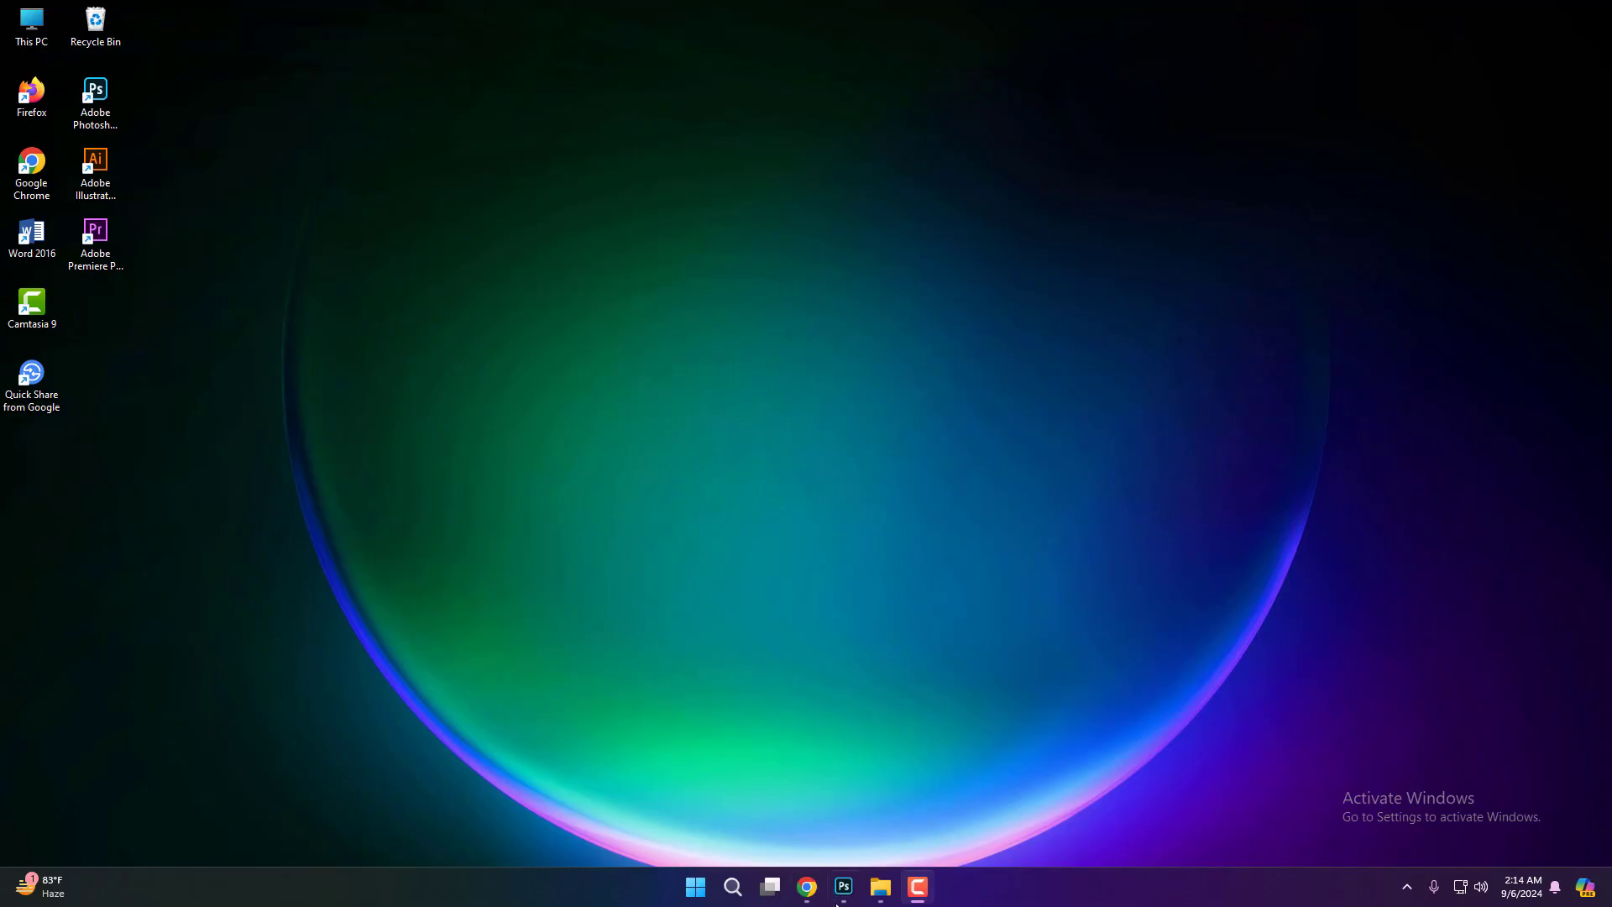
- Switch to Photoshop and create a 1920 x 1080 px document at 72 ppi in RGB with a white background
mouse_move(844, 886)
left_click(773, 810)
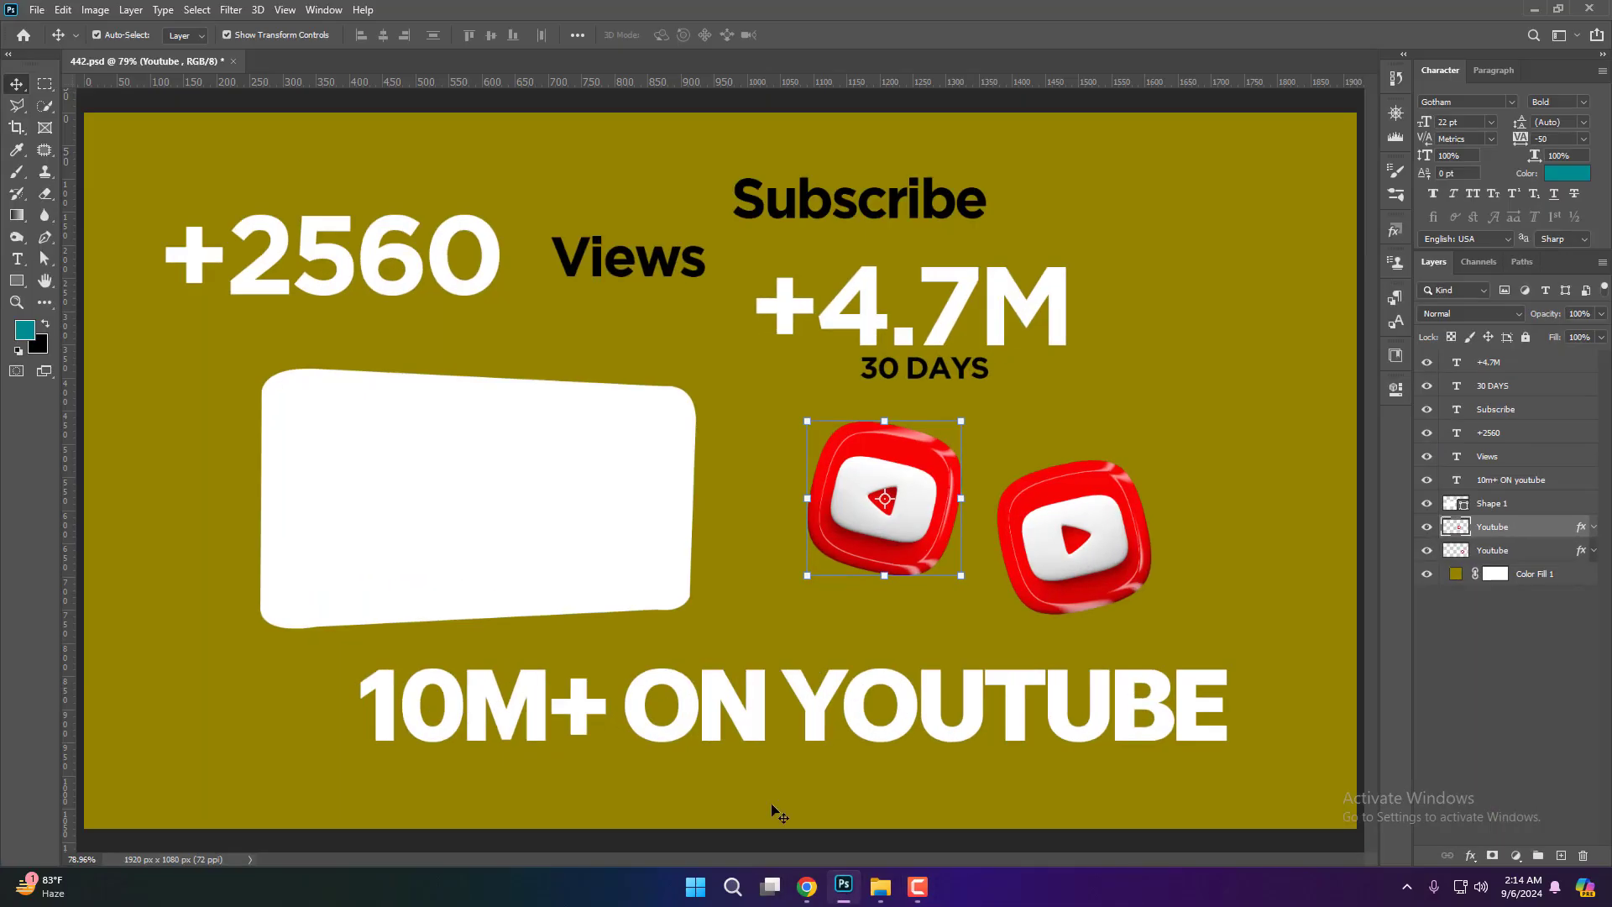
left_click(39, 10)
left_click(52, 29)
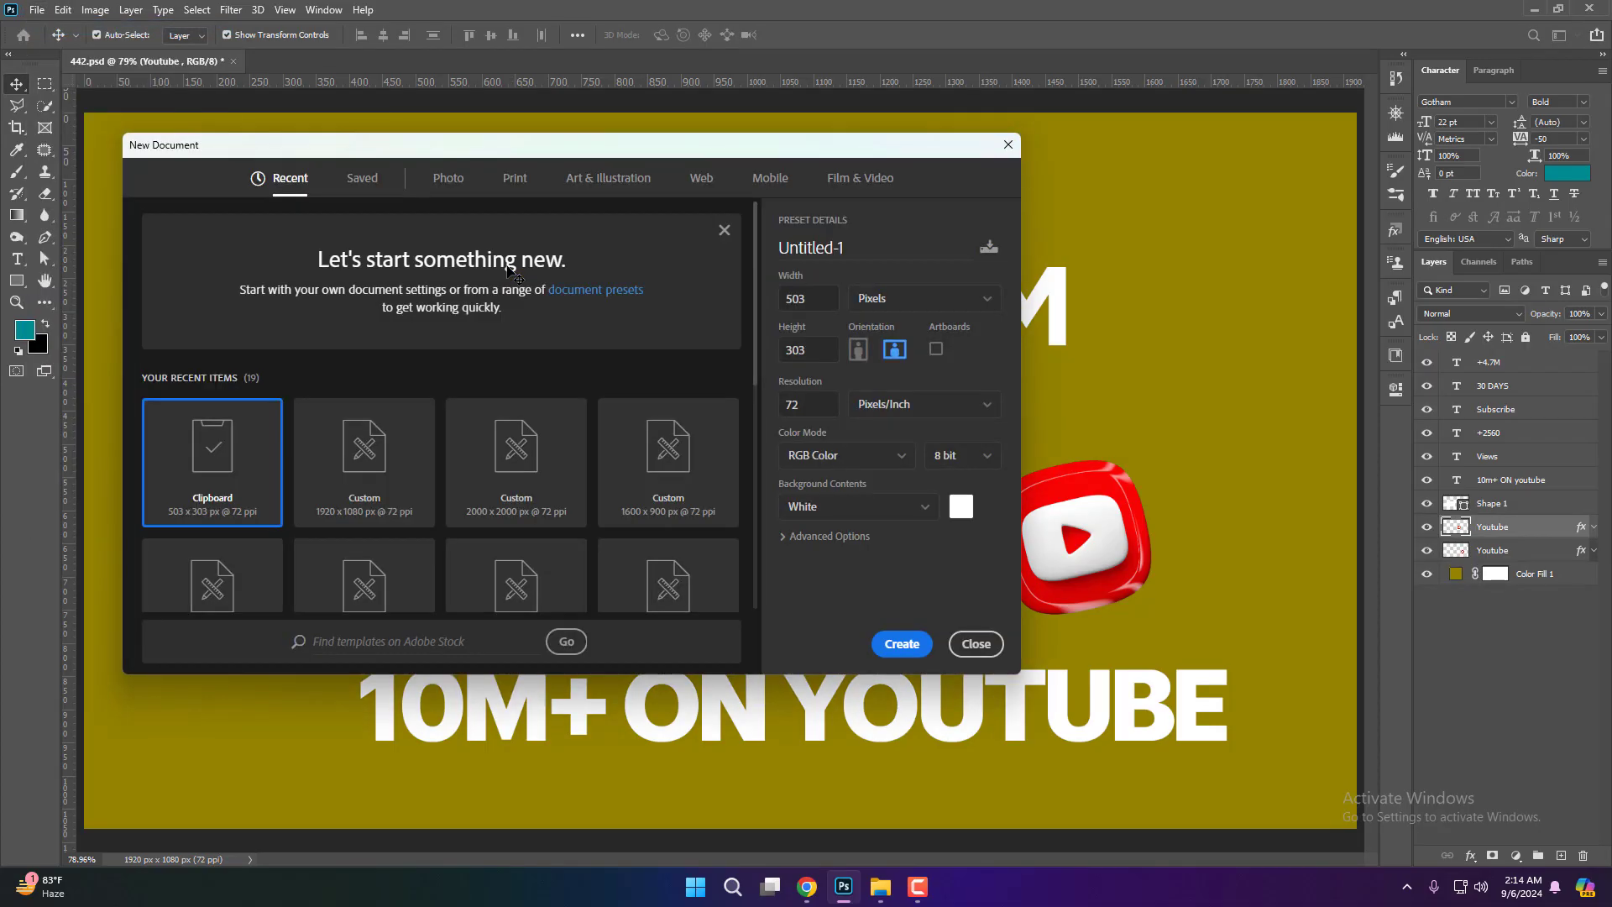
left_click(363, 457)
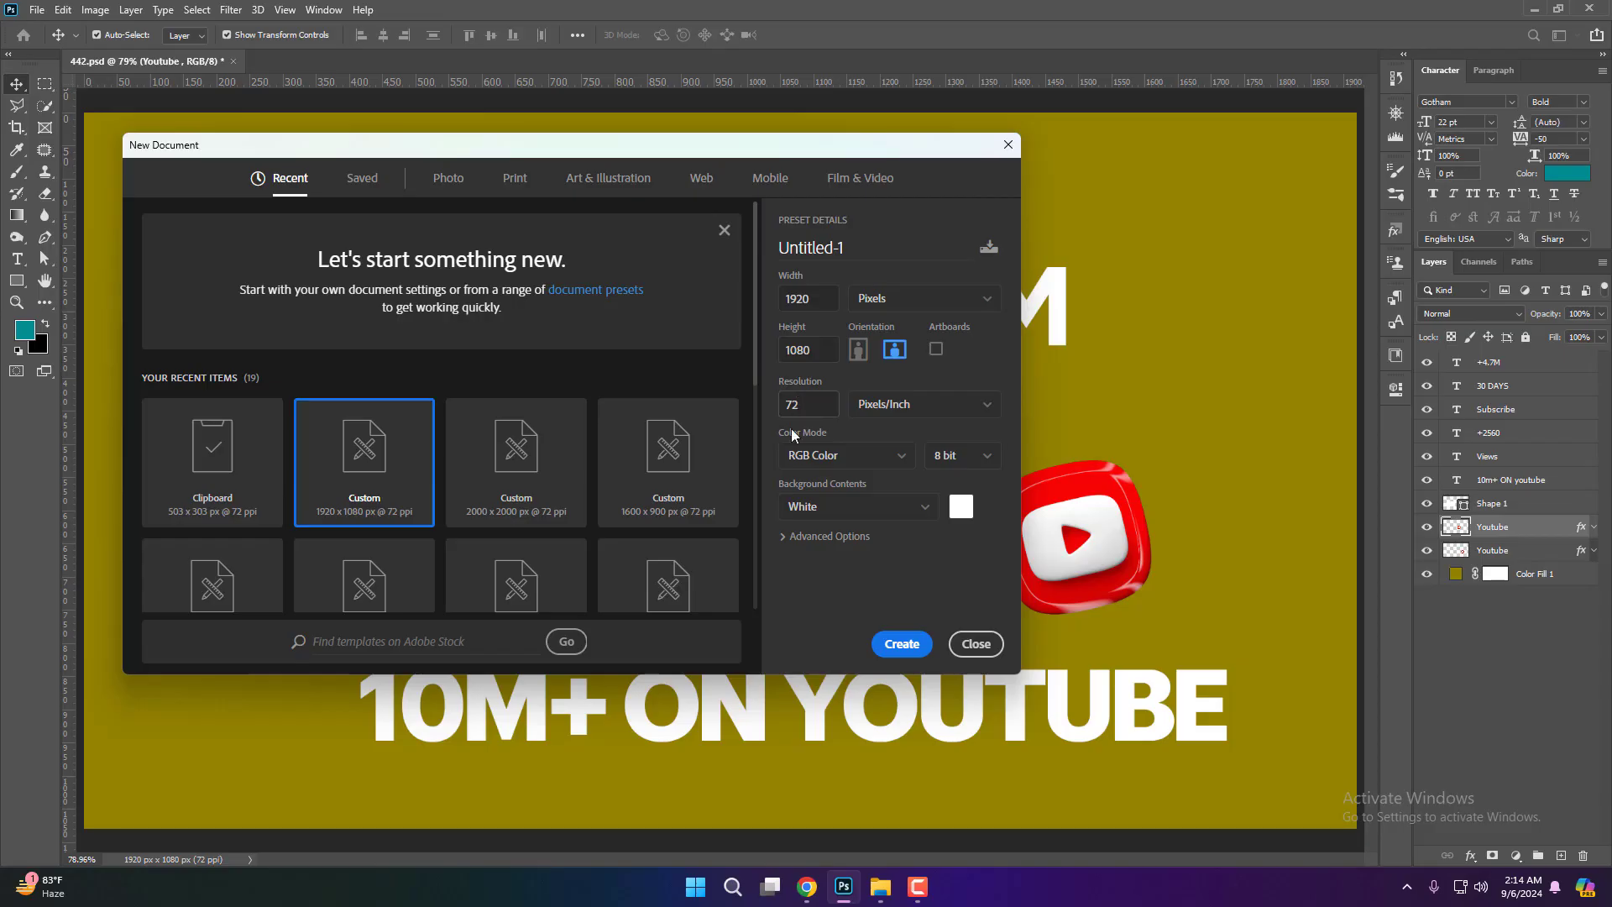
left_click(900, 643)
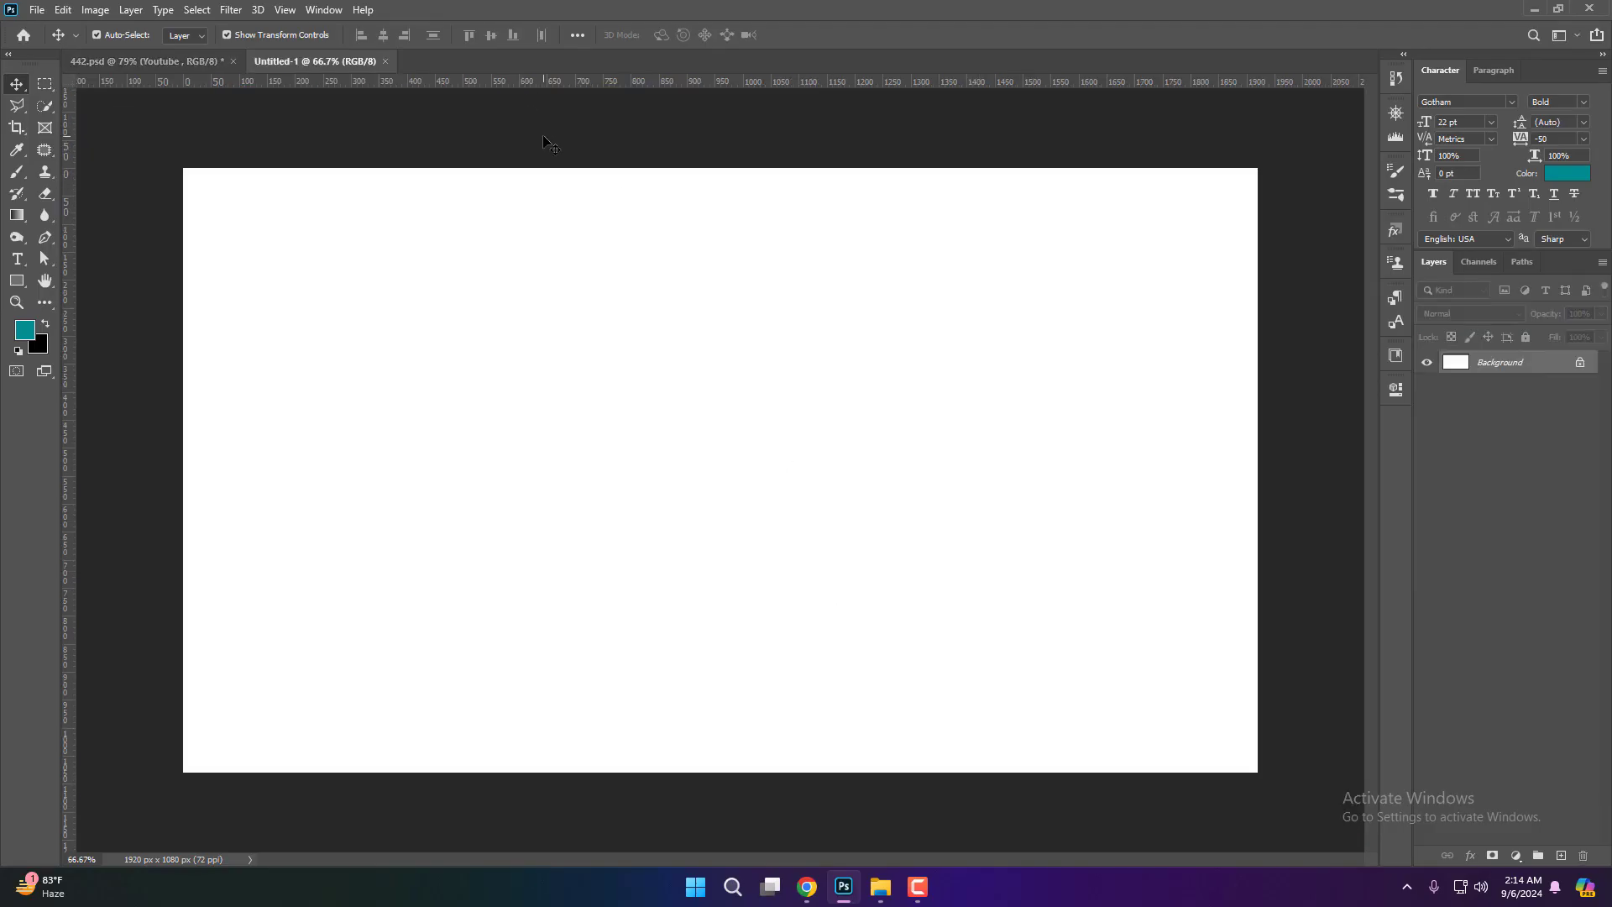
key("ctrl+0")
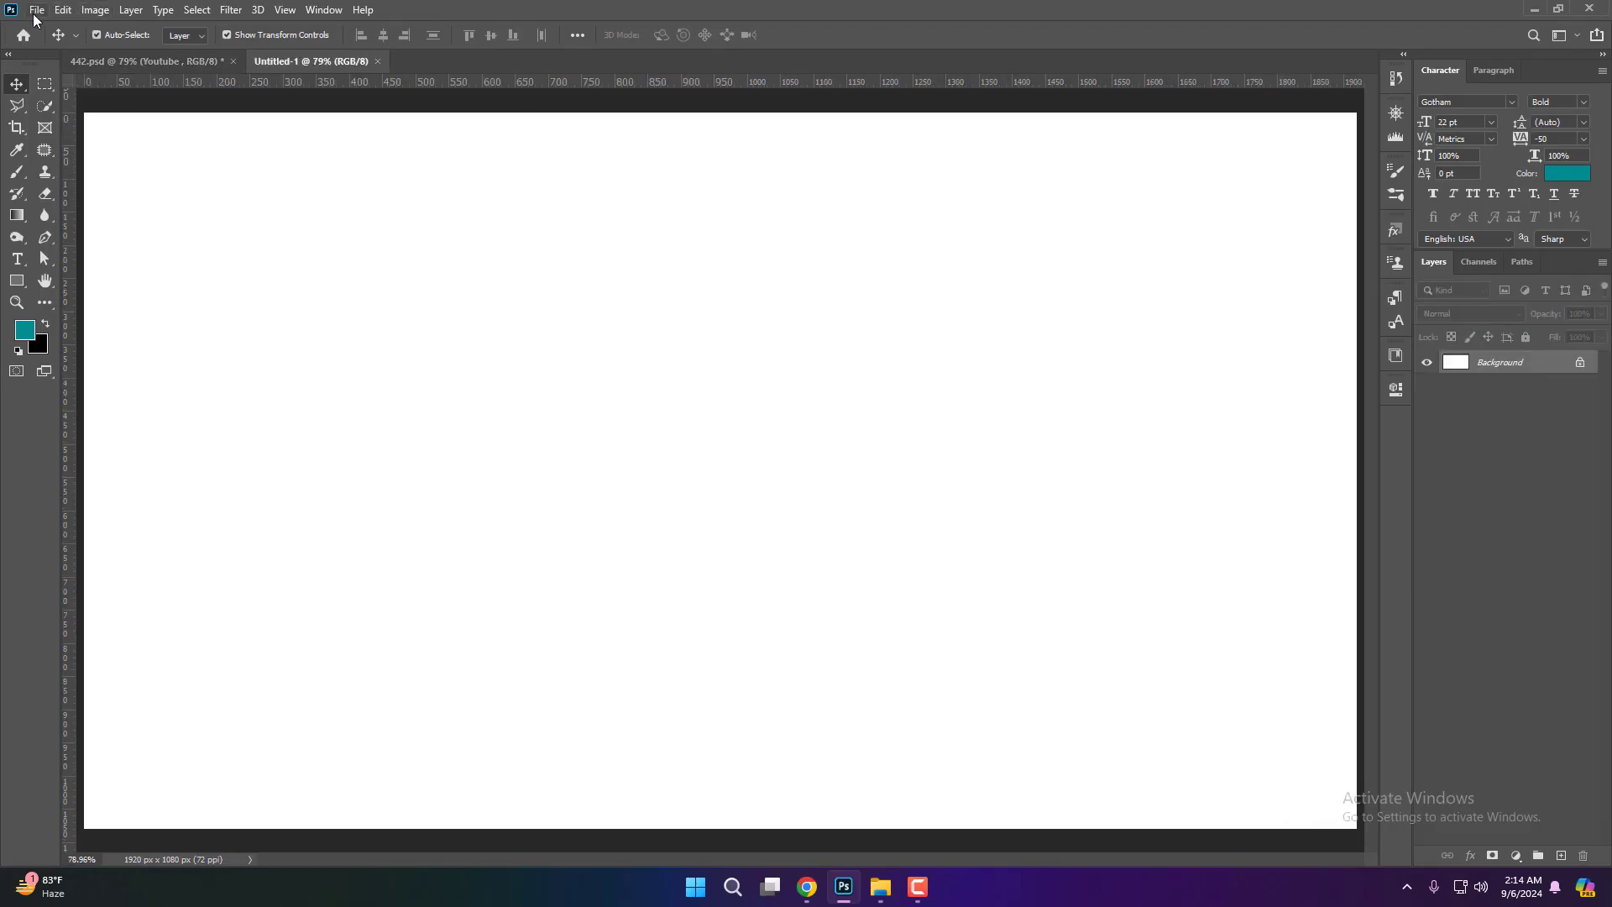
- Save the new document as a Photoshop file named 1 on New Volume (F:)
left_click(36, 9)
left_click(67, 211)
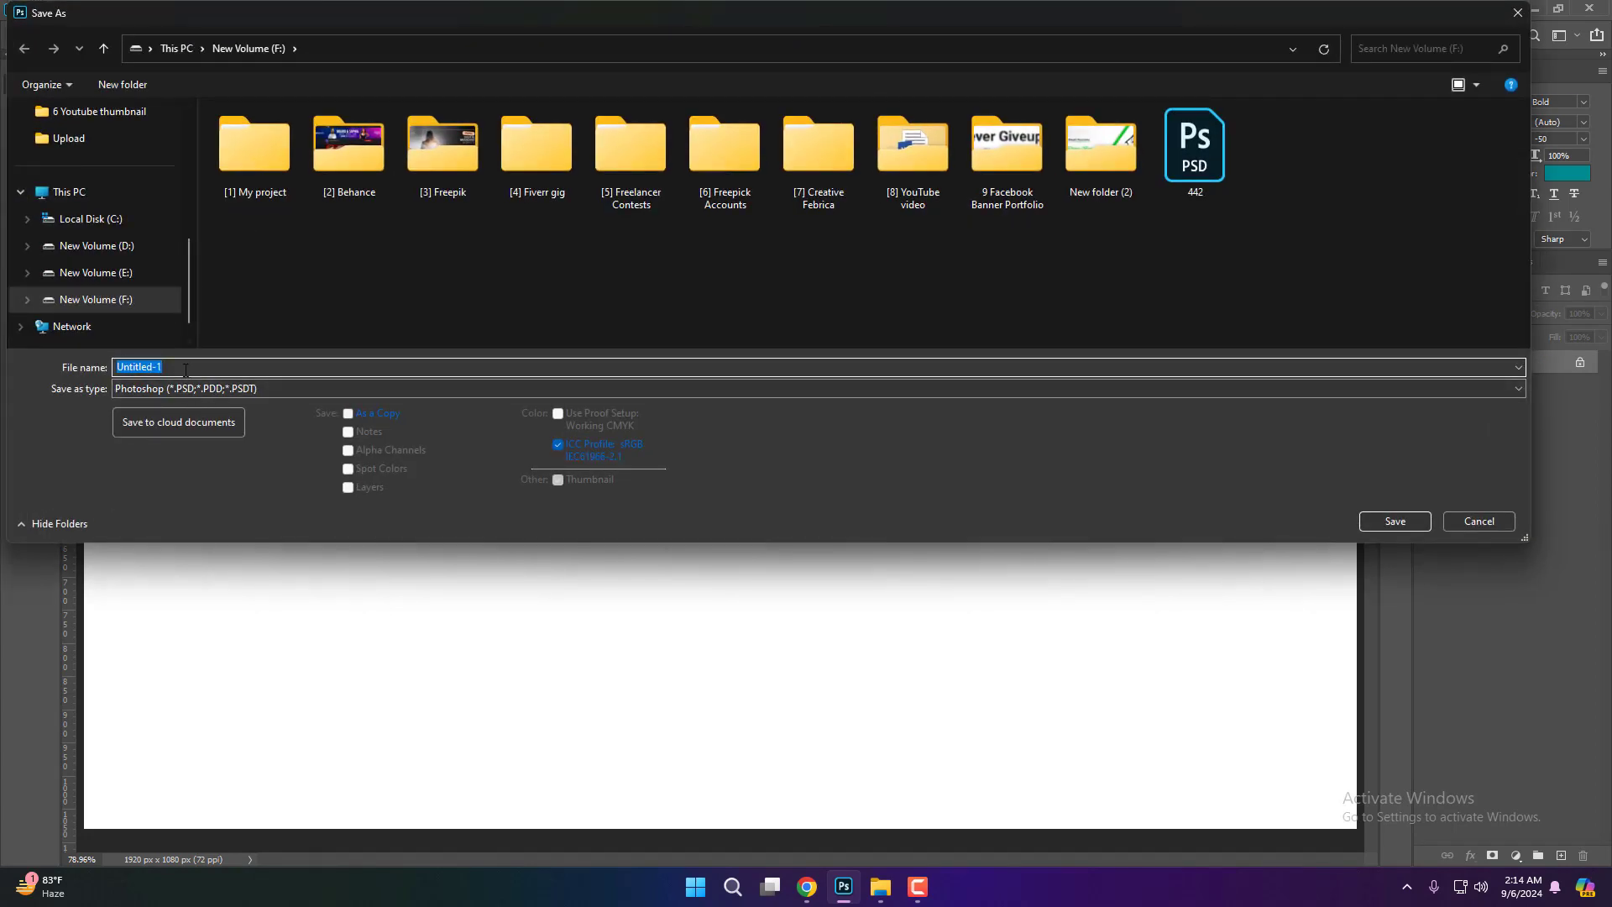
type("1")
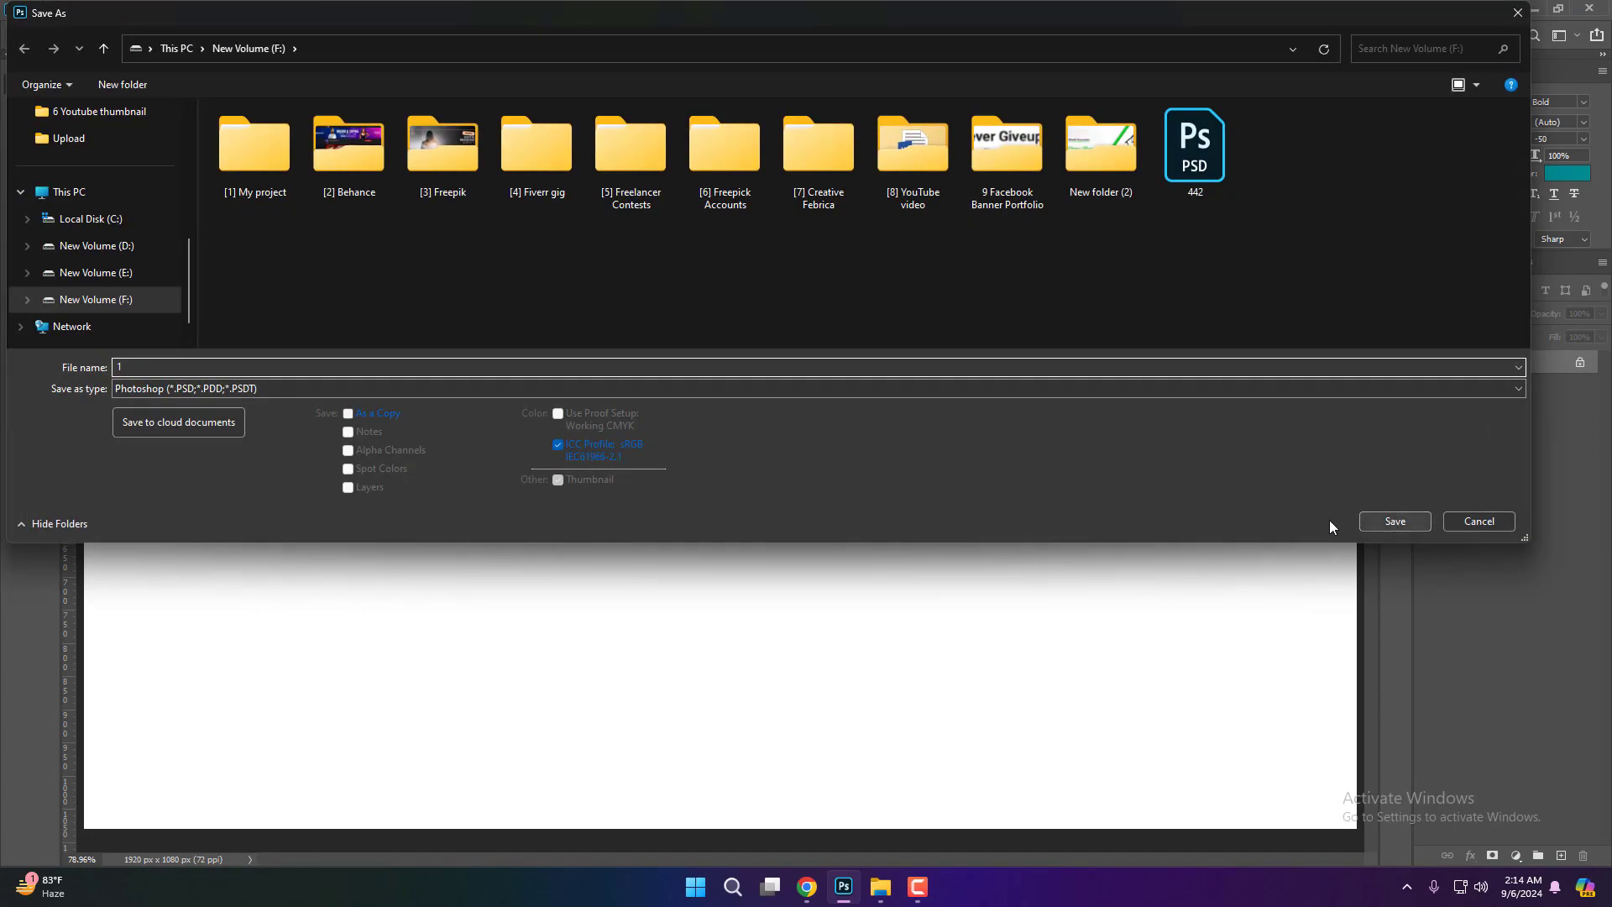
left_click(1390, 525)
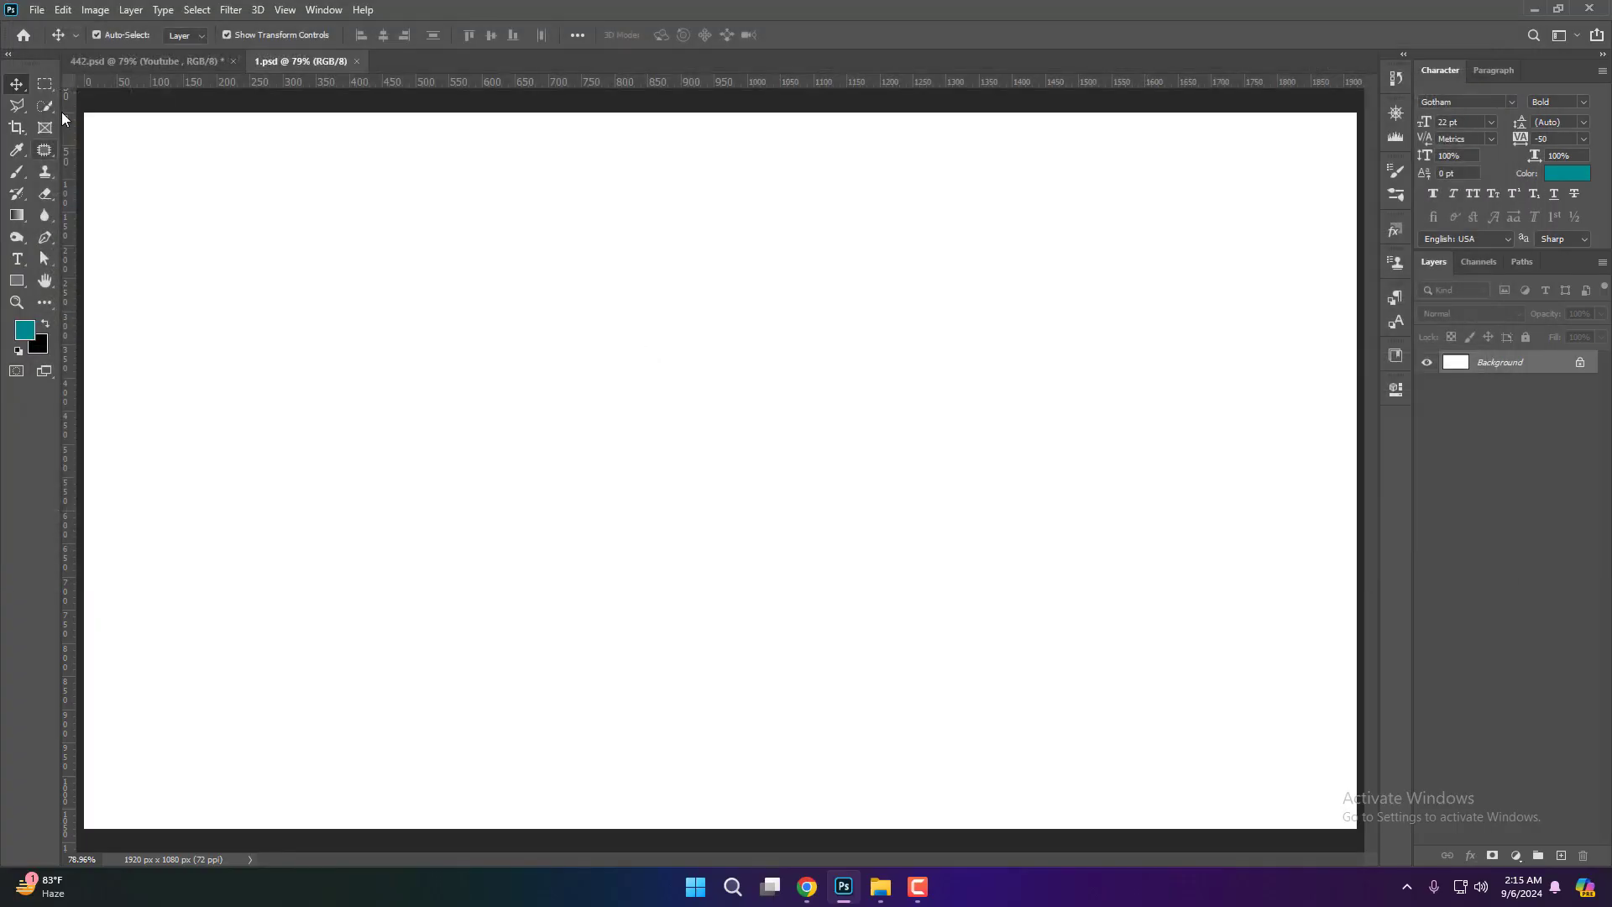
- Unlock the background layer of 1.psd and add a teal Solid Color fill layer above it
left_click(138, 63)
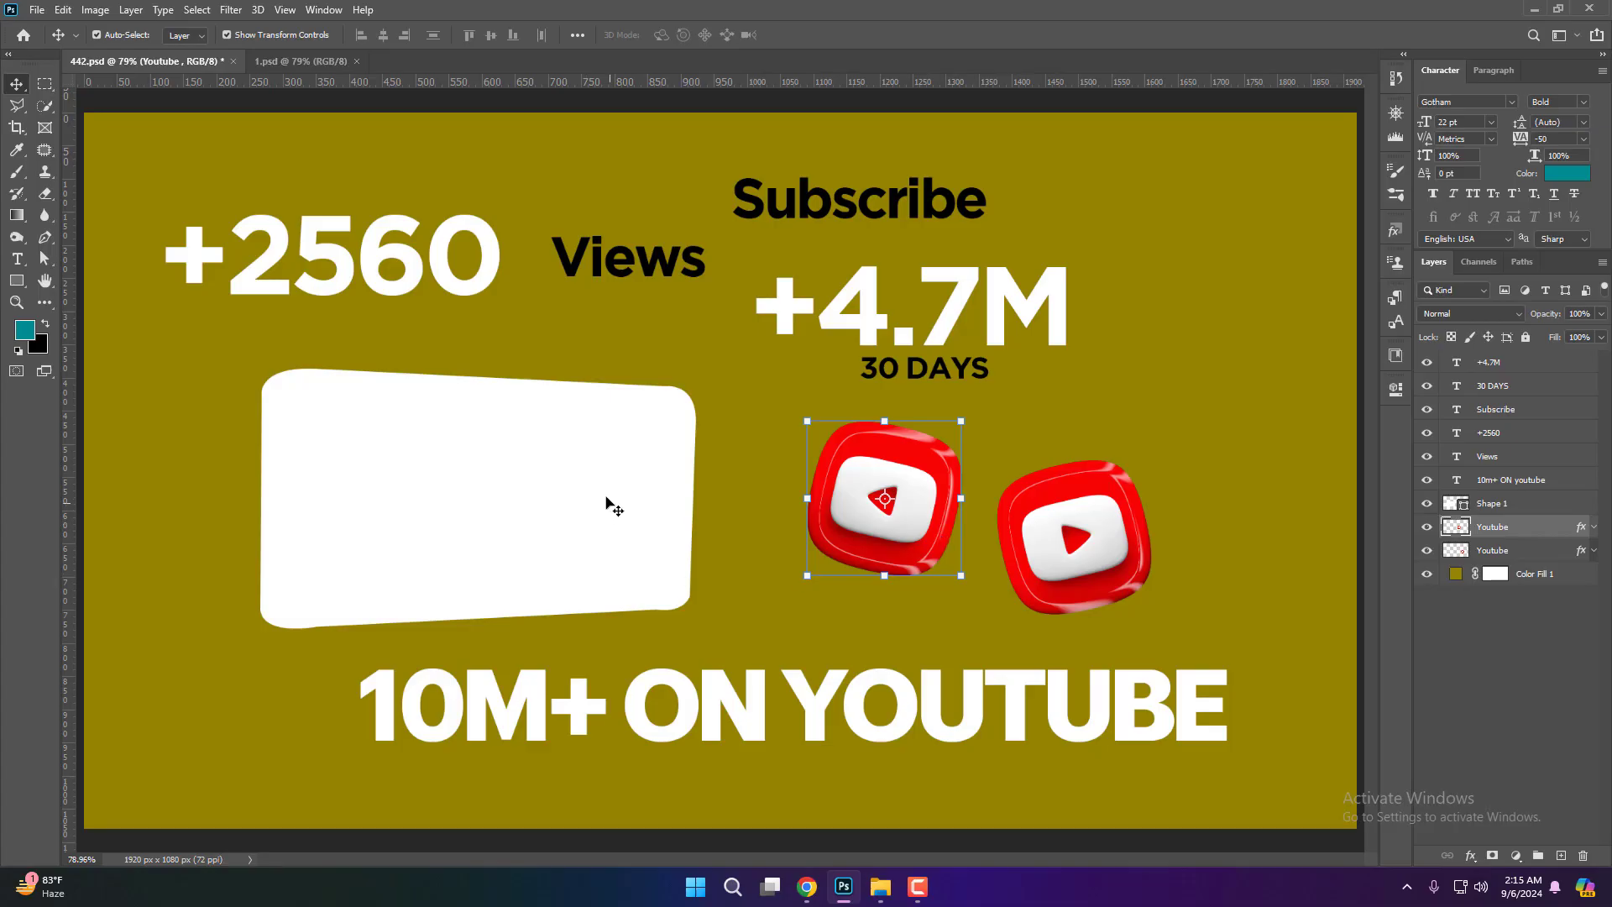
left_click(301, 61)
left_click(1580, 363)
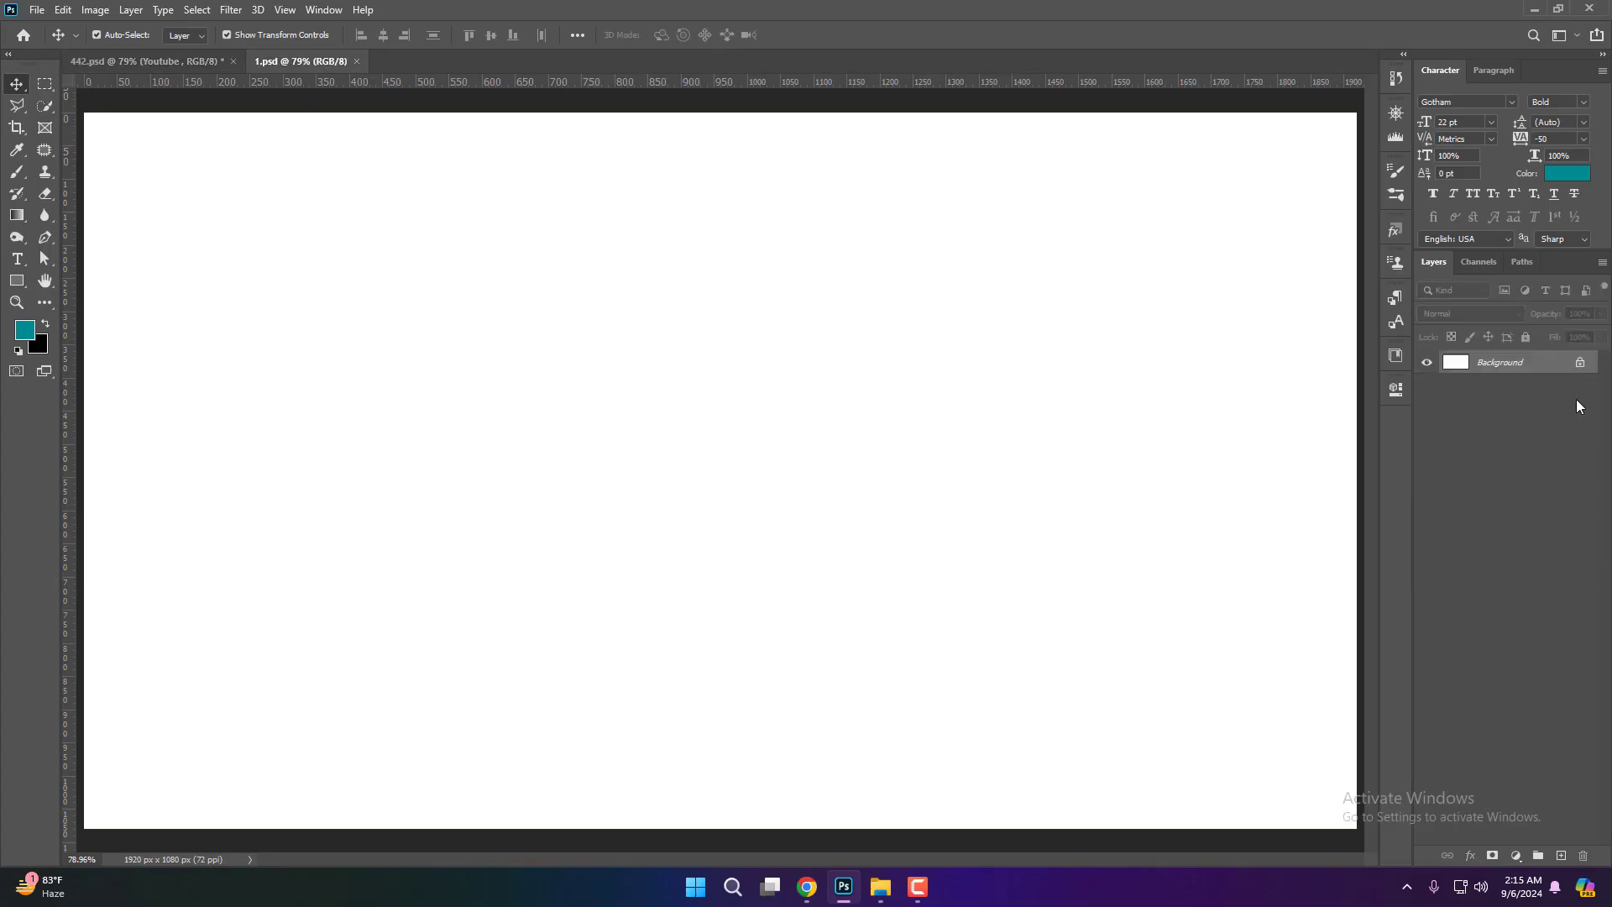
left_click(1515, 855)
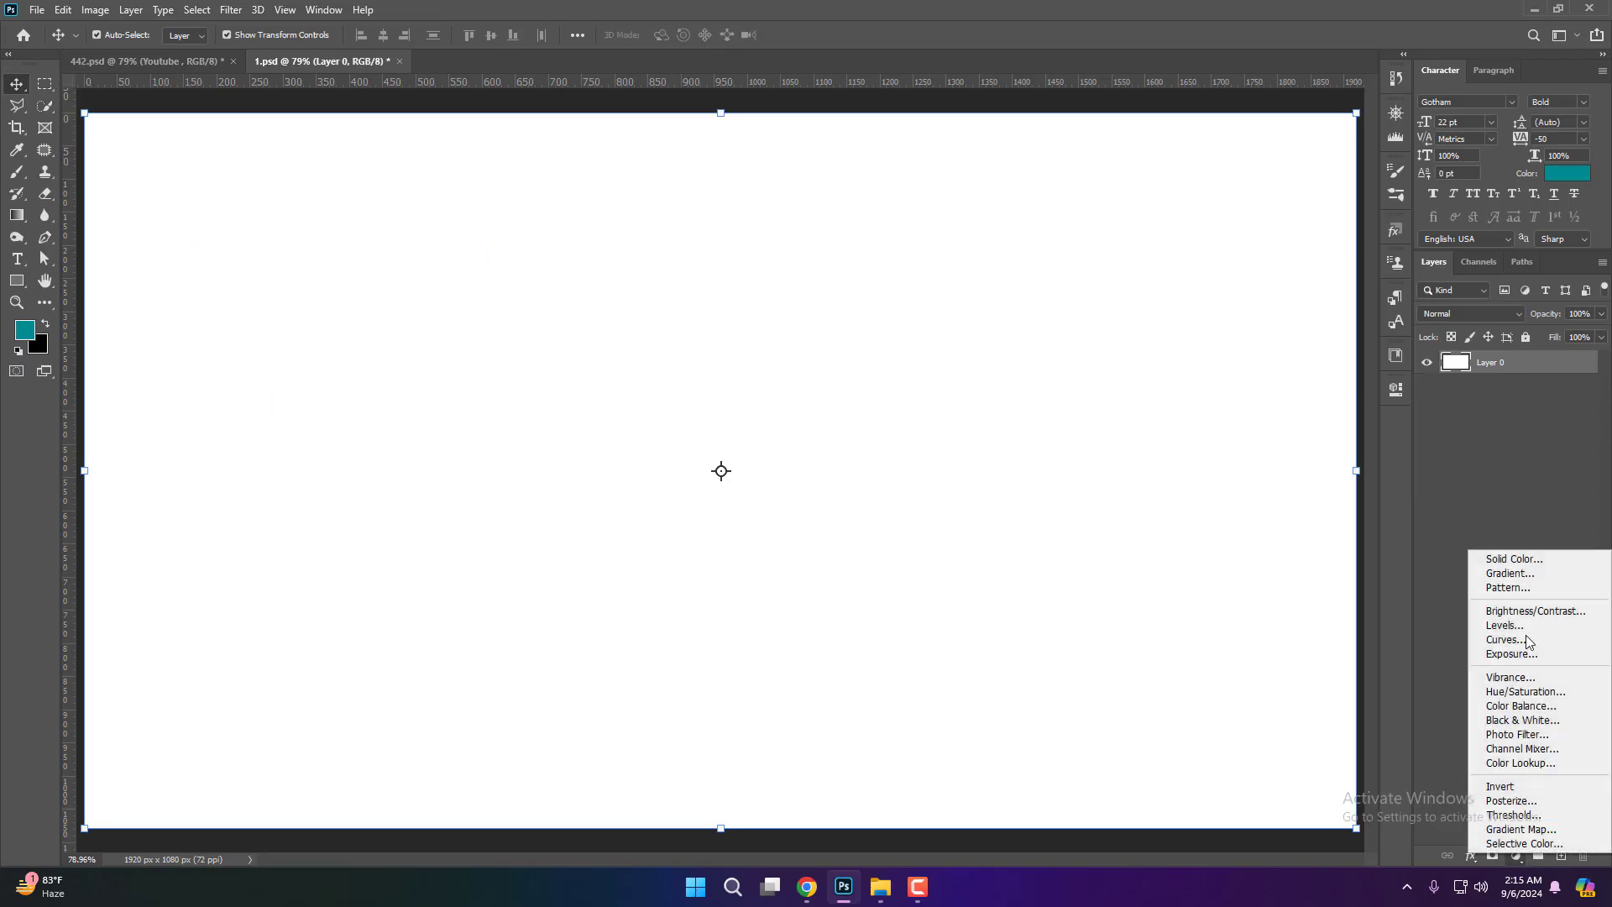
left_click(1514, 559)
left_click(1548, 548)
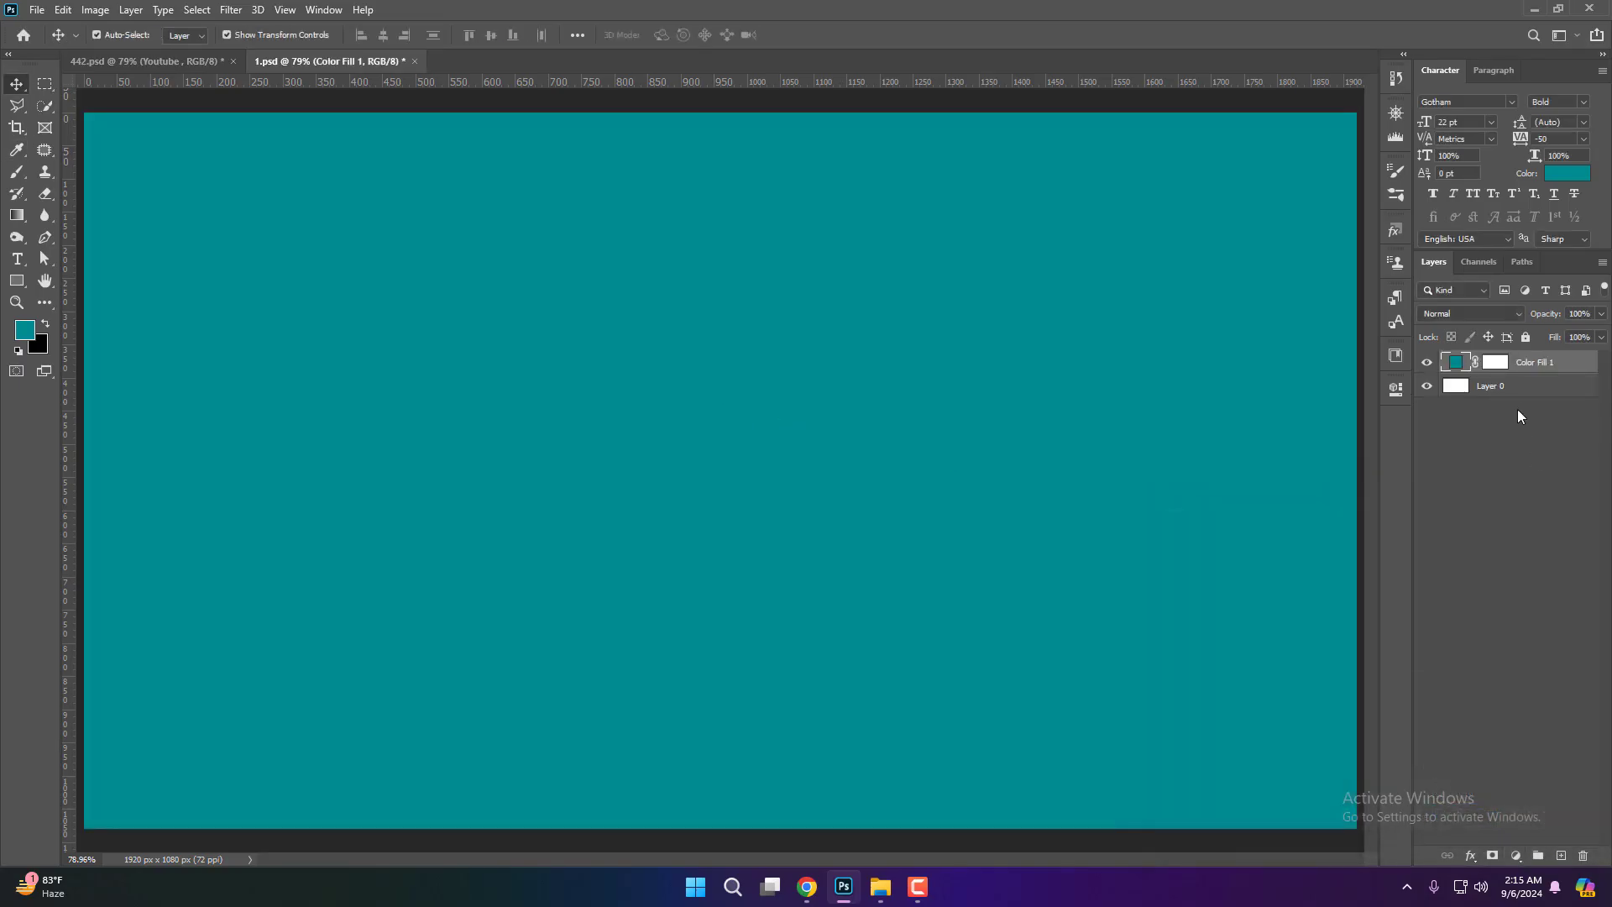
- Delete the white layer under the colour fill and remove the fill layer's mask
left_click(1514, 389)
key("Delete")
left_click_drag(1515, 365, 1570, 859)
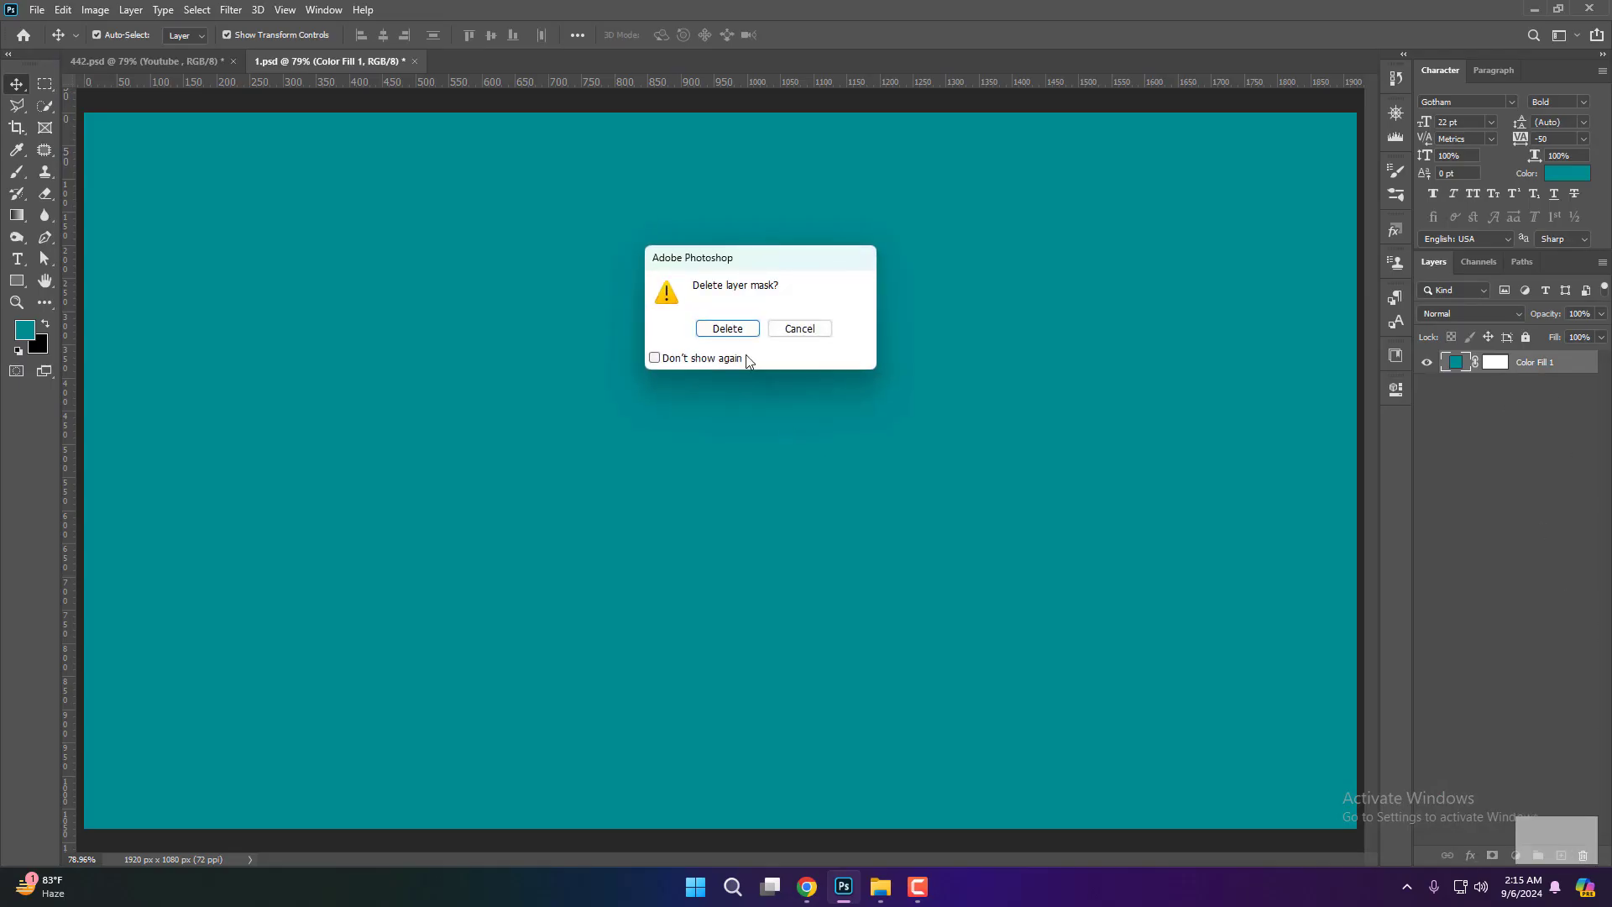
key("Return")
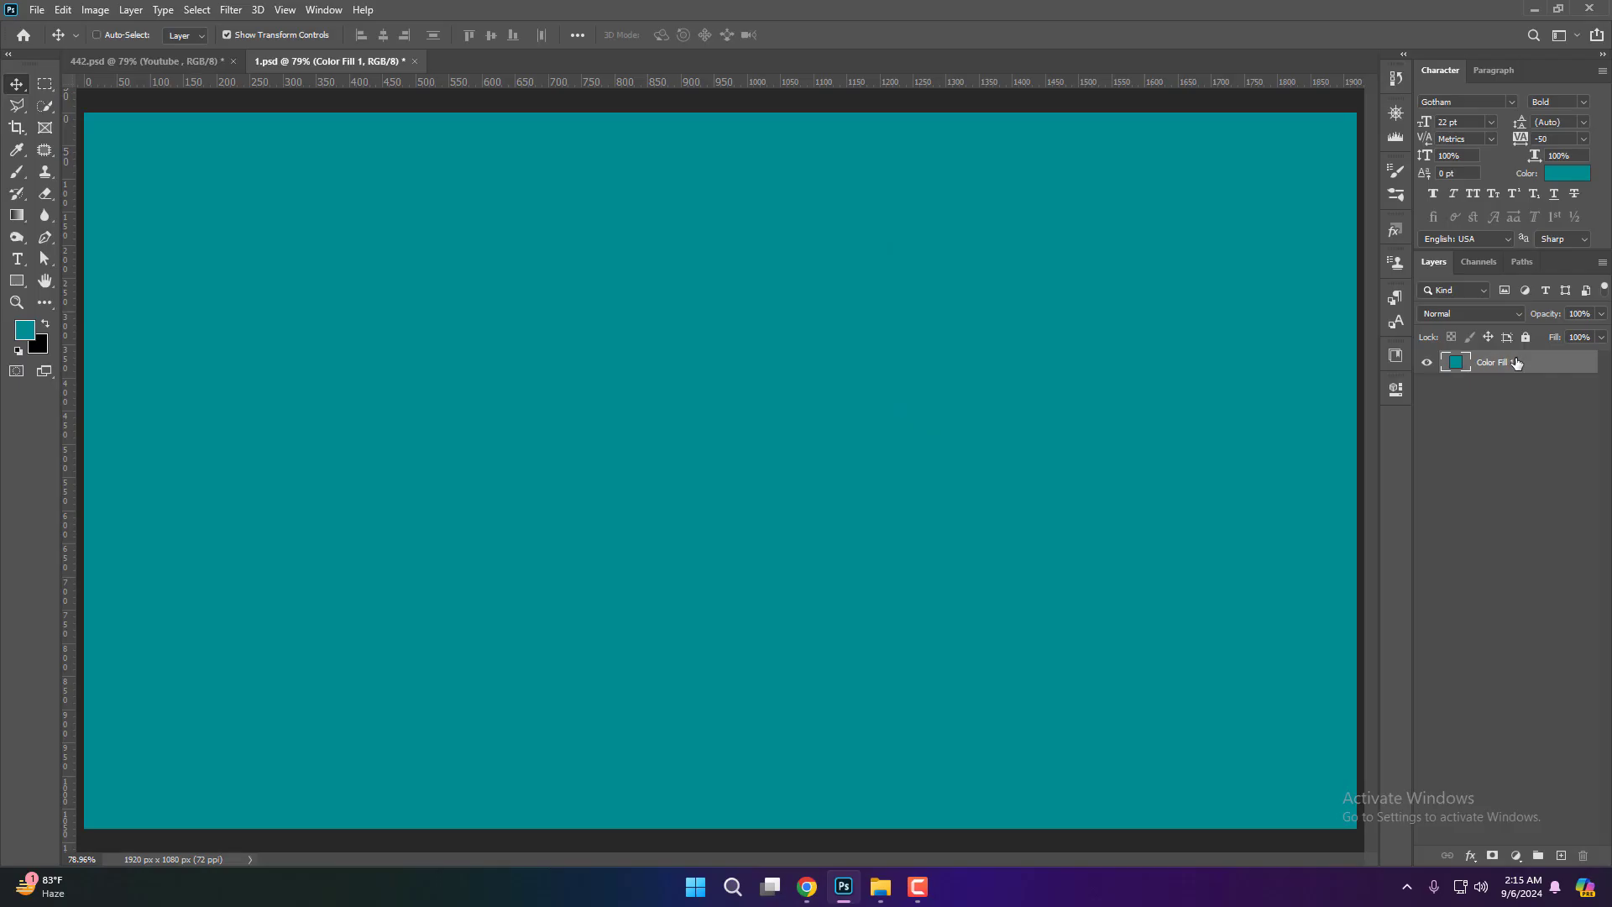
- Put the teal fill layer in a group, naming the layer BG and the group Background
key("ctrl+g")
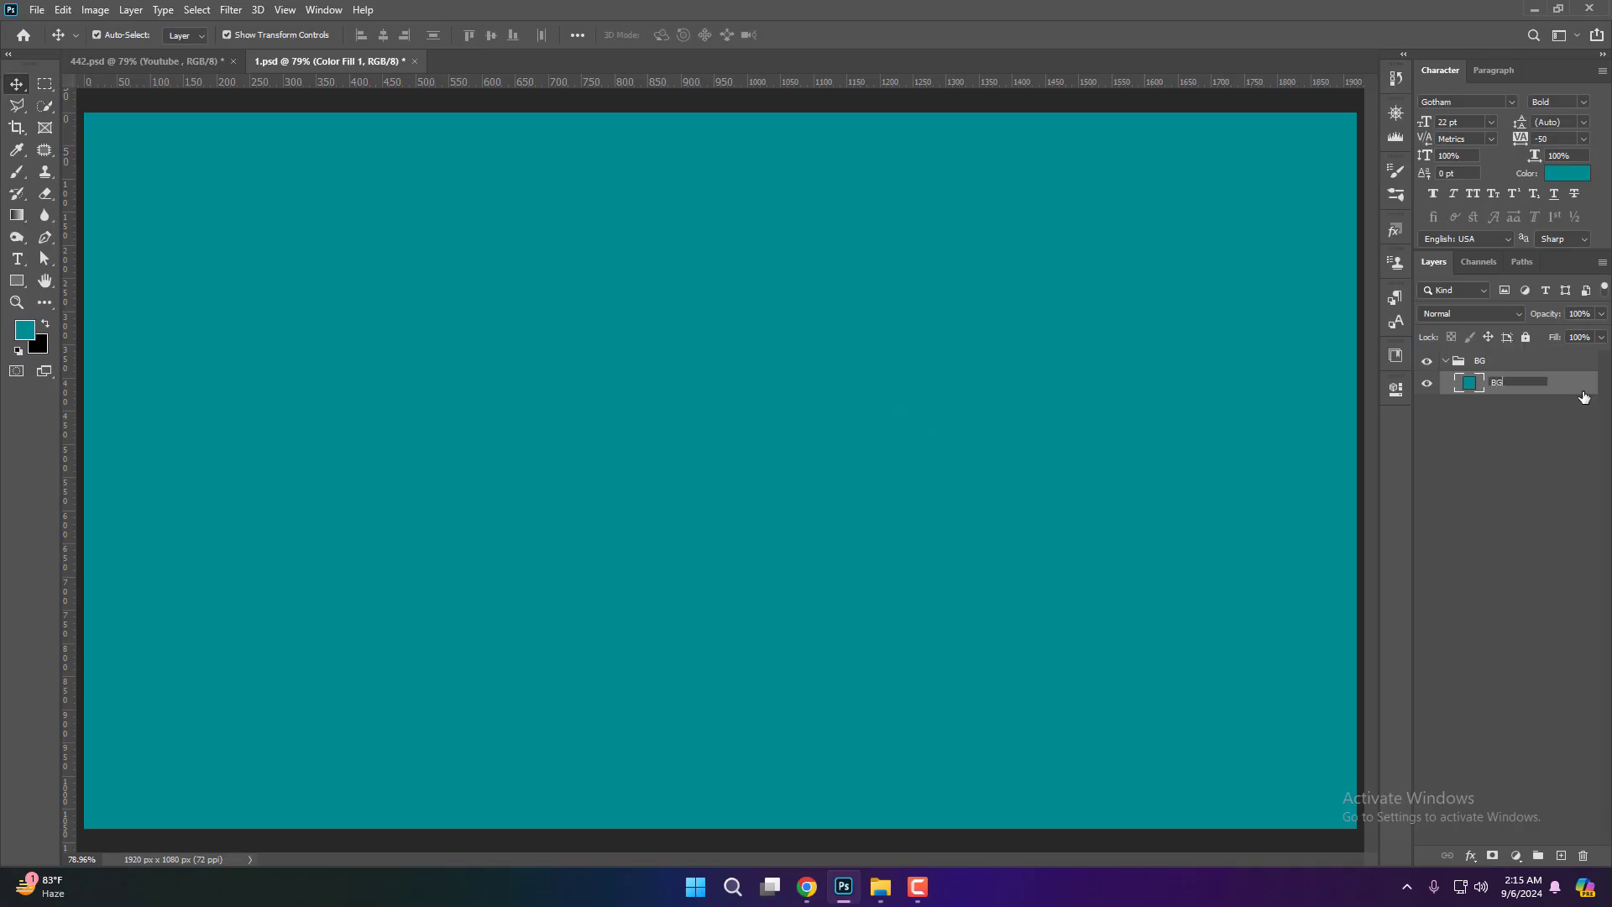
key("Return")
double_click(1491, 361)
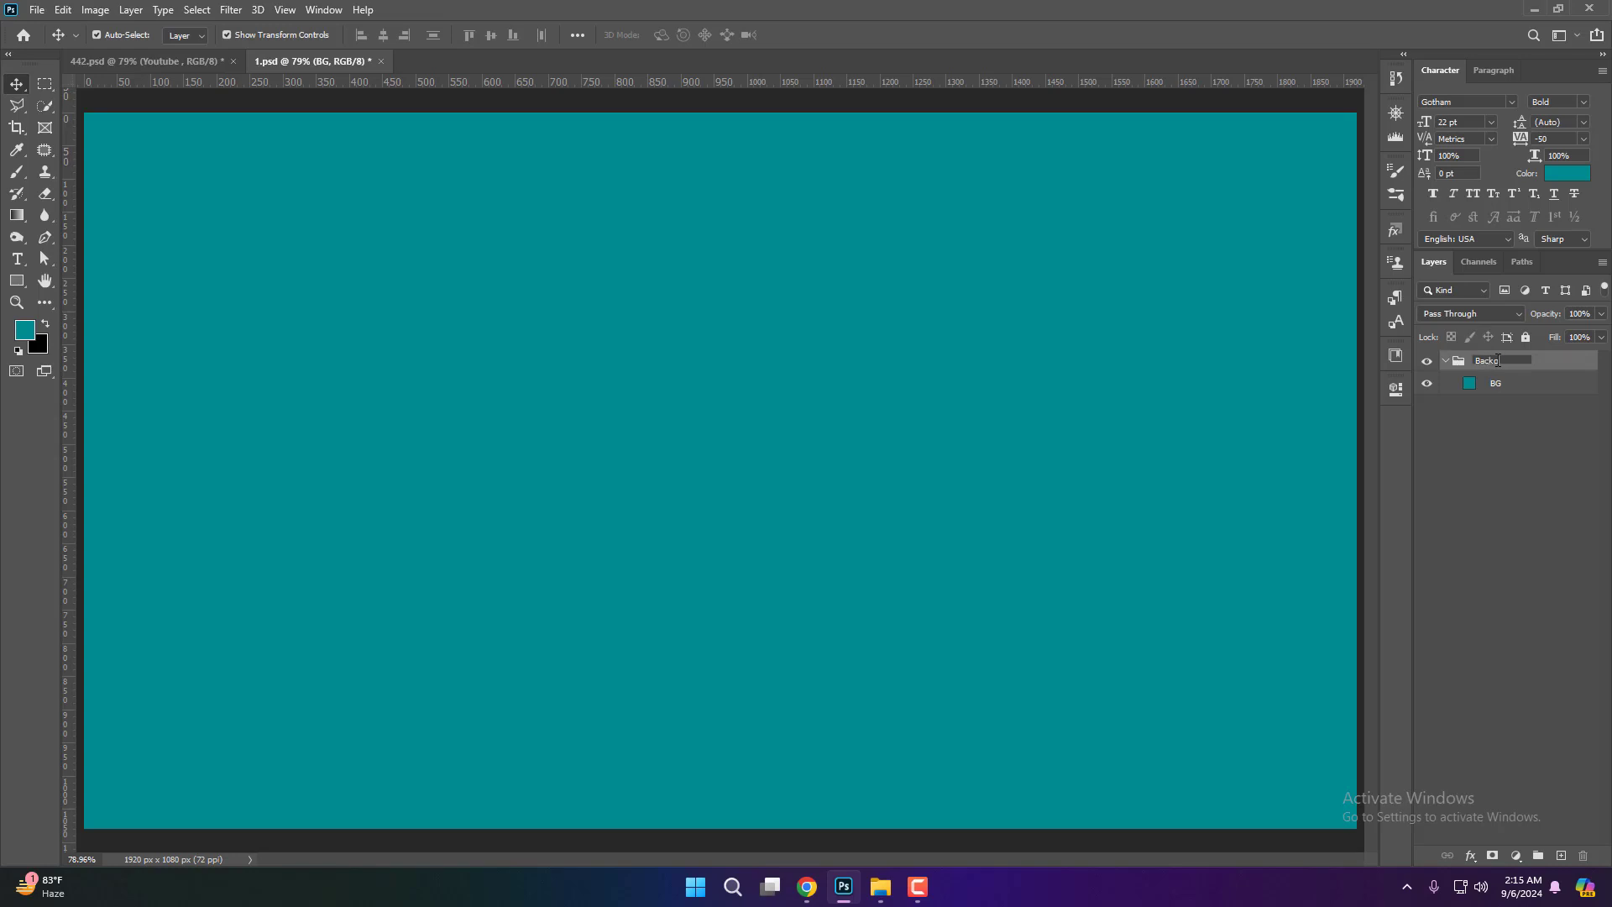
left_click(1583, 364)
left_click(1444, 361)
scroll(798, 465, "down", 3)
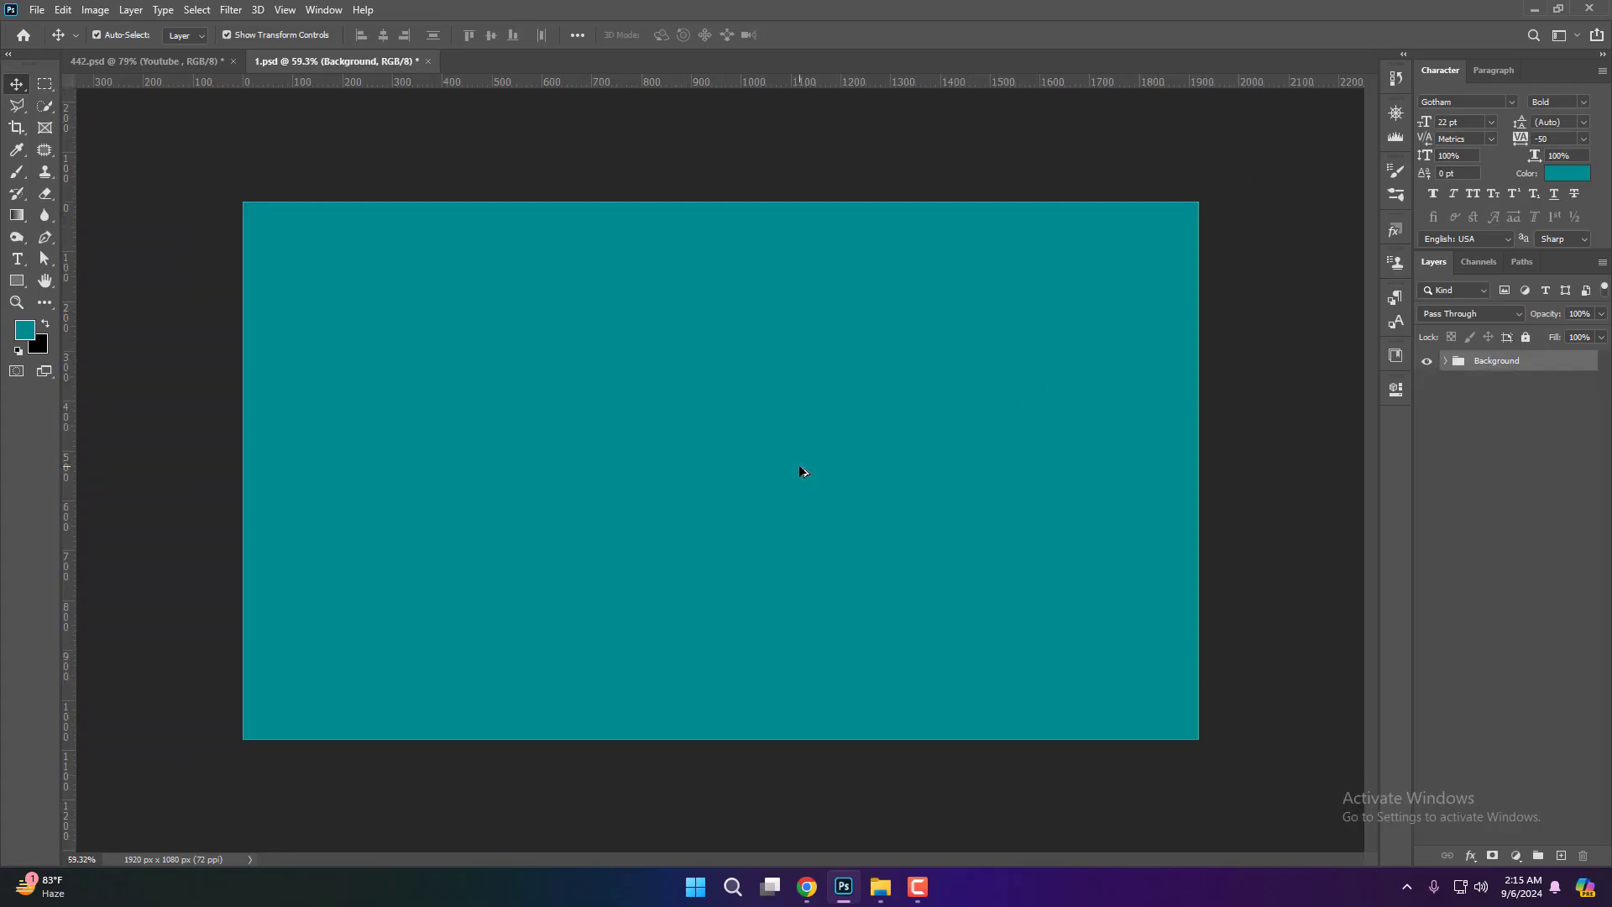
scroll(799, 465, "up", 2)
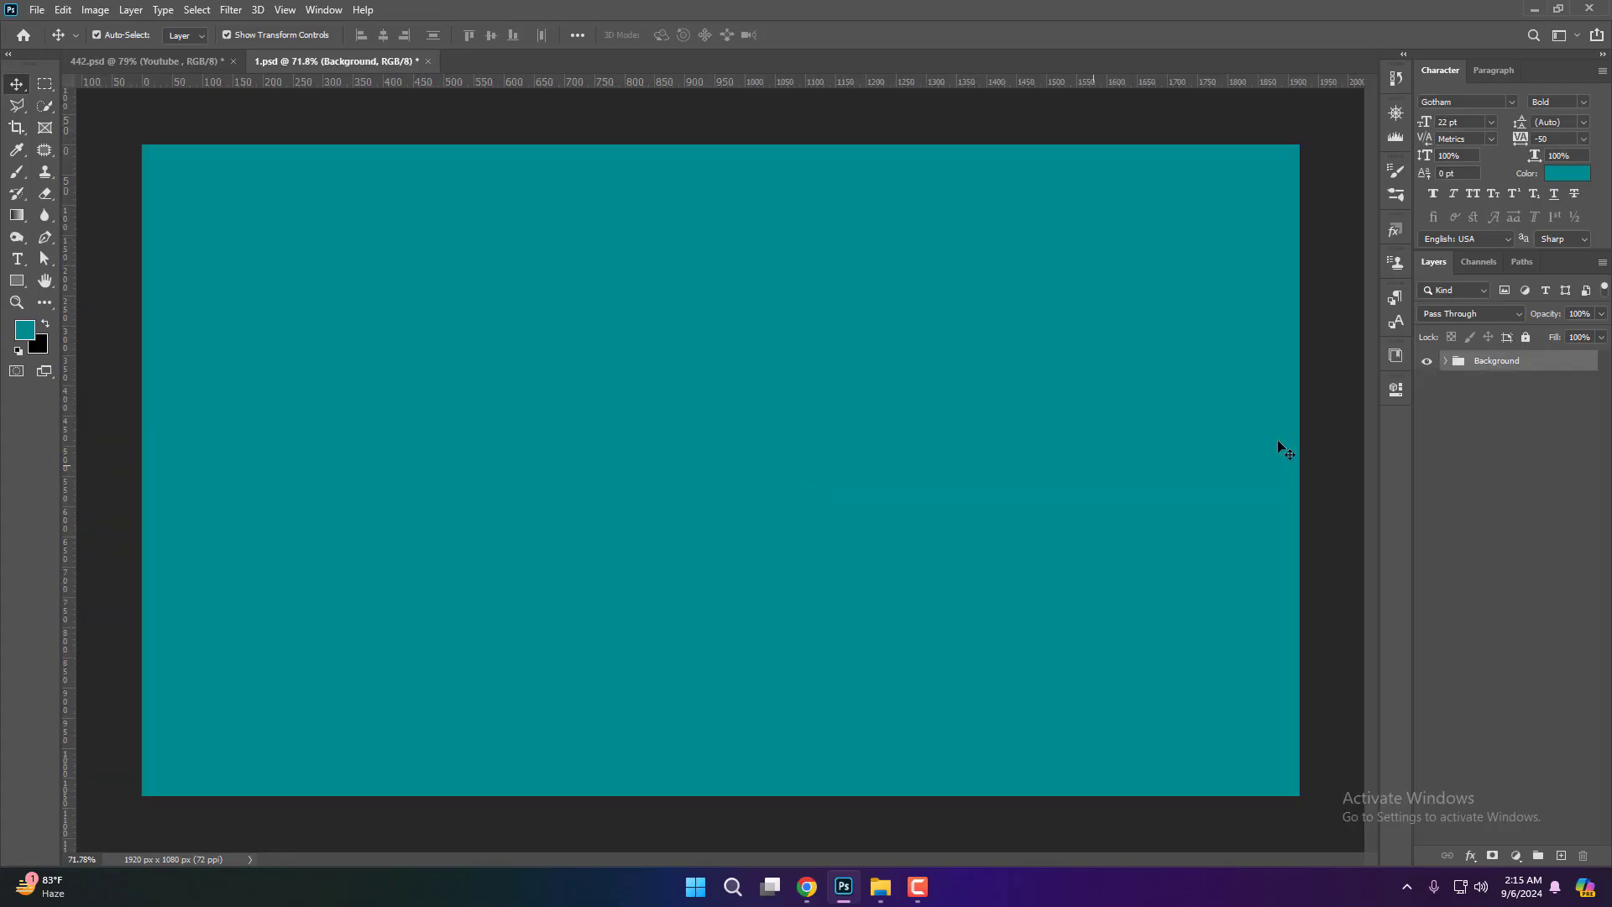
left_click(1349, 382)
key("ctrl+0")
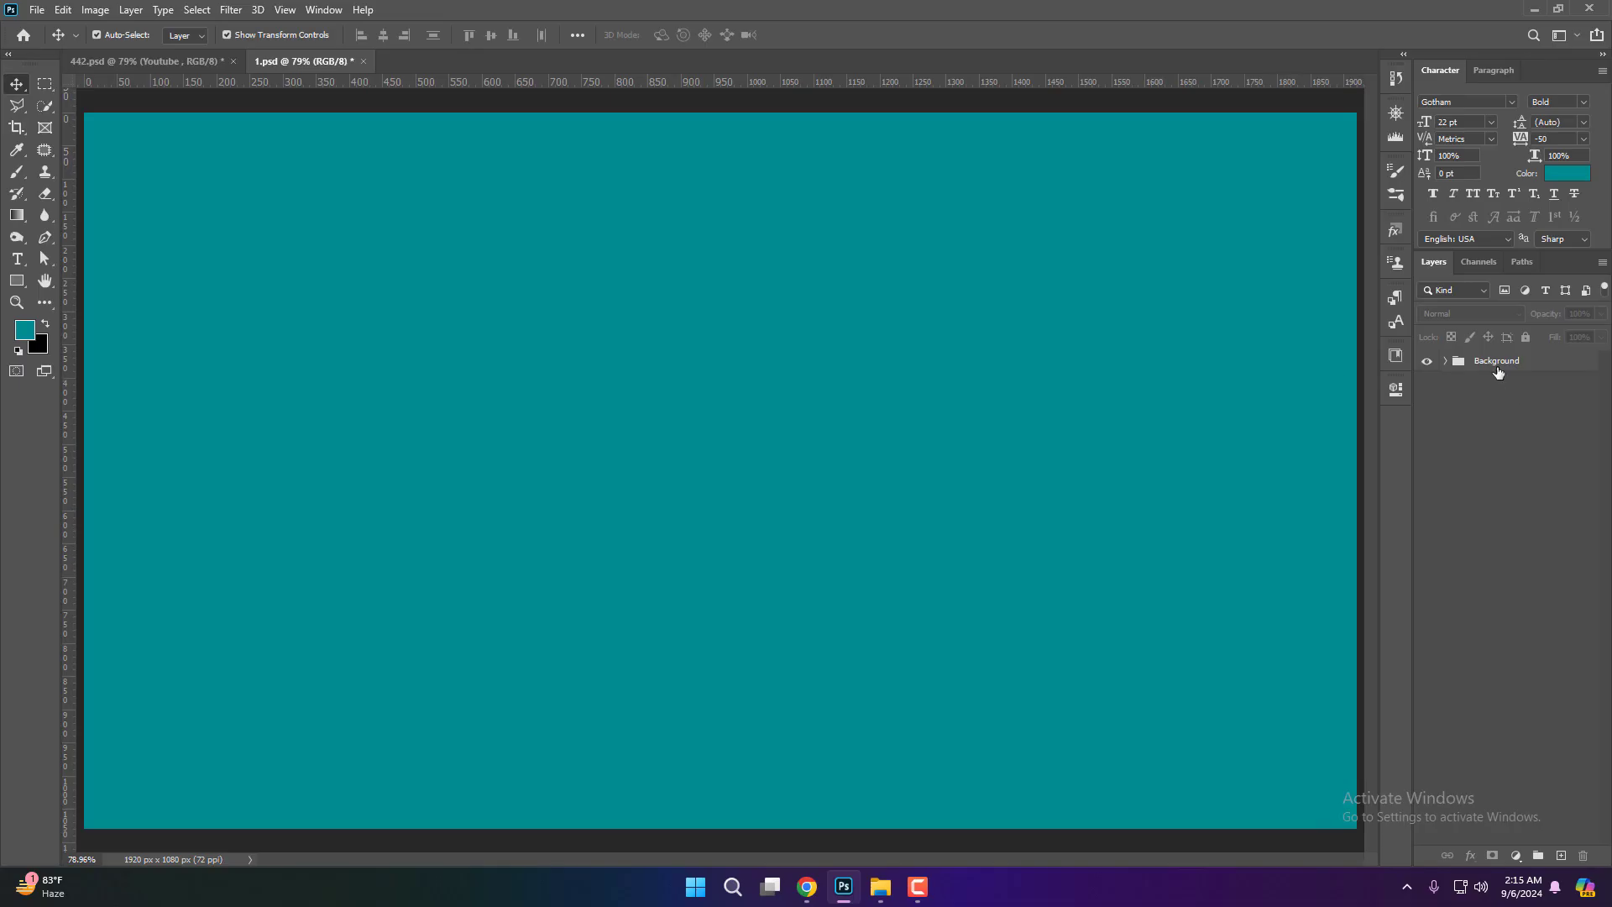
- Apply a linear teal-to-black Gradient Overlay at 90° and 100% scale to the BG layer inside the Background group
left_click(1499, 370)
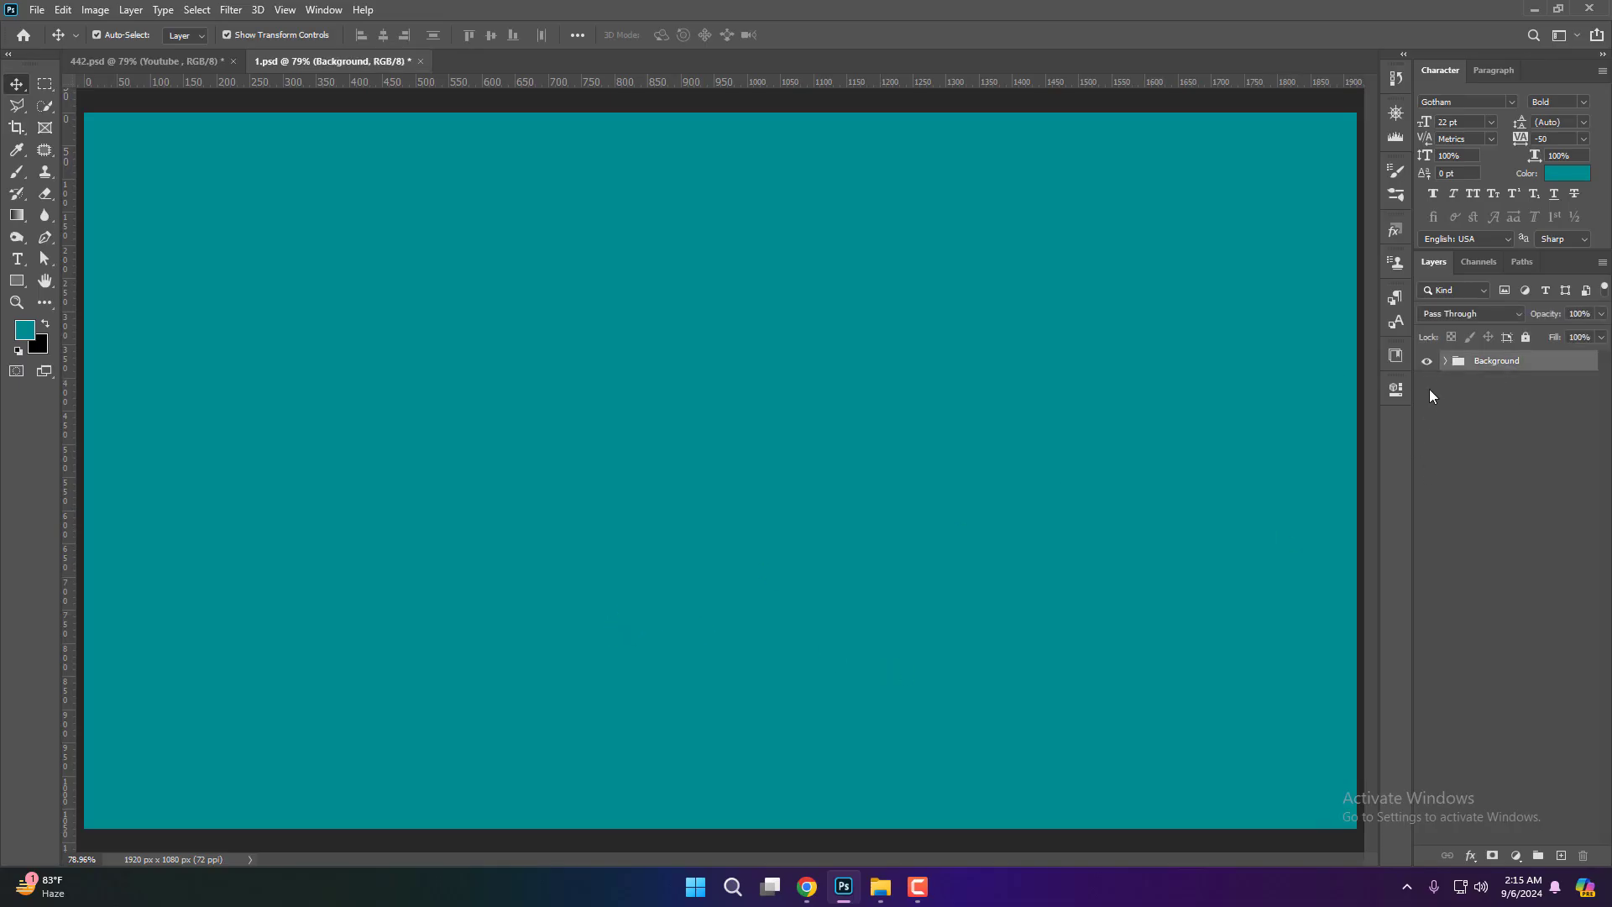
left_click(1443, 363)
double_click(1538, 382)
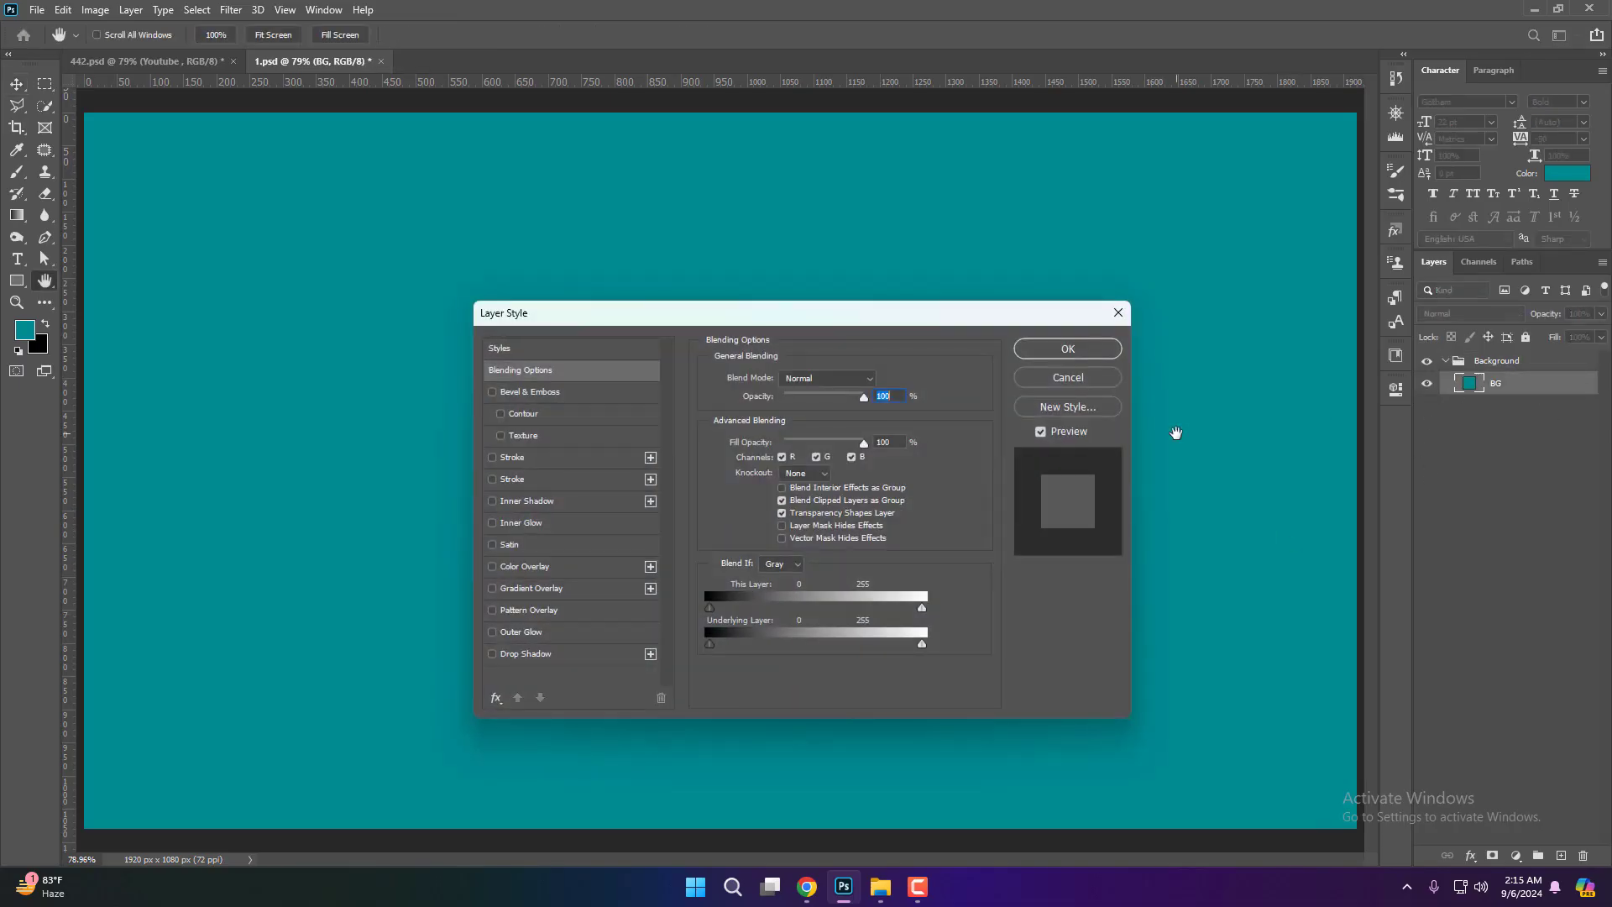
left_click(541, 591)
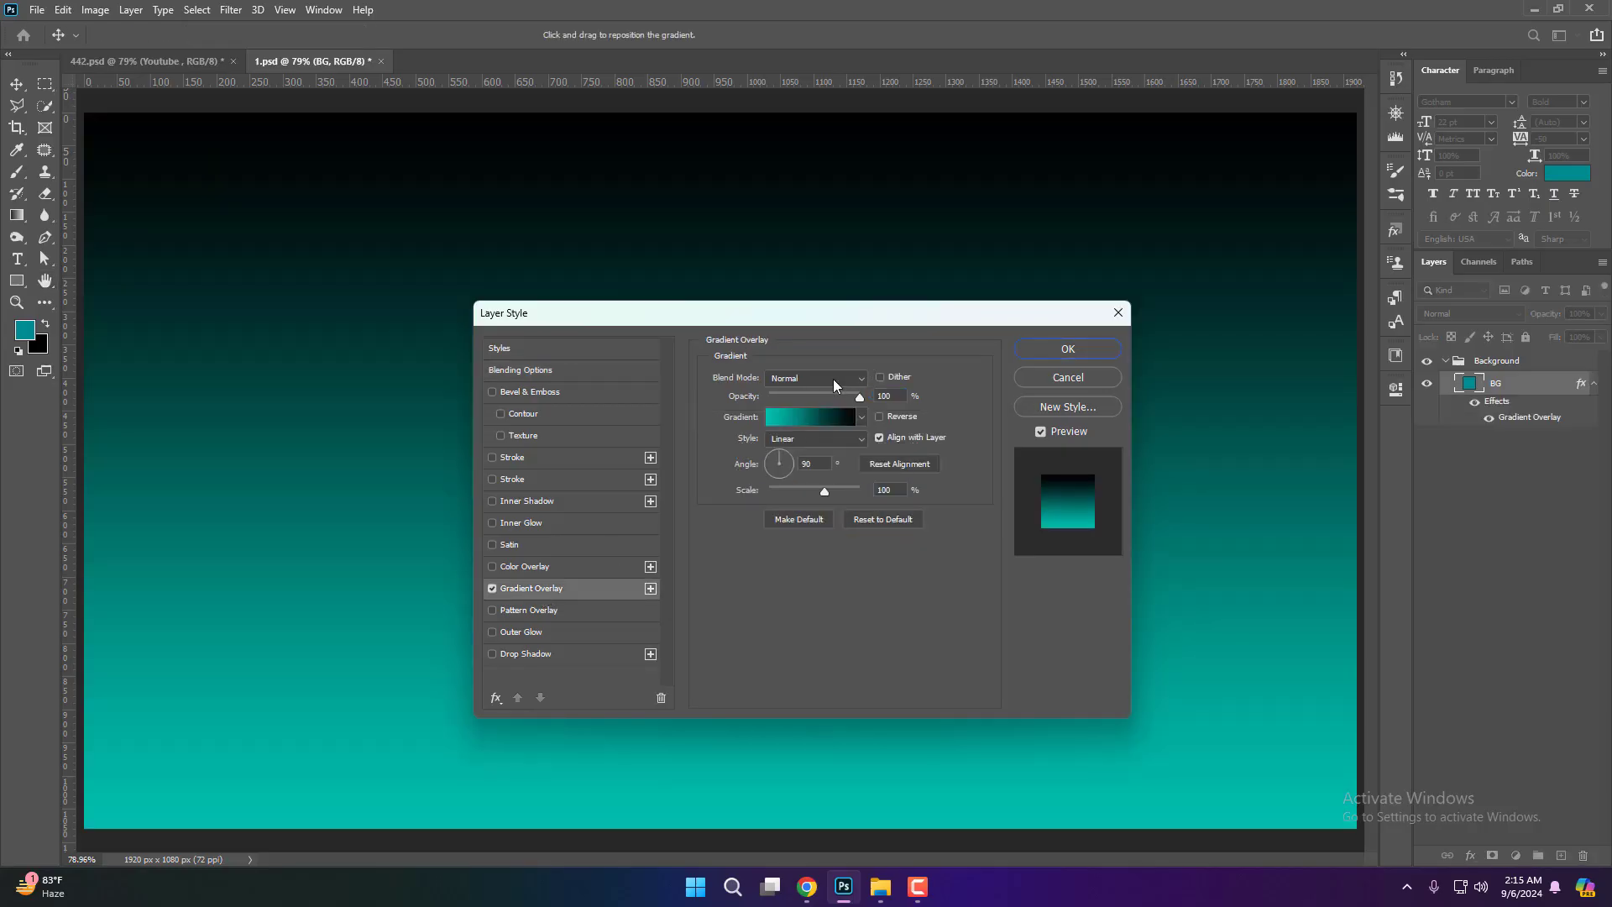
left_click_drag(667, 317, 1063, 314)
left_click(1166, 417)
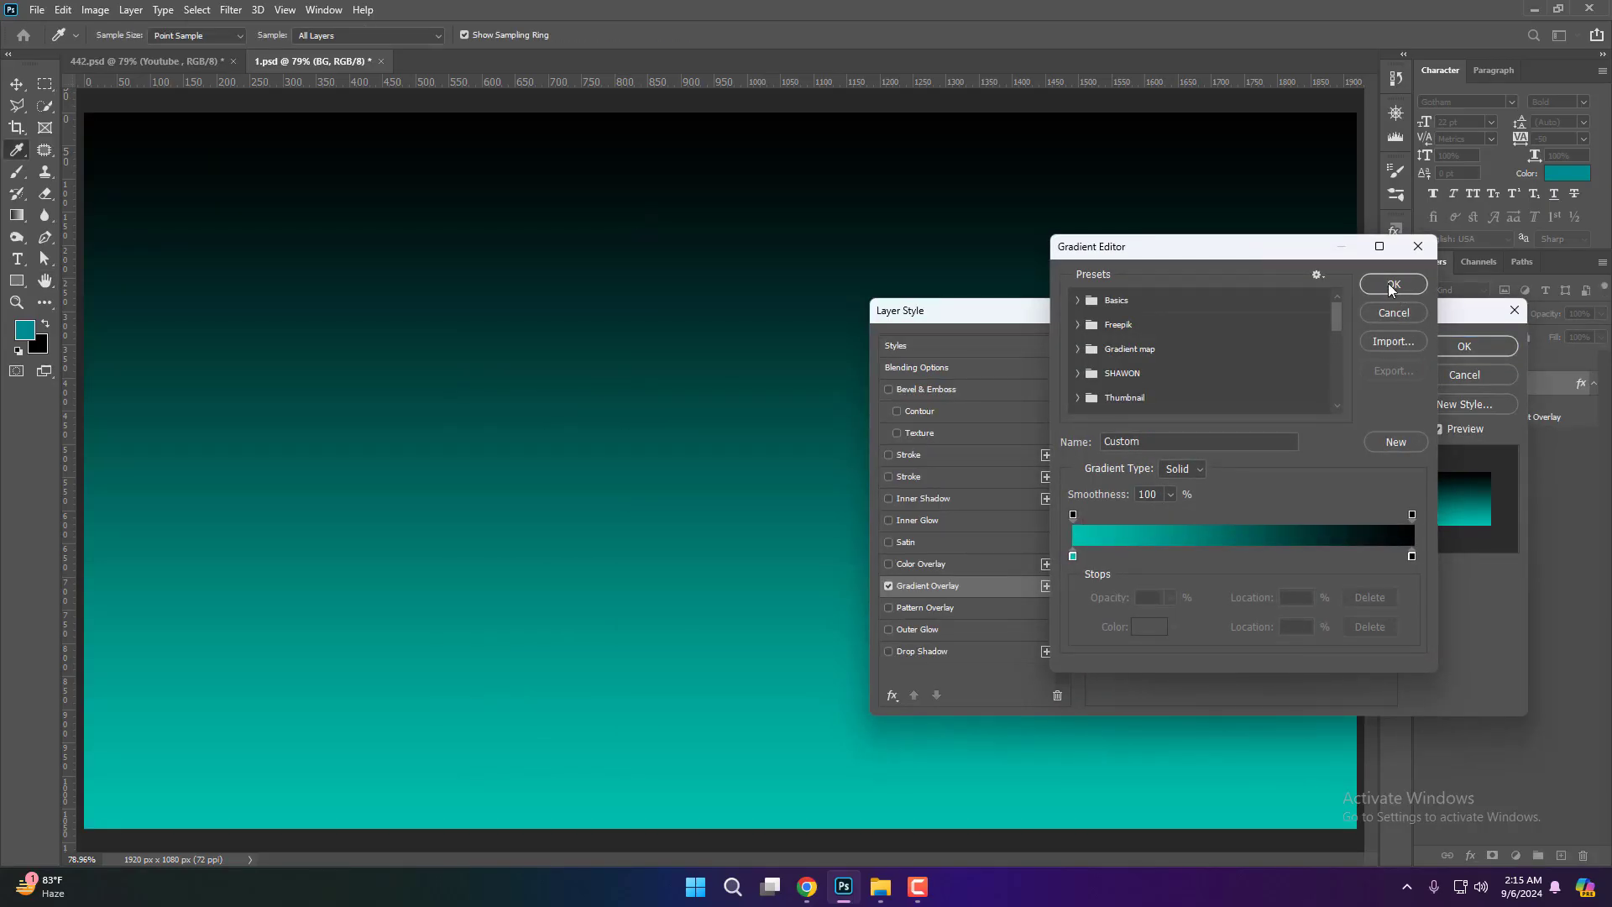
left_click(1391, 288)
left_click(1476, 349)
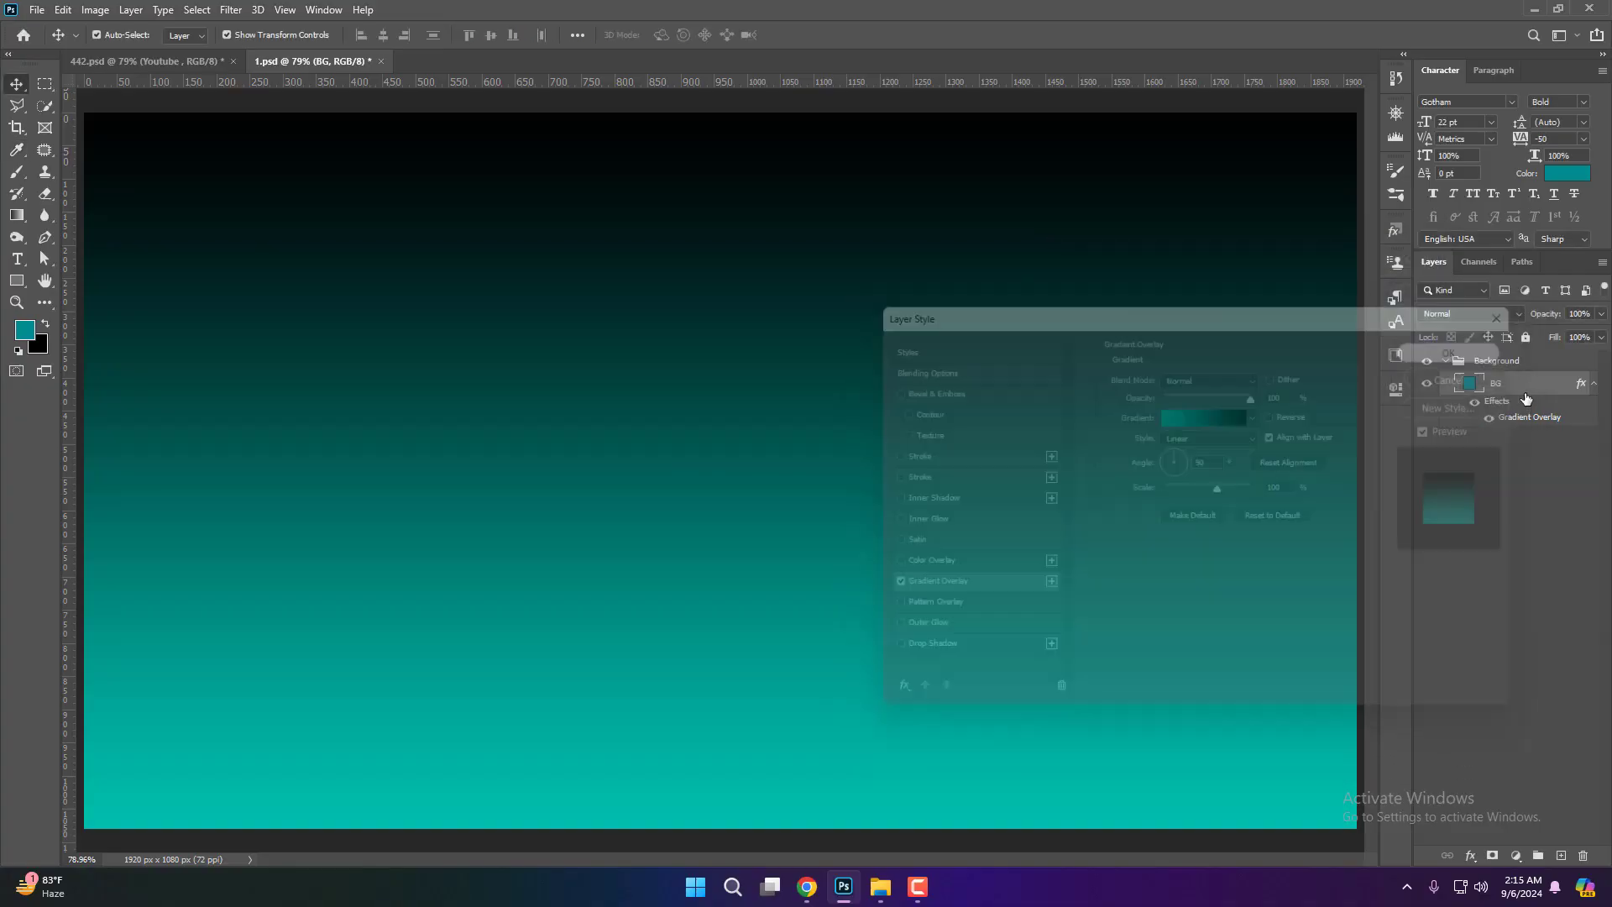
left_click(1593, 384)
left_click(1448, 363)
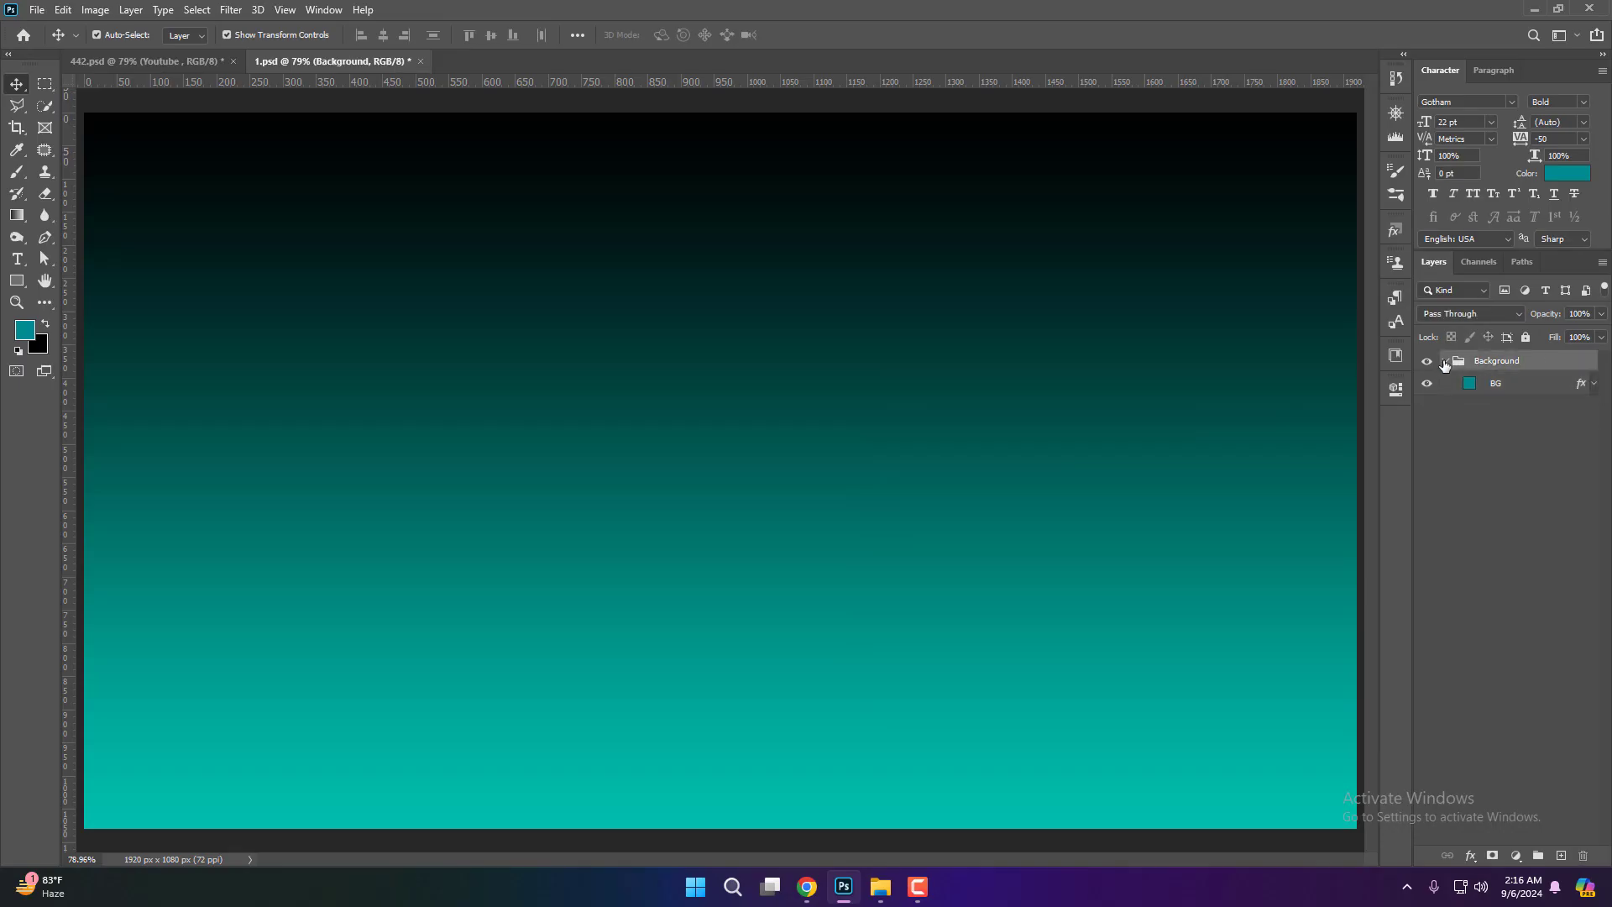
left_click(1445, 363)
- Place image 54, the shocked man with glasses, from the PNG folder in [1] Template on New Volume (E:) into 1.psd
left_click(880, 887)
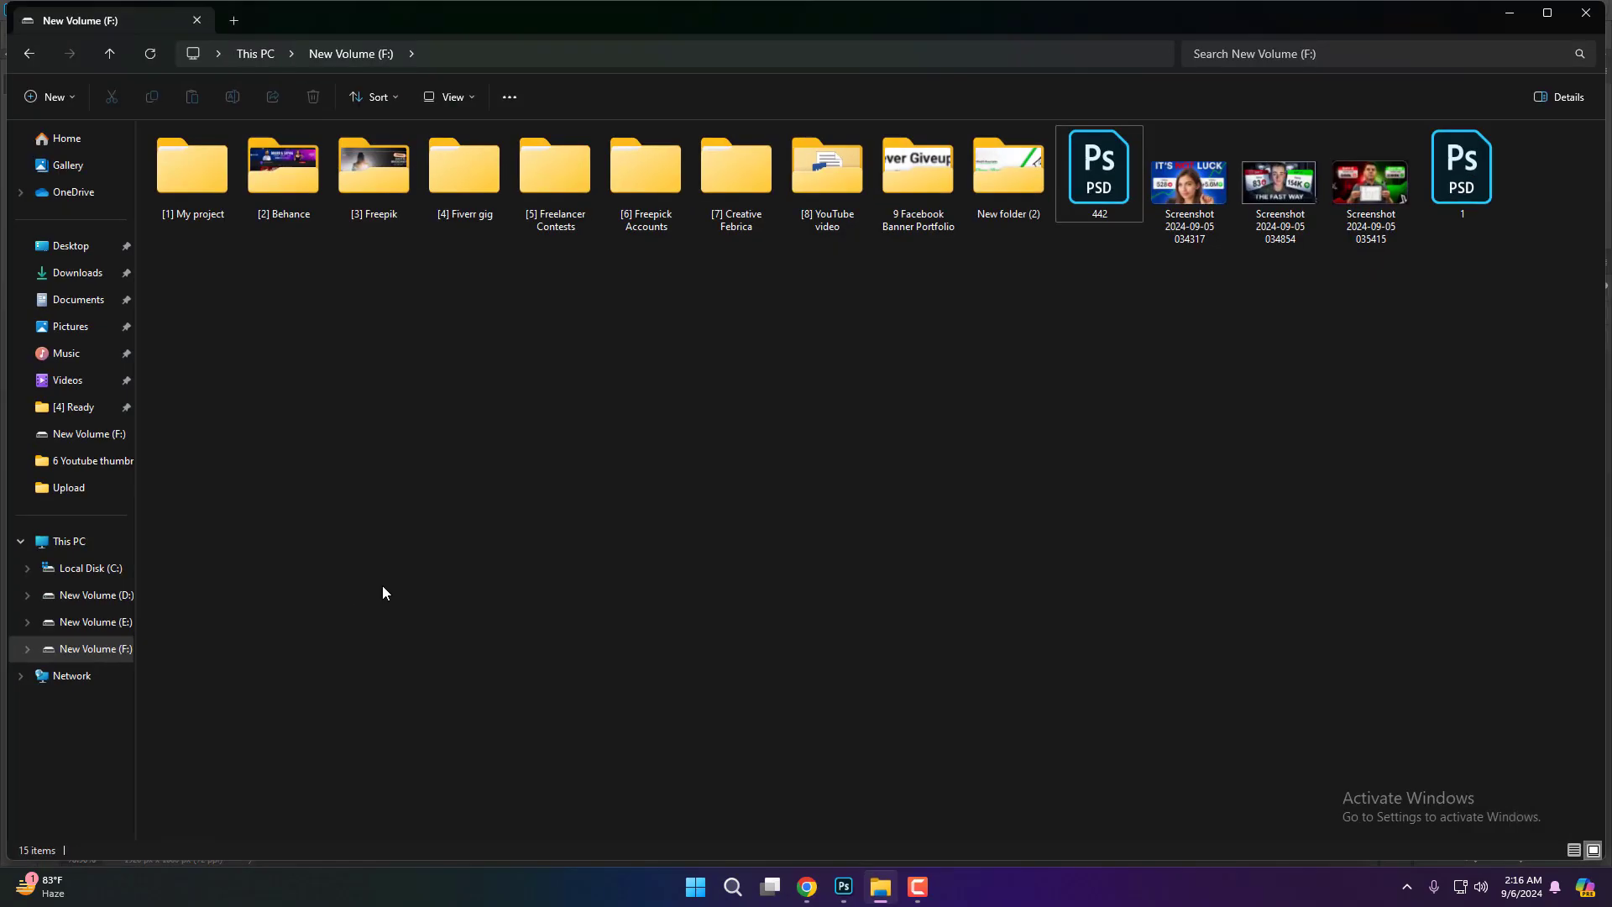
left_click(113, 626)
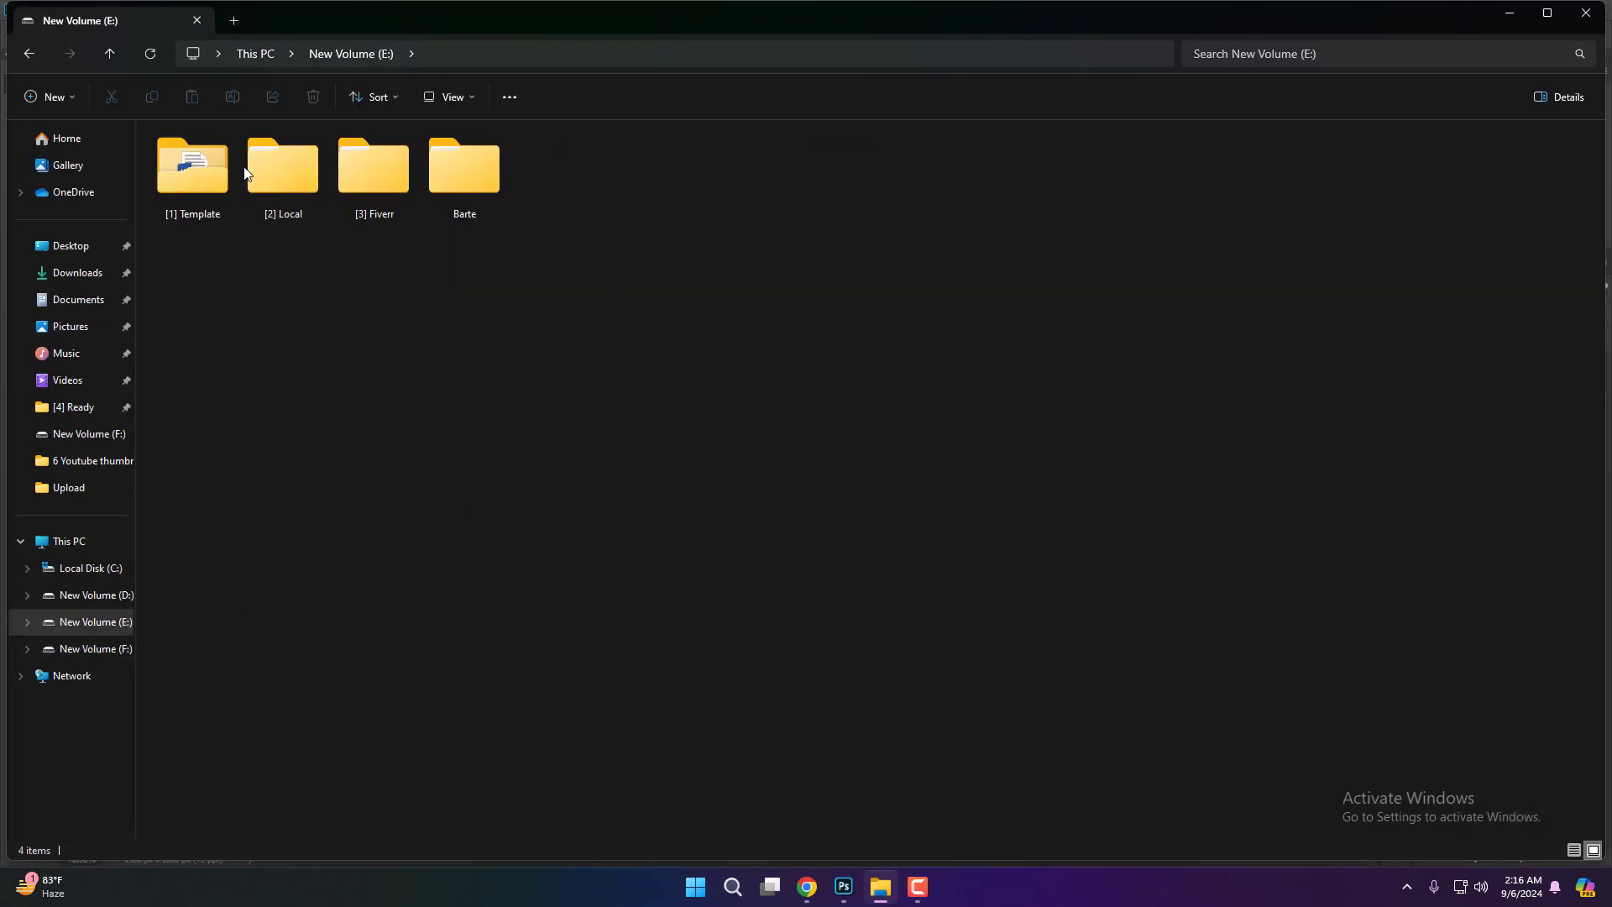
double_click(192, 168)
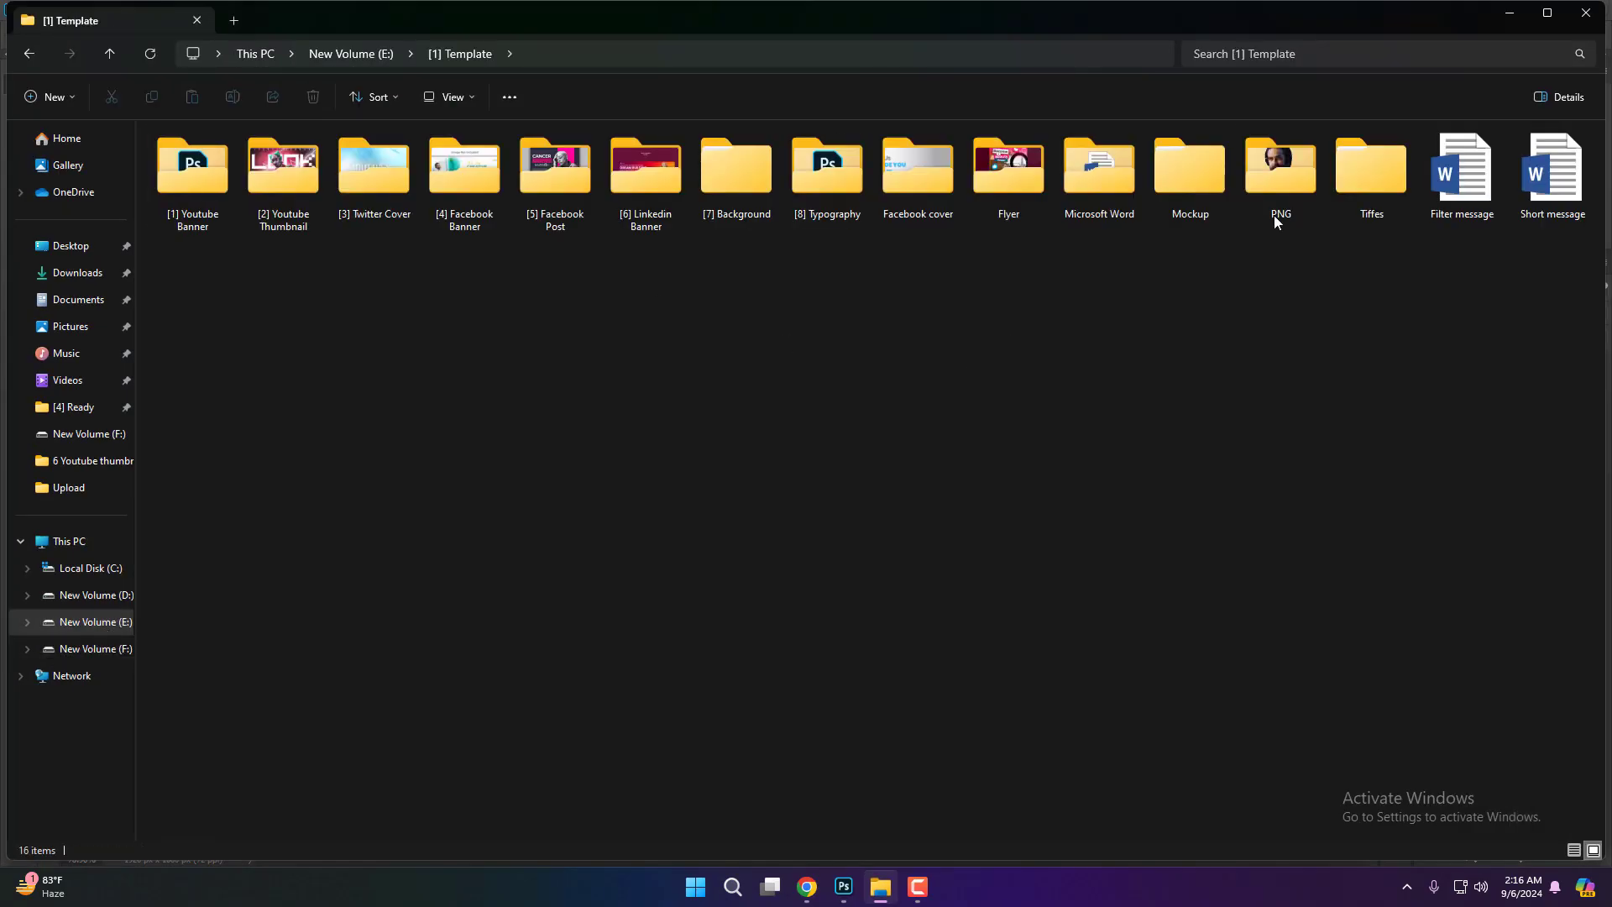
left_click(1274, 215)
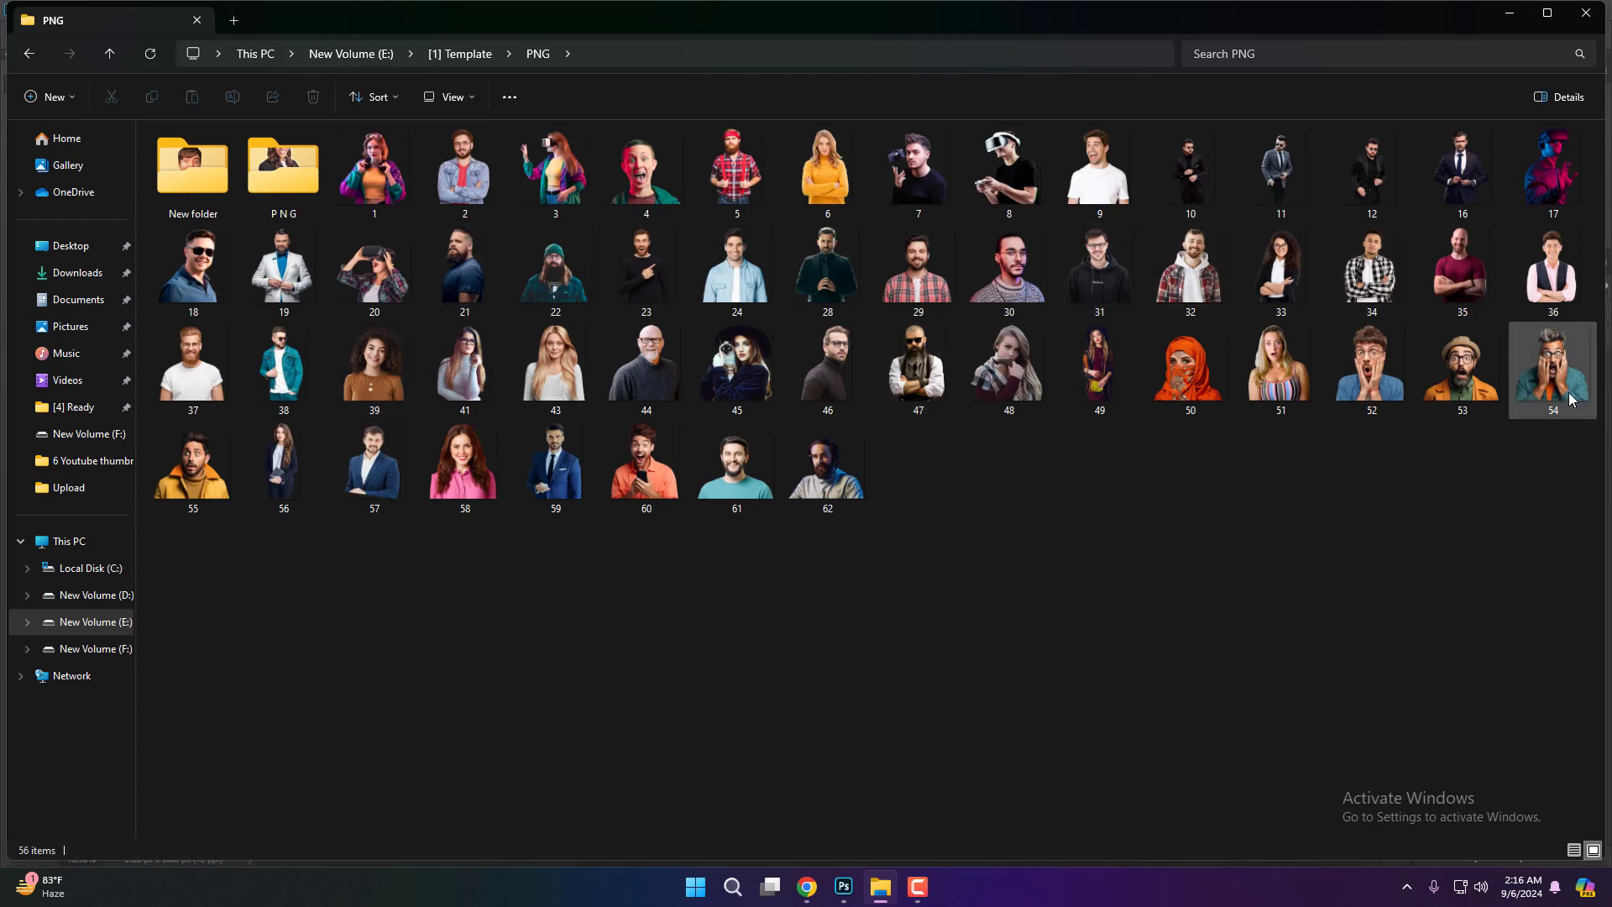
left_click_drag(1570, 399, 721, 778)
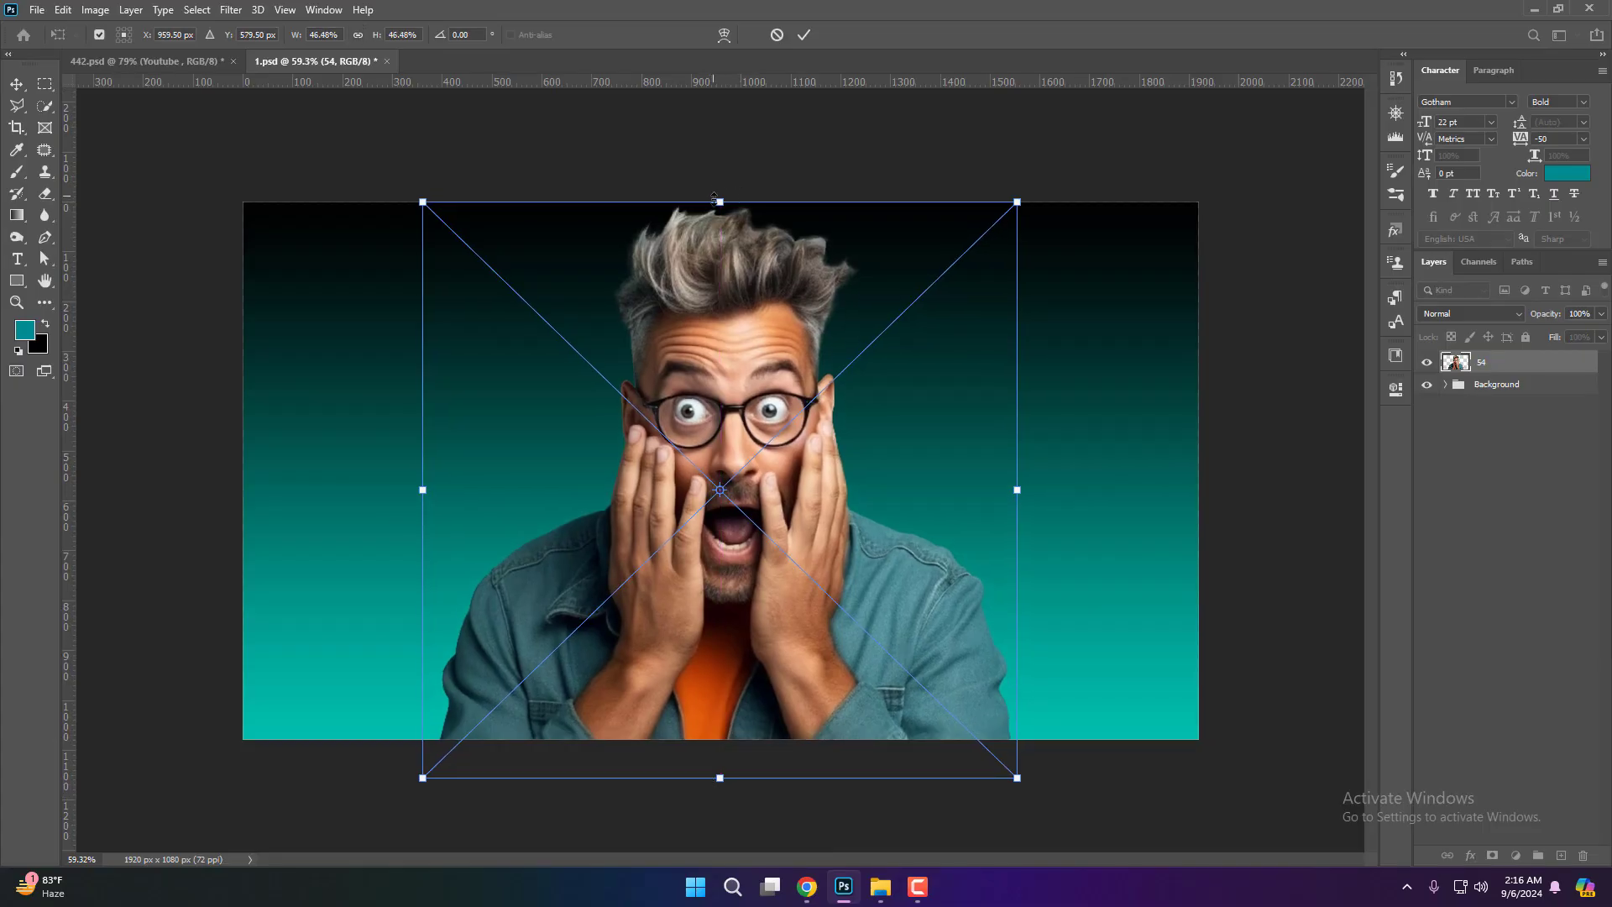
- Enlarge the placed portrait to about 49.86% and shift it about 15 px to the left
left_click_drag(714, 200, 714, 159)
left_click_drag(757, 361, 747, 361)
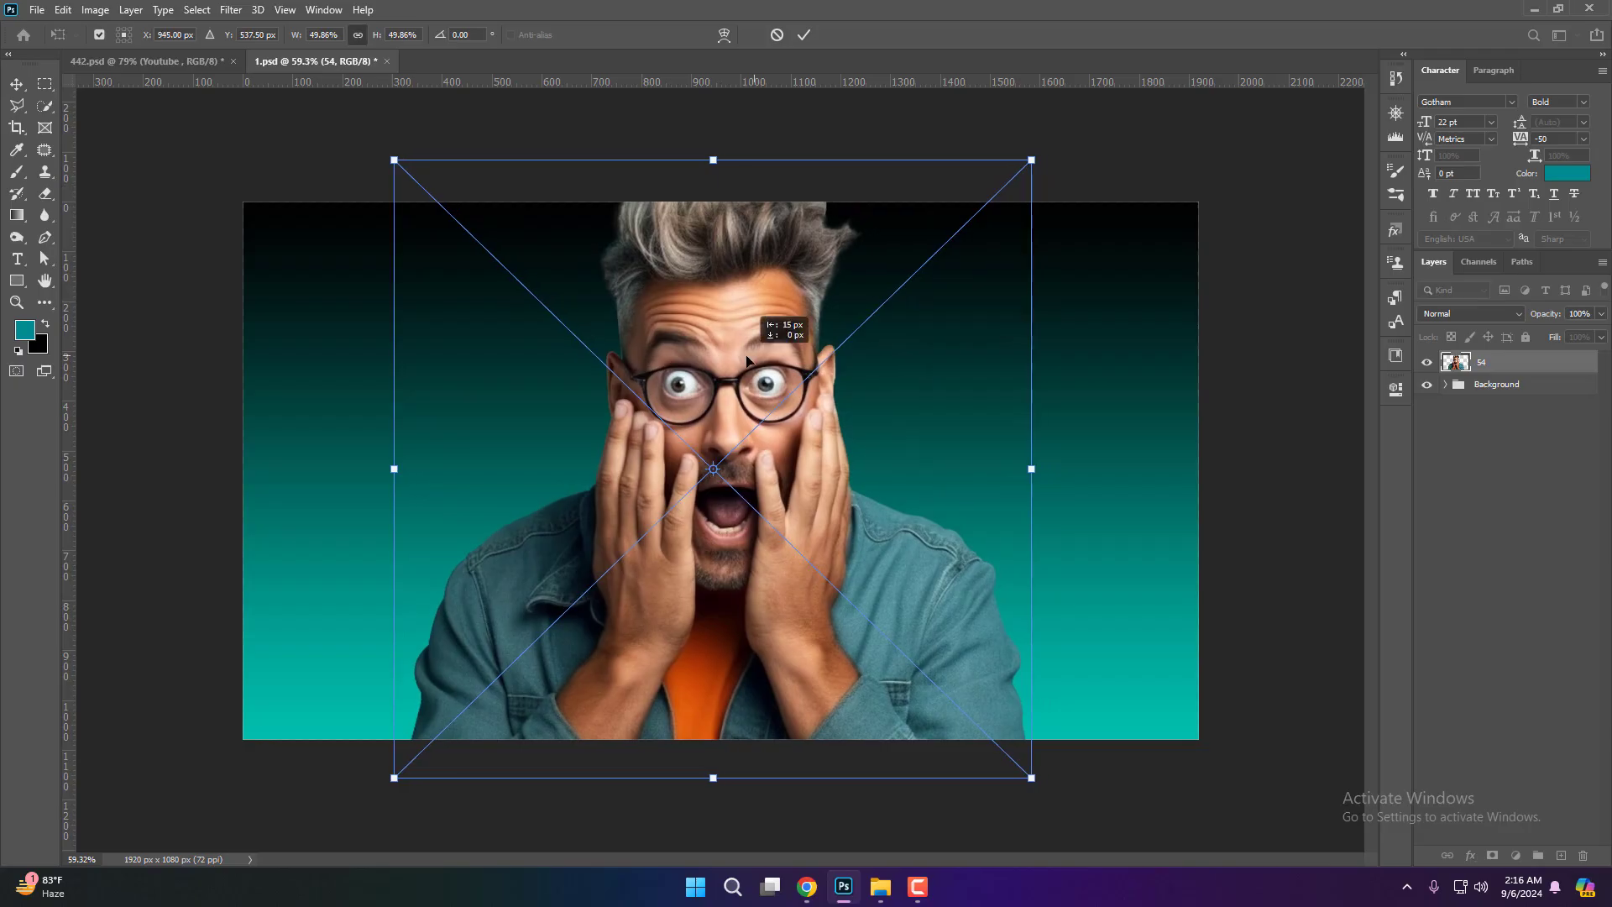
left_click(803, 34)
- Add a mask to the Background group, load it as a selection, and centre layer 54 horizontally on the canvas
left_click(1511, 386)
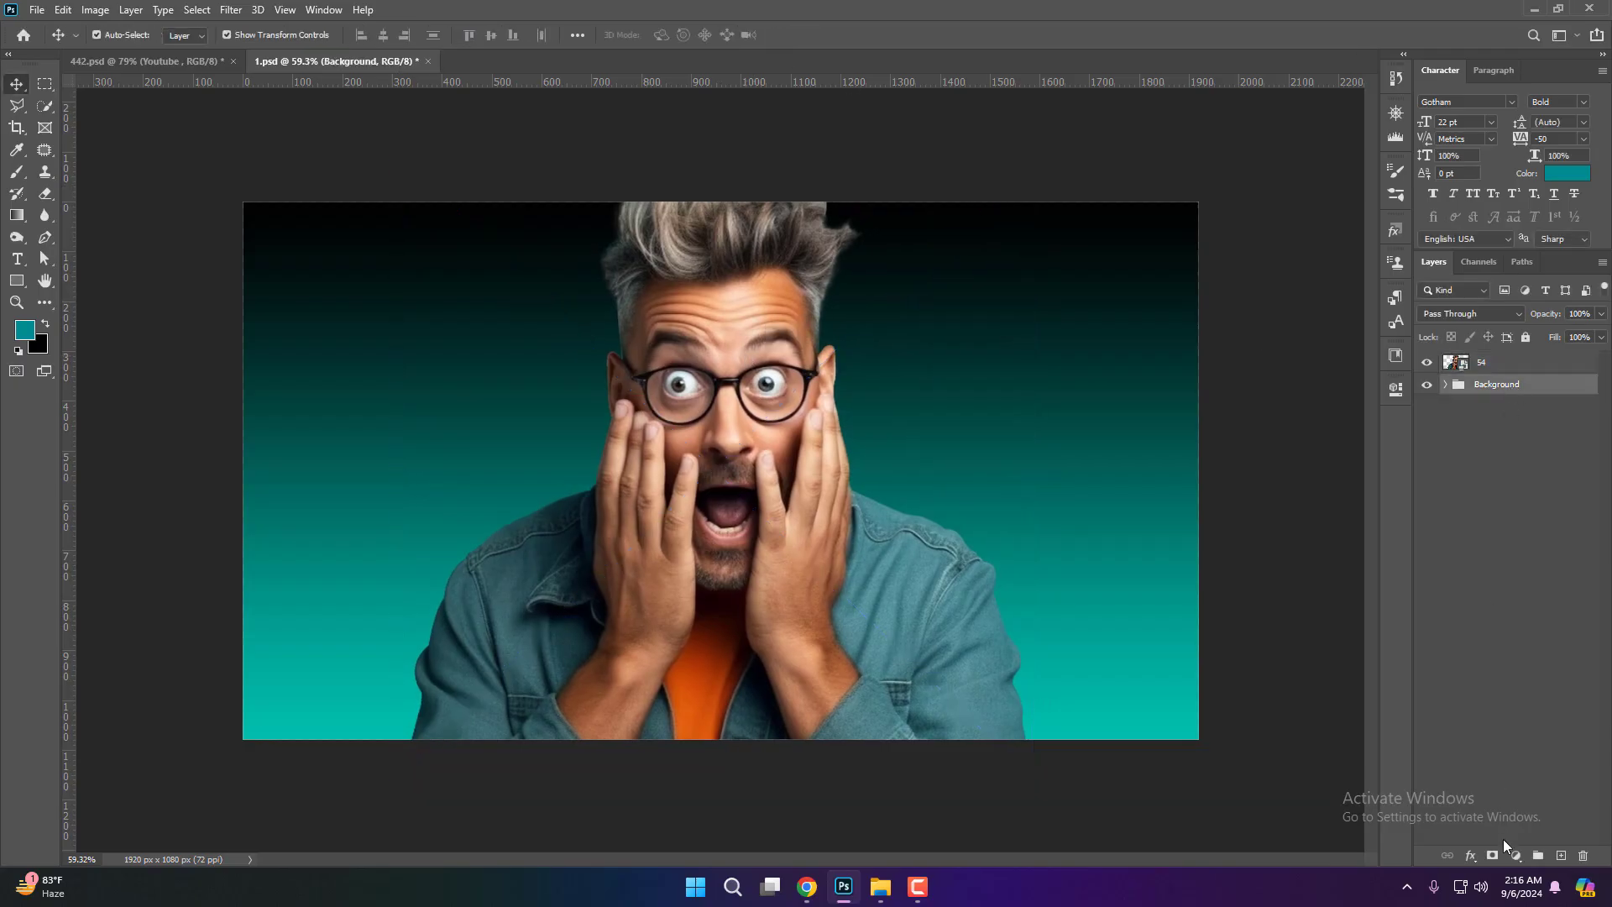
left_click(1493, 854)
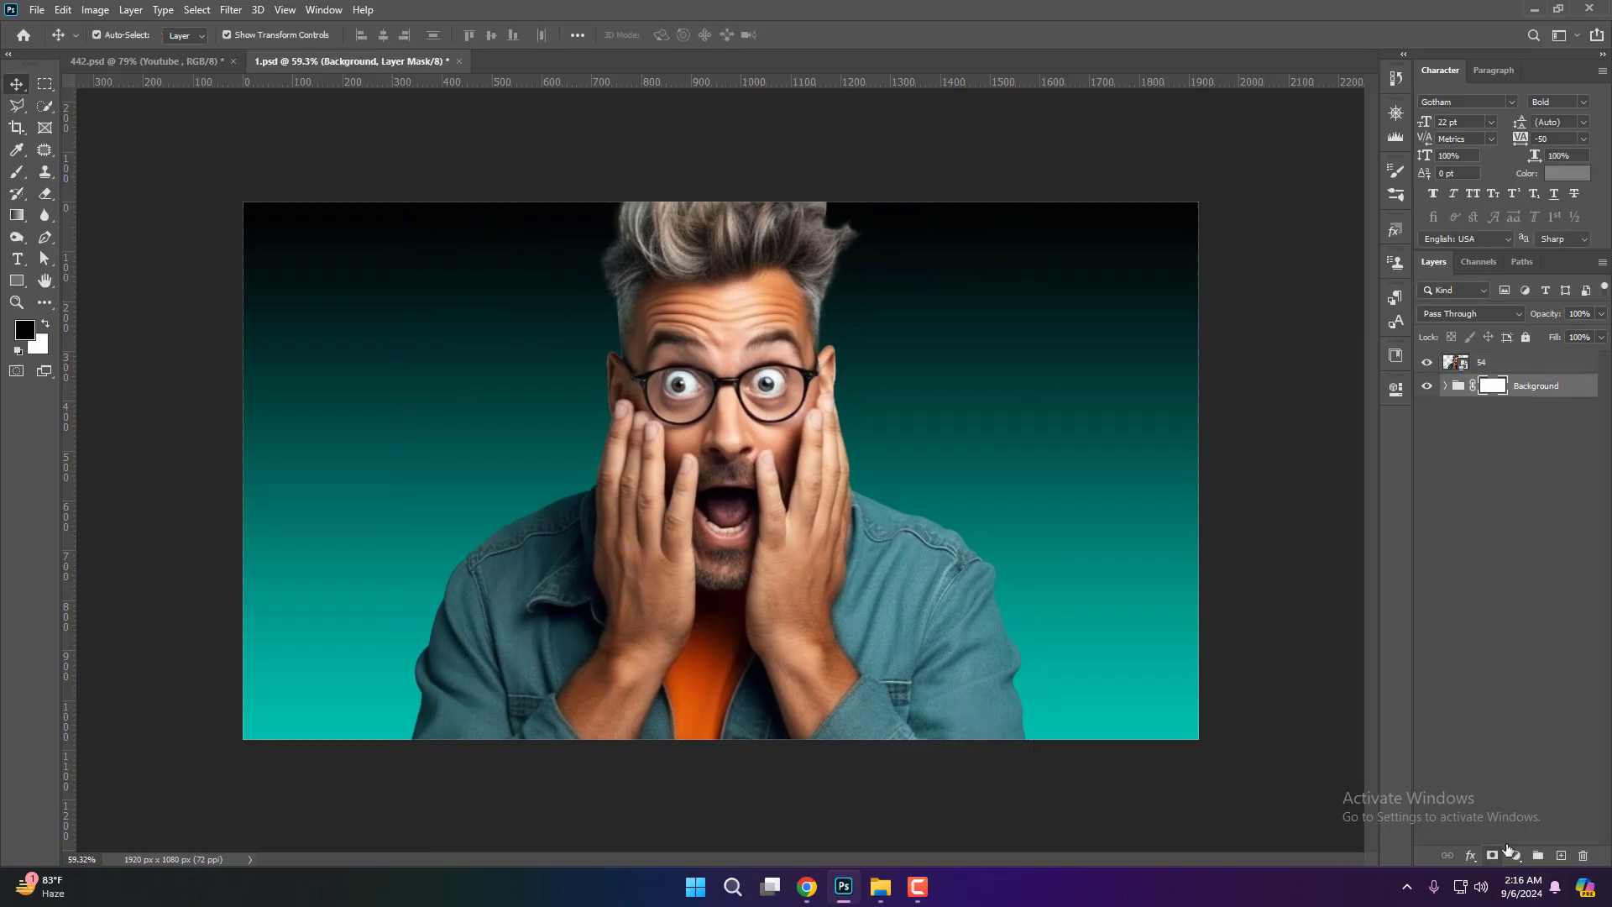
left_click(1491, 393, "ctrl")
left_click(1496, 370)
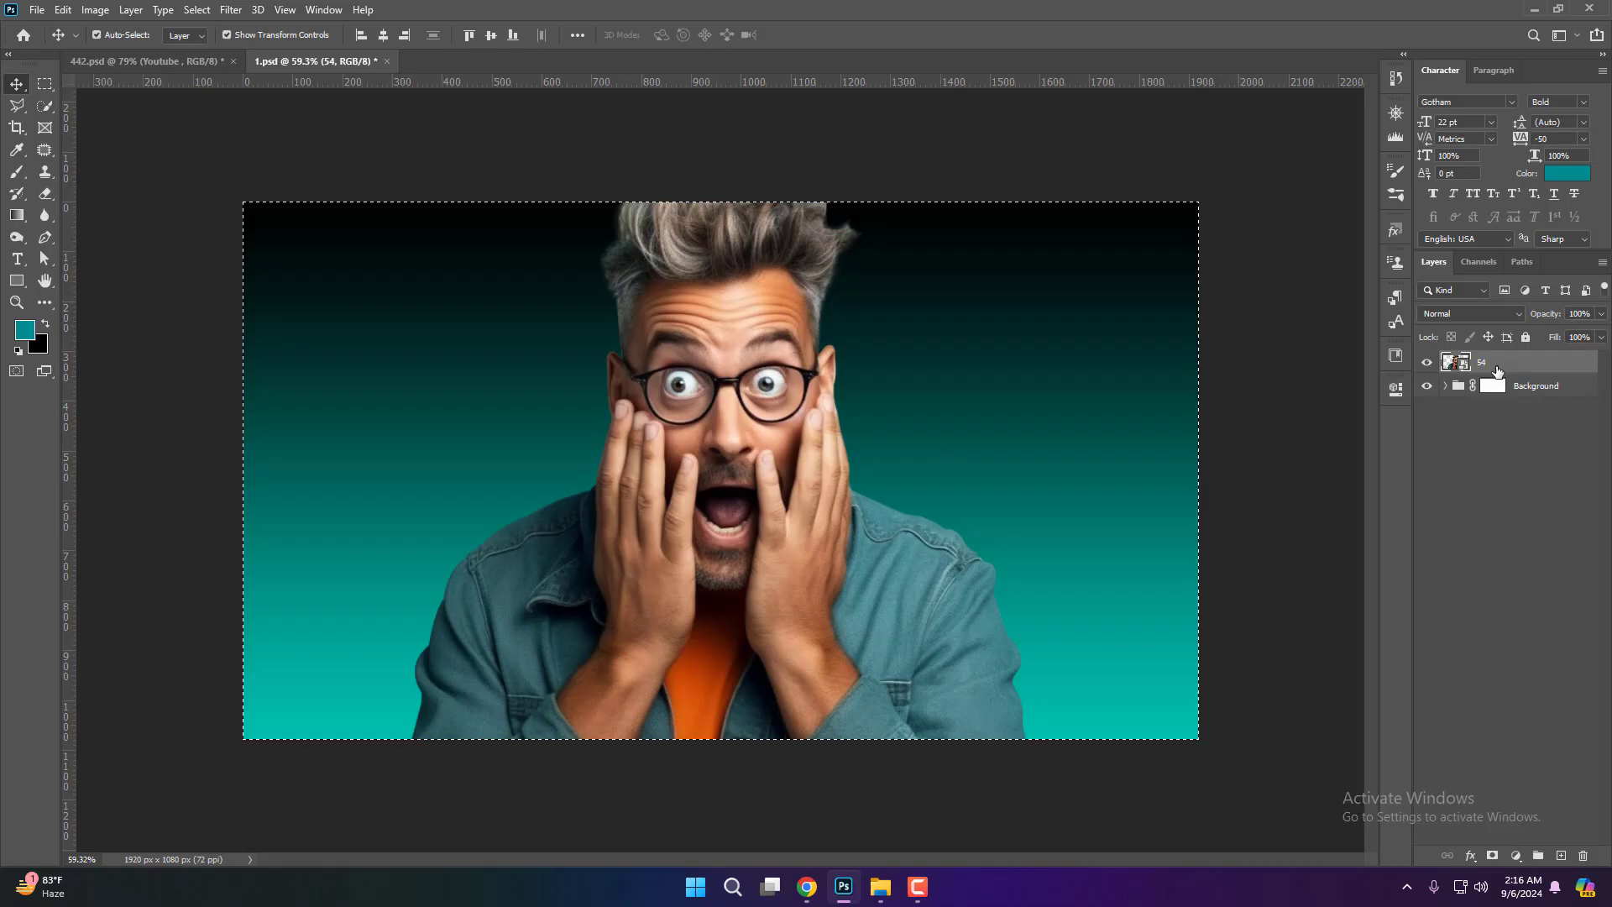
left_click(383, 34)
key("ctrl+d")
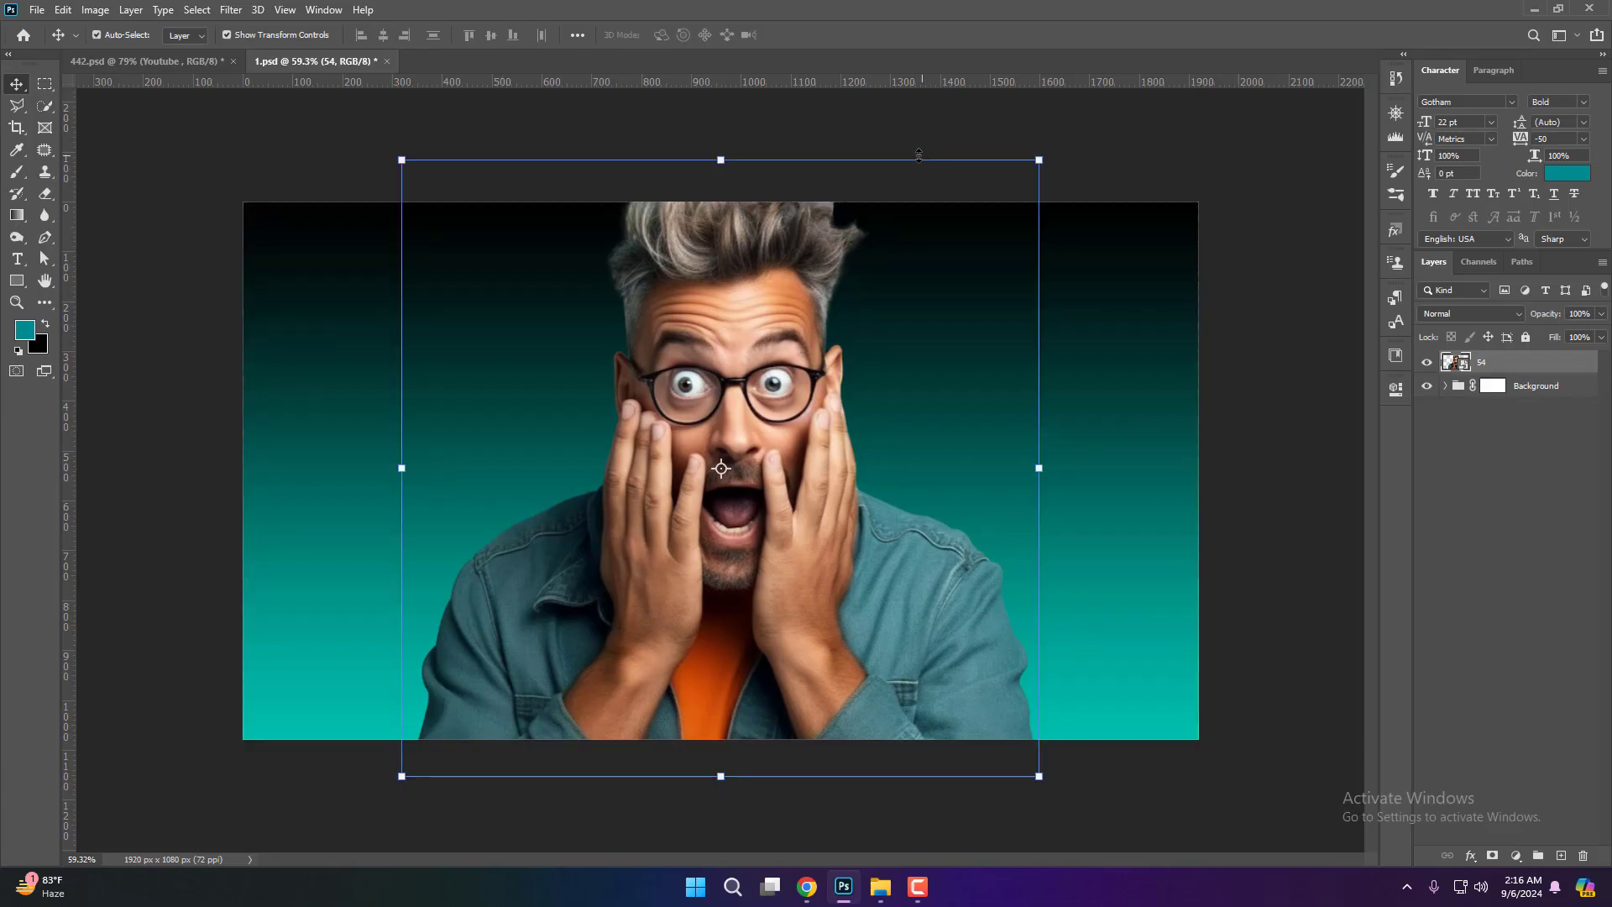
- Group layer 54 under the name Image and give the group a red colour label
left_click(1200, 221)
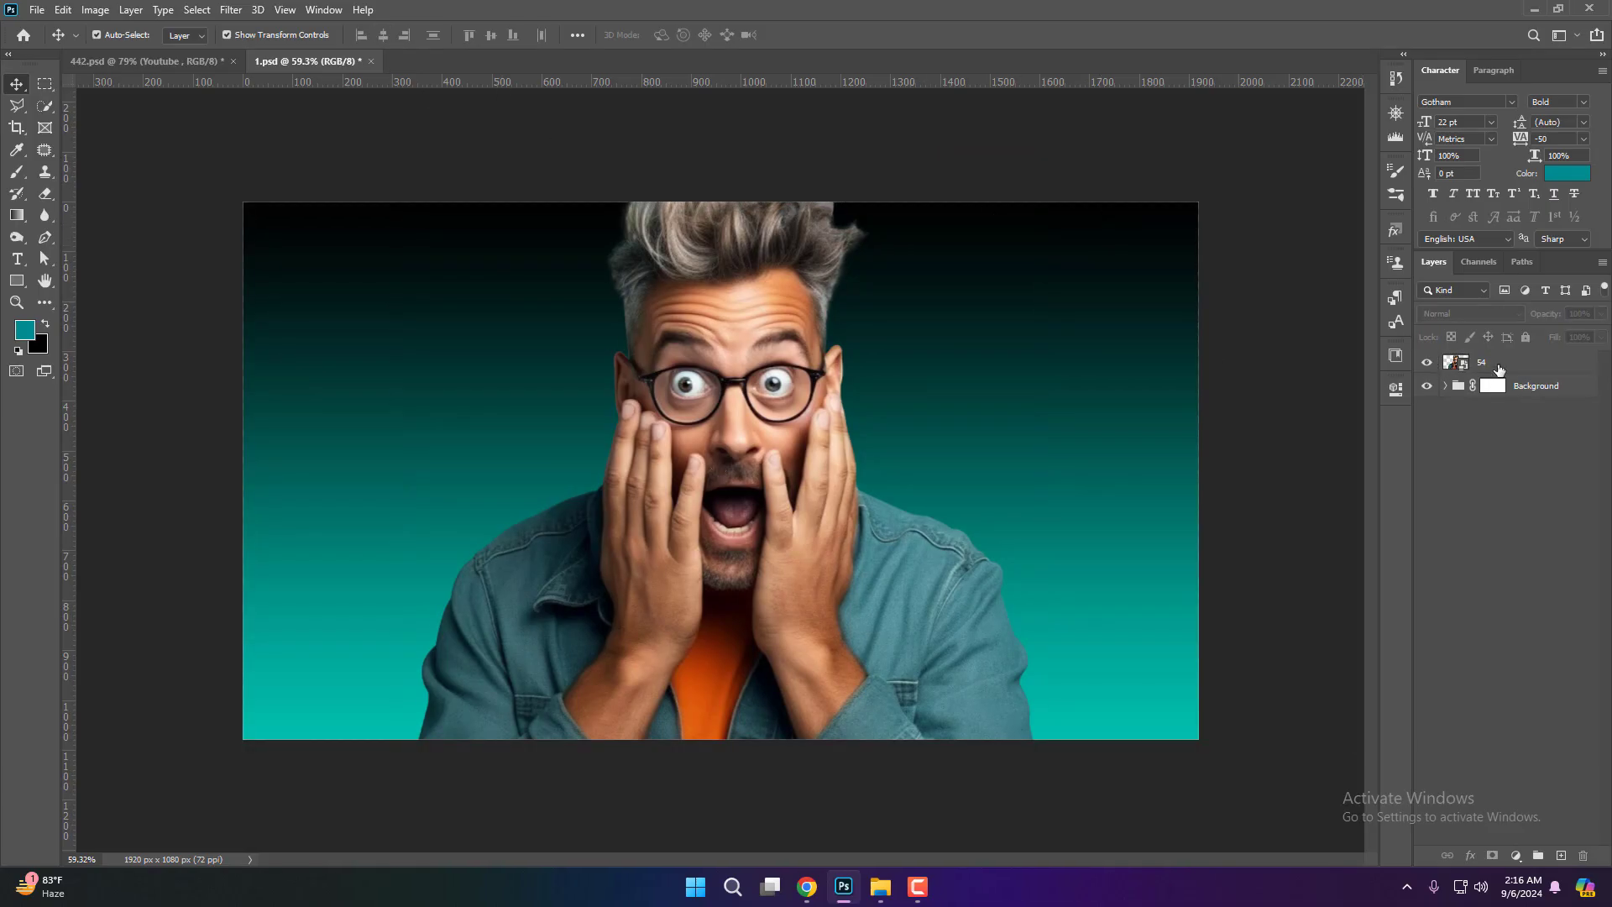
left_click(1497, 368)
key("ctrl+g")
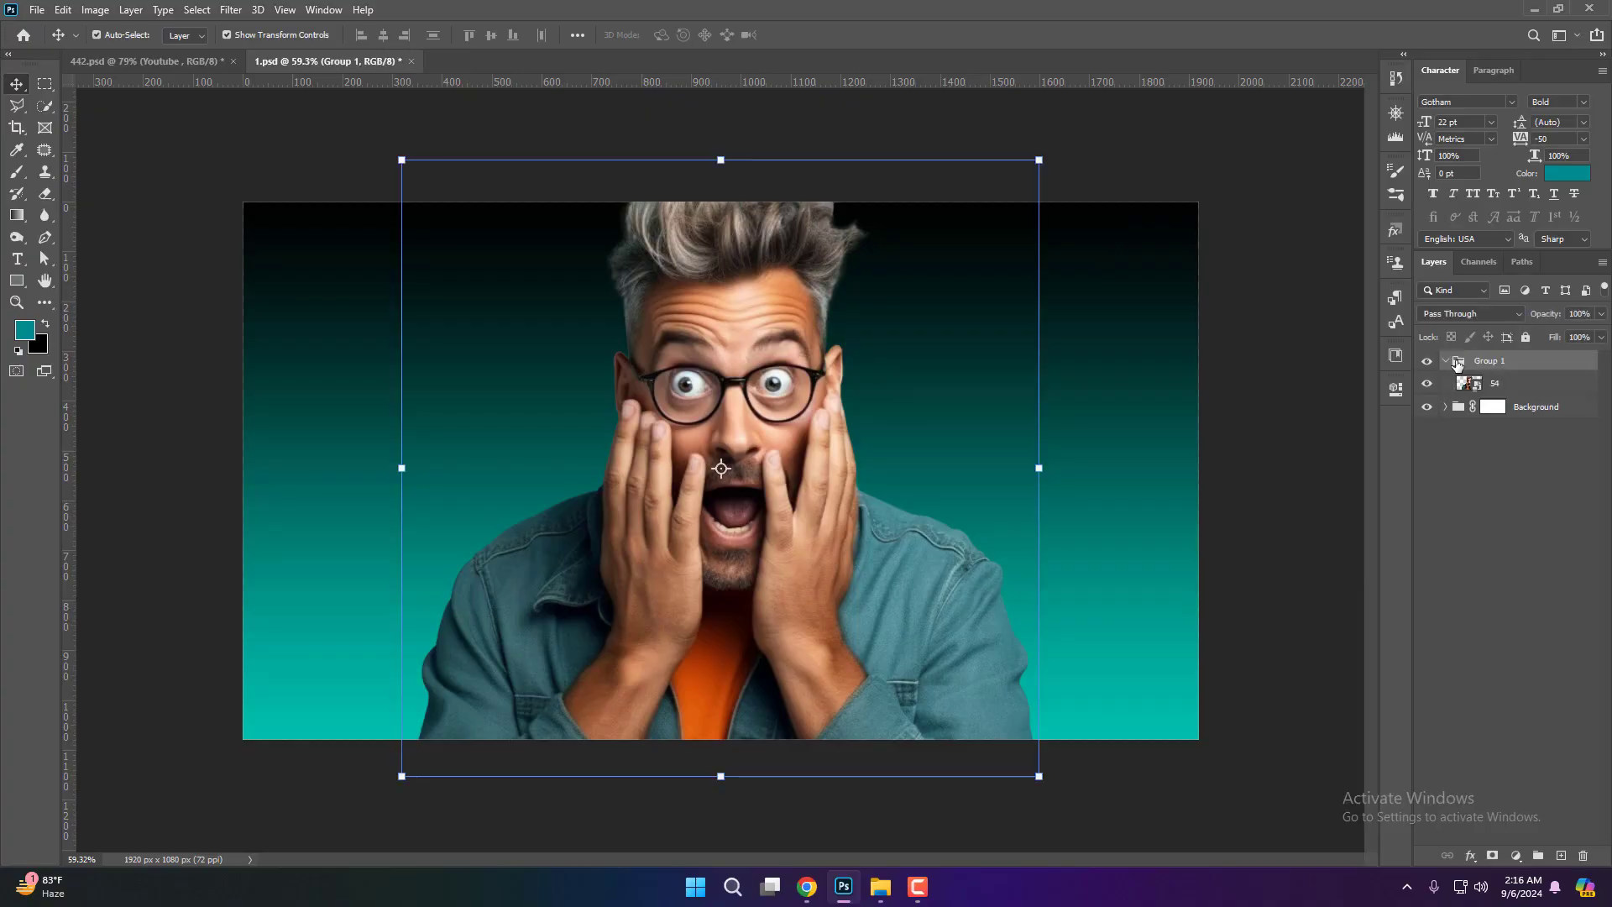
left_click(1445, 361)
double_click(1489, 361)
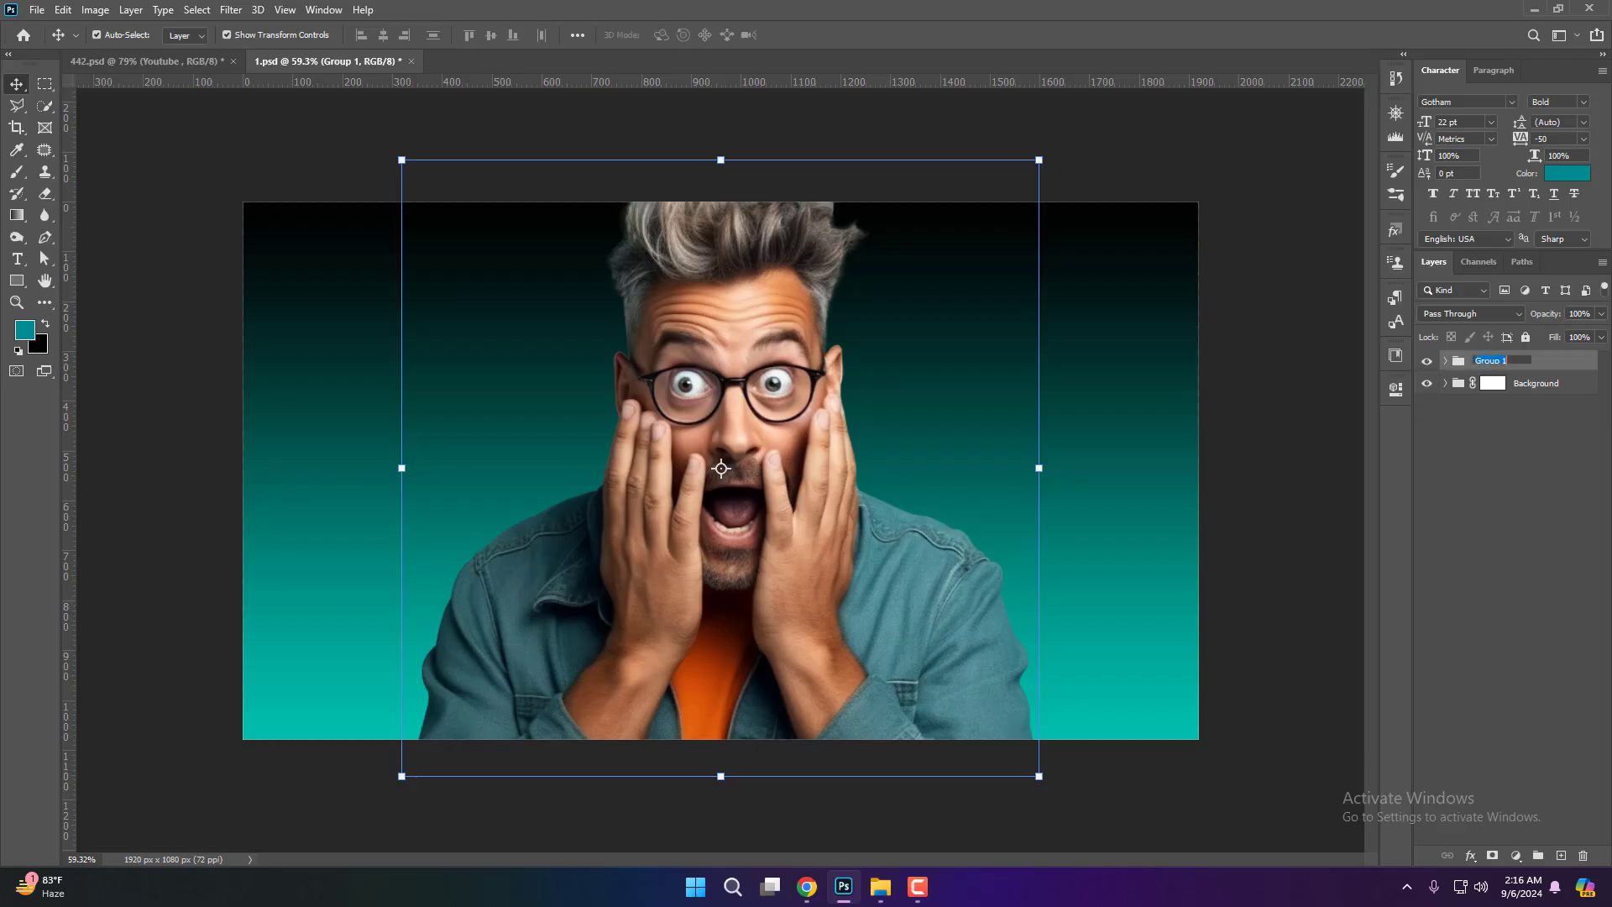
key("BackSpace")
key("Return")
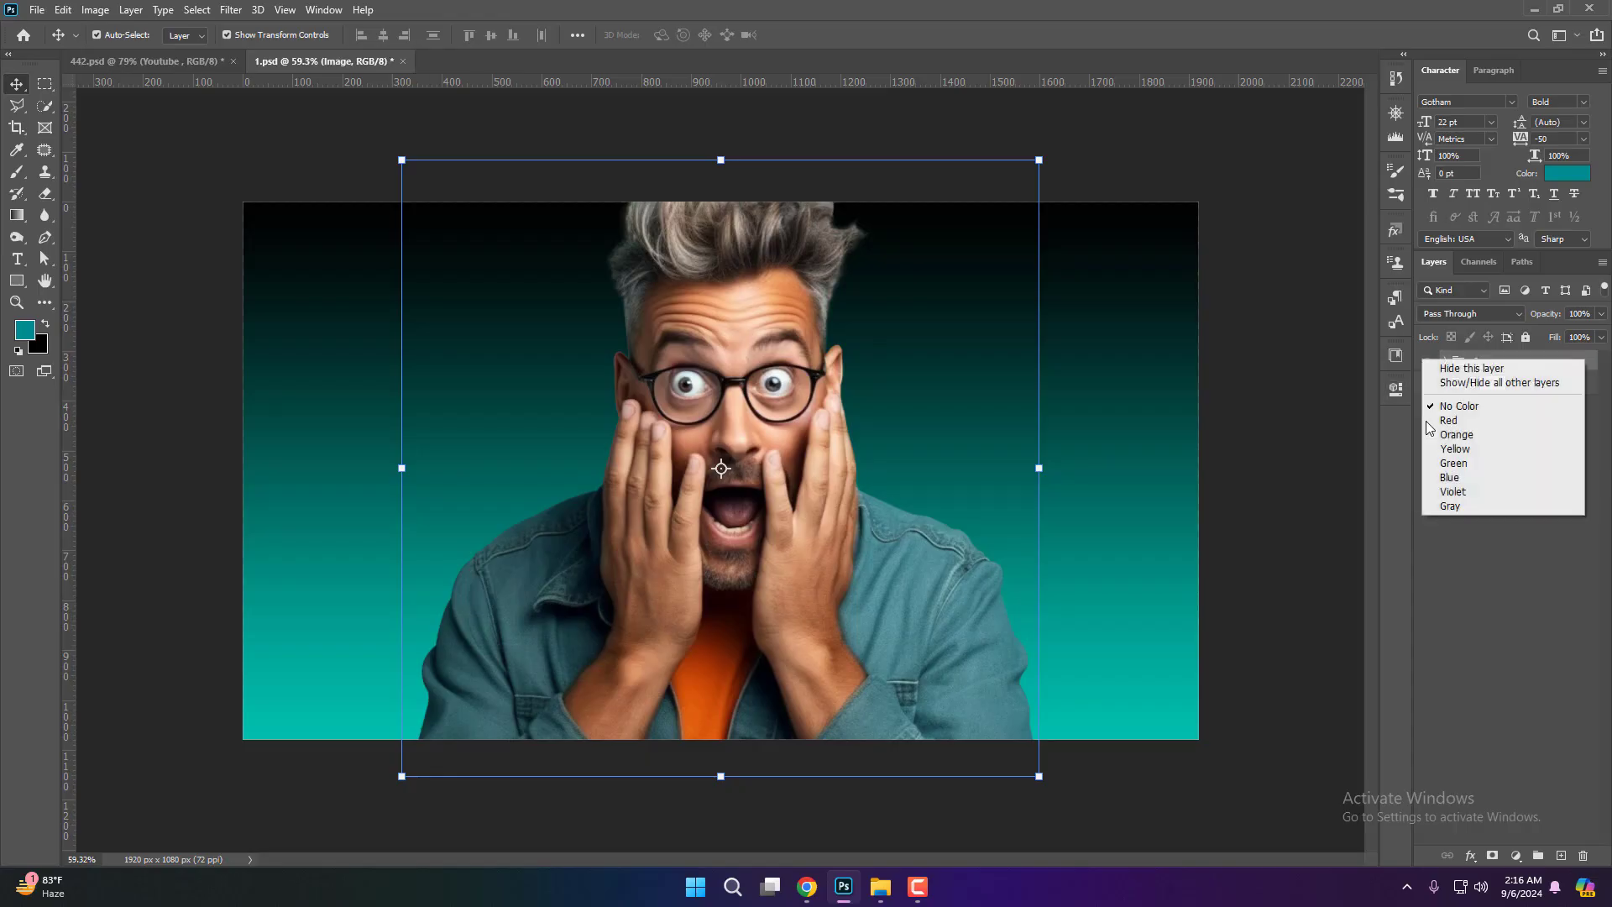
right_click(1427, 361)
left_click(1446, 423)
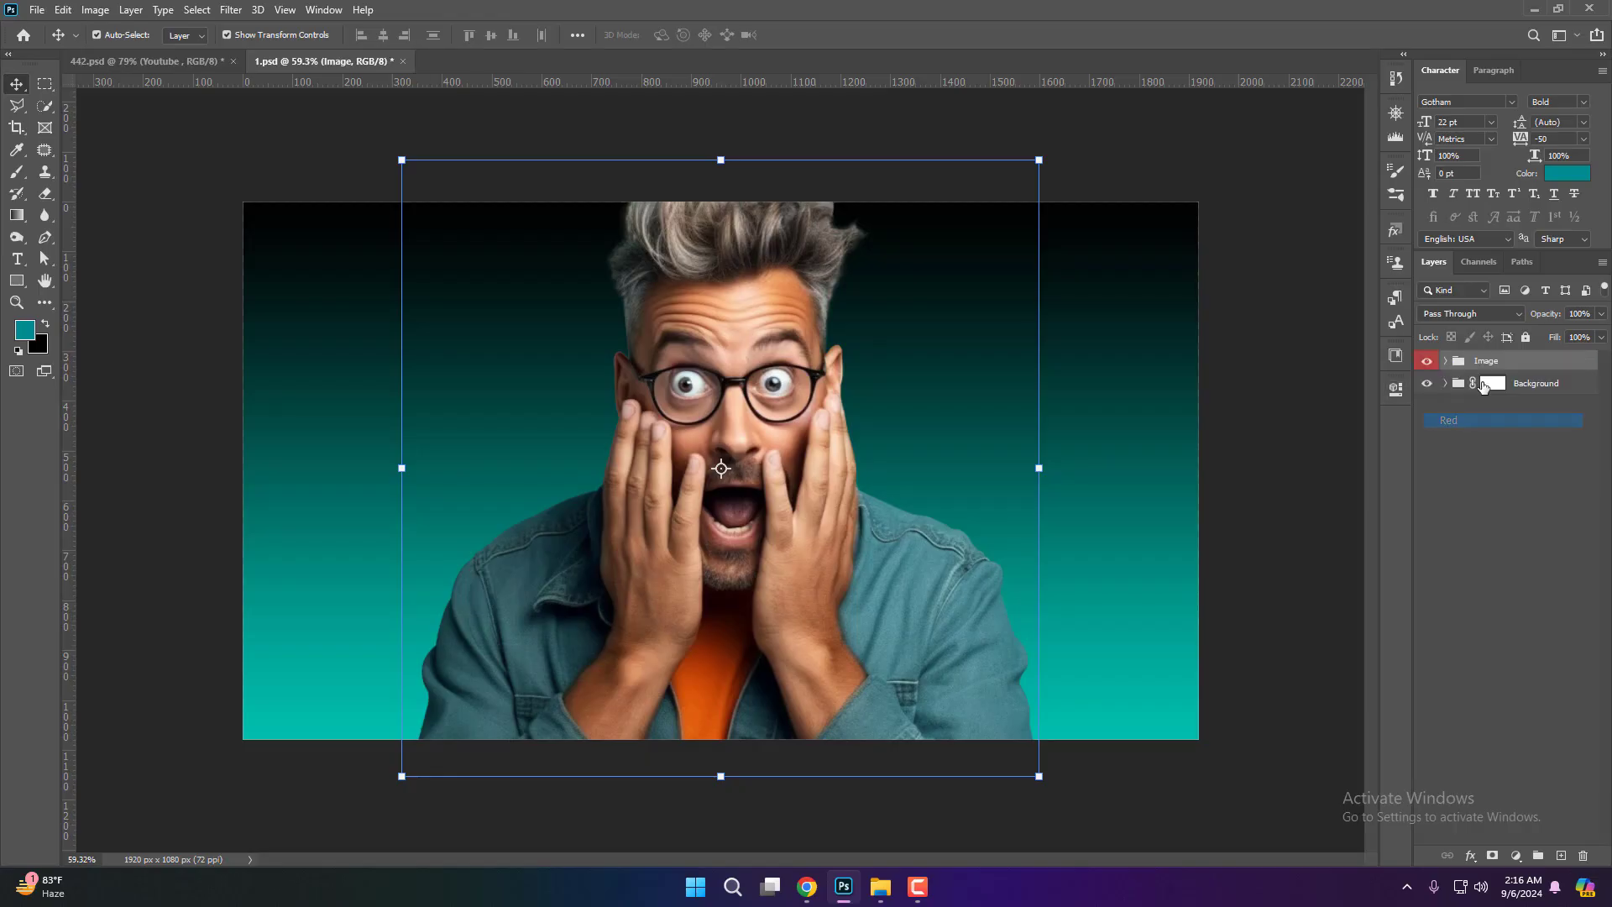
left_click(1293, 329)
key("ctrl+0")
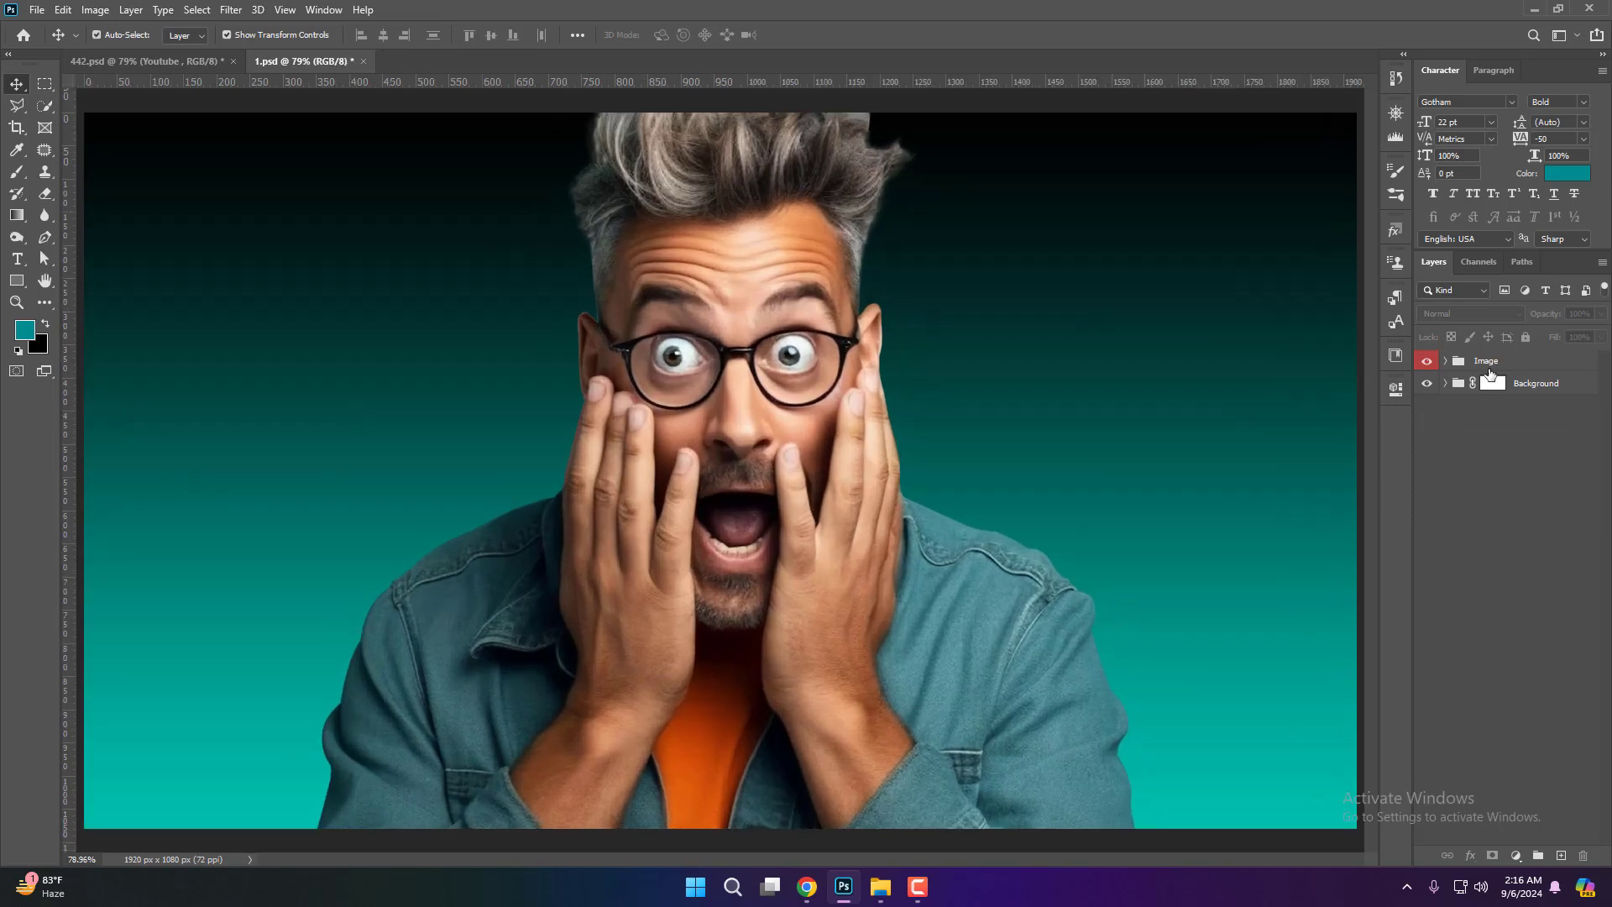
- Copy the white rounded box shape from 442.psd into 1.psd, placing it beside the man's face inside the Image group
left_click(1498, 361)
left_click(147, 61)
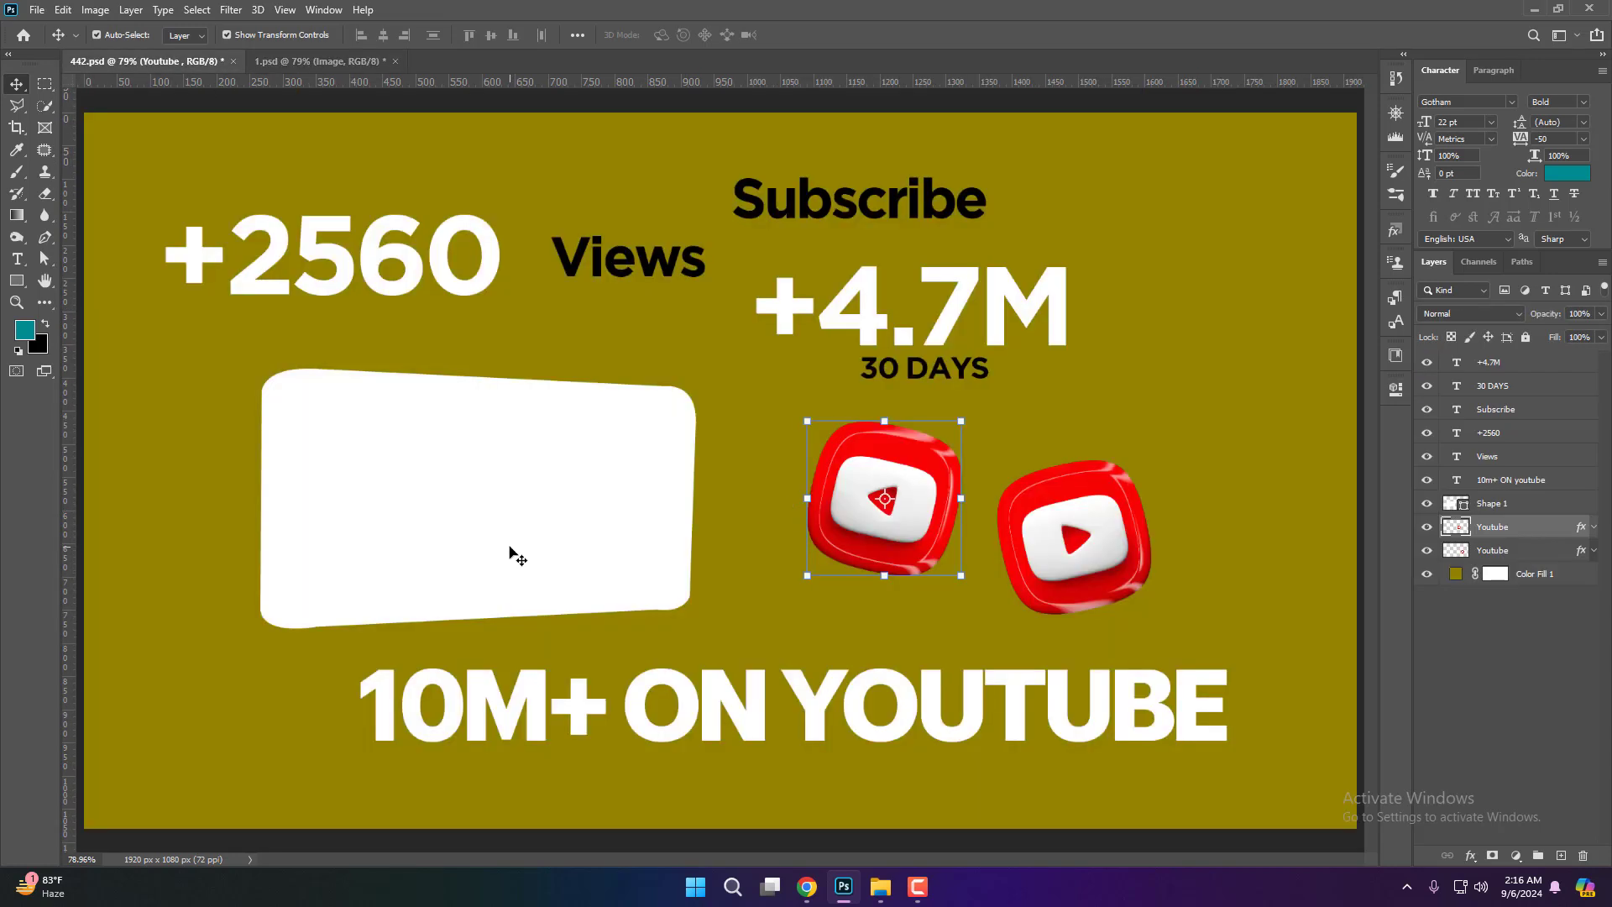
left_click(515, 548)
left_click_drag(569, 507, 414, 472)
left_click_drag(1521, 363, 1490, 384)
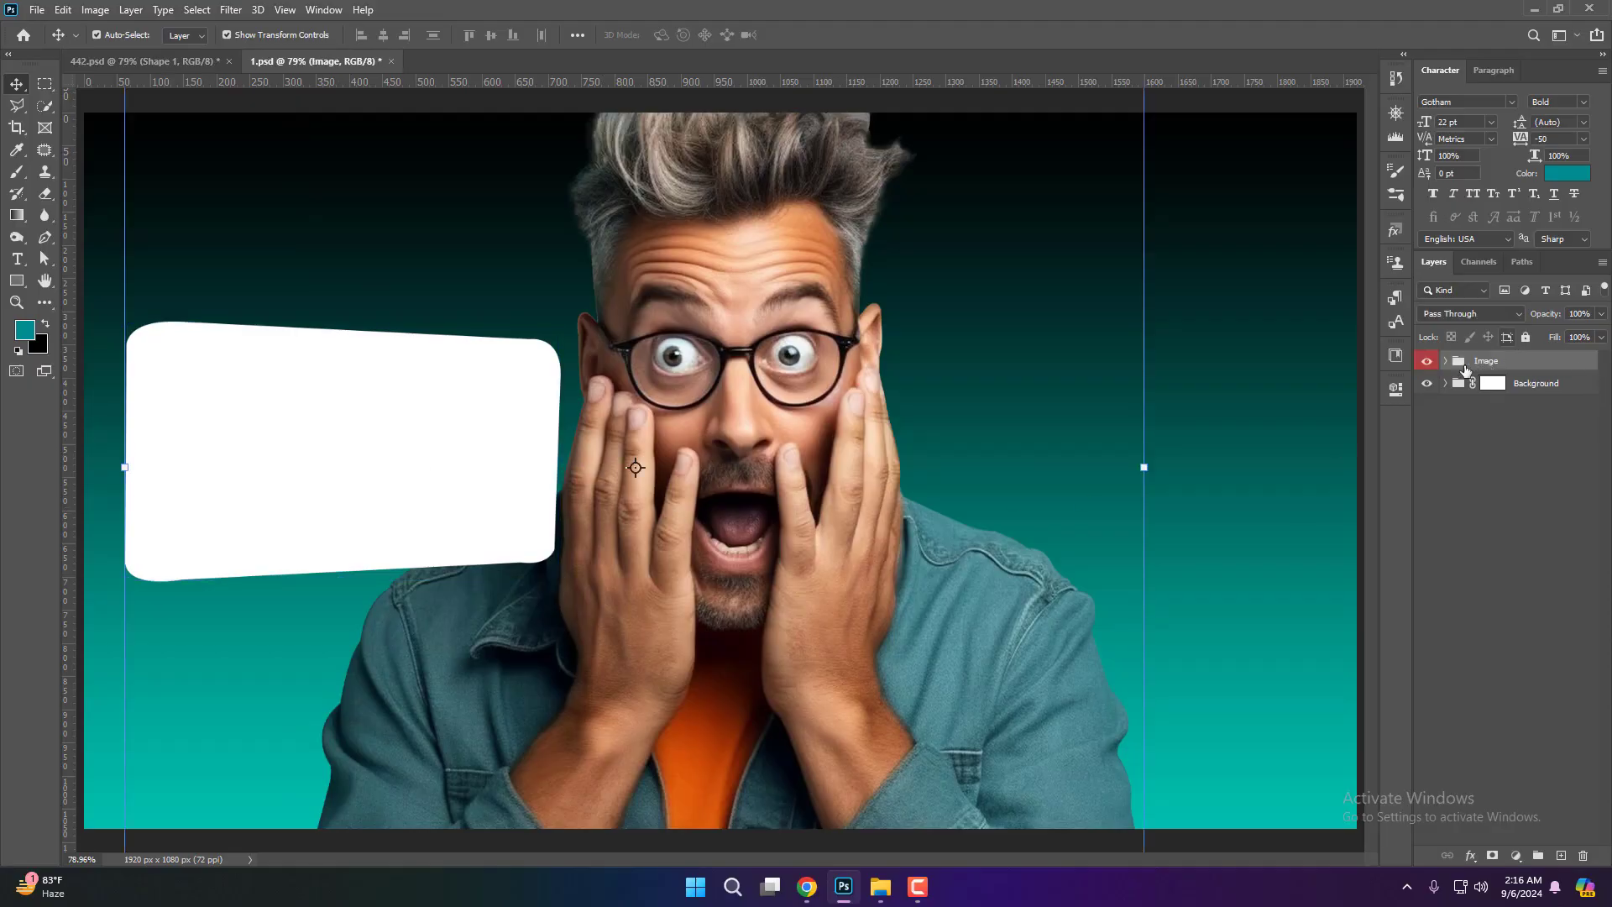
- Take Shape 1 out of the Image group, stack it directly below that group, and raise the box beside the man's face
scroll(723, 470, "down", 1)
left_click(551, 450)
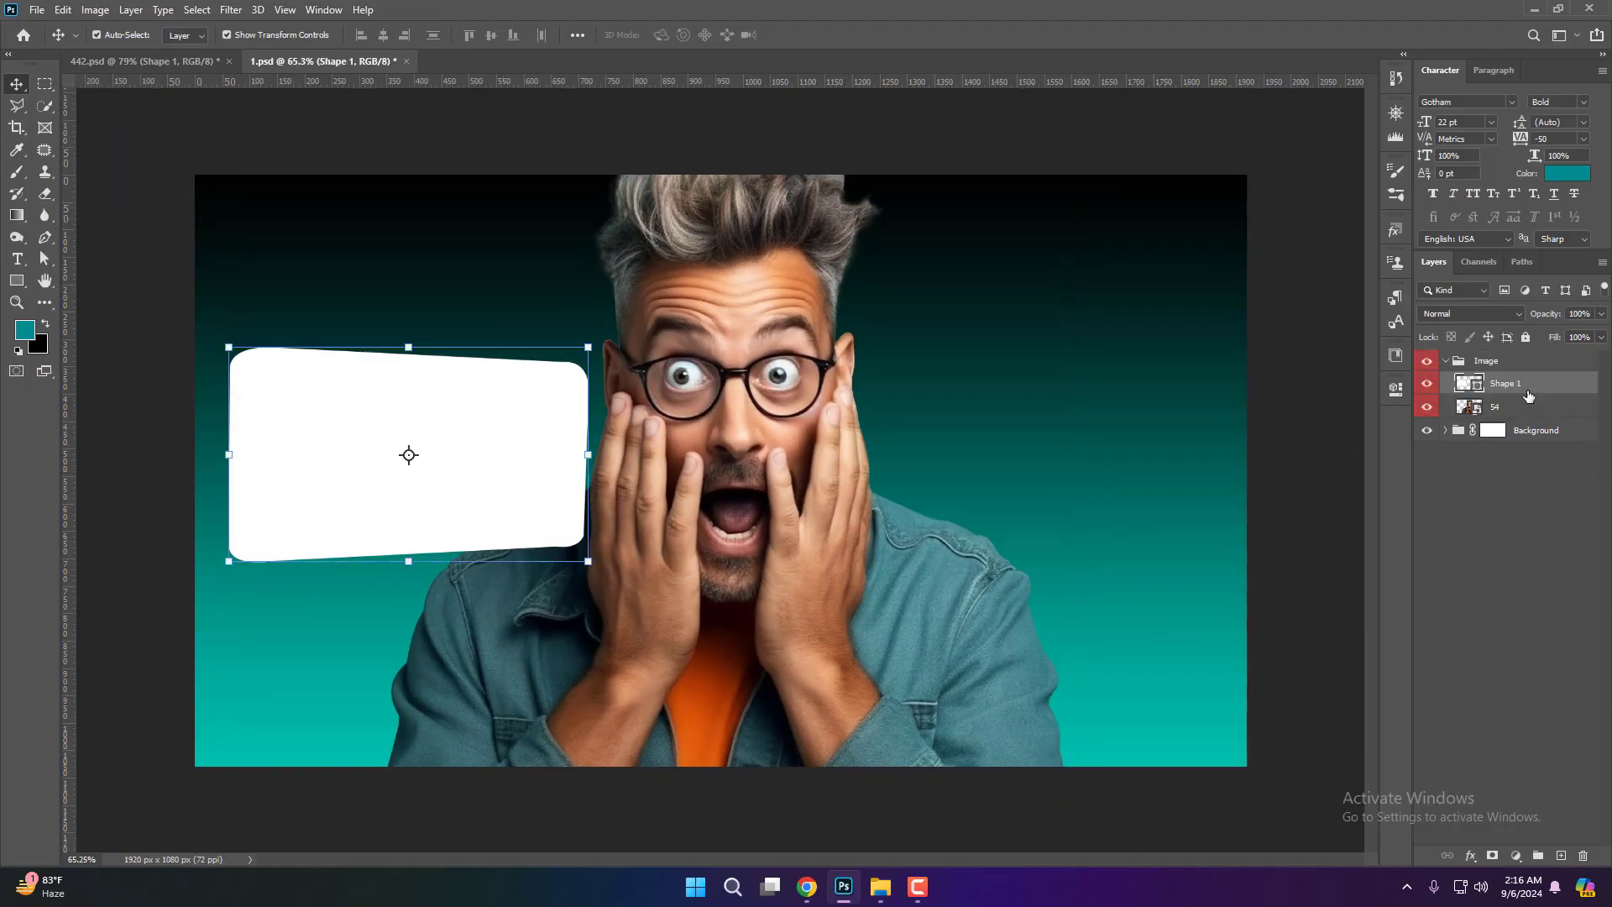
left_click_drag(1523, 390, 1523, 422)
left_click(1445, 360)
scroll(993, 544, "down", 1)
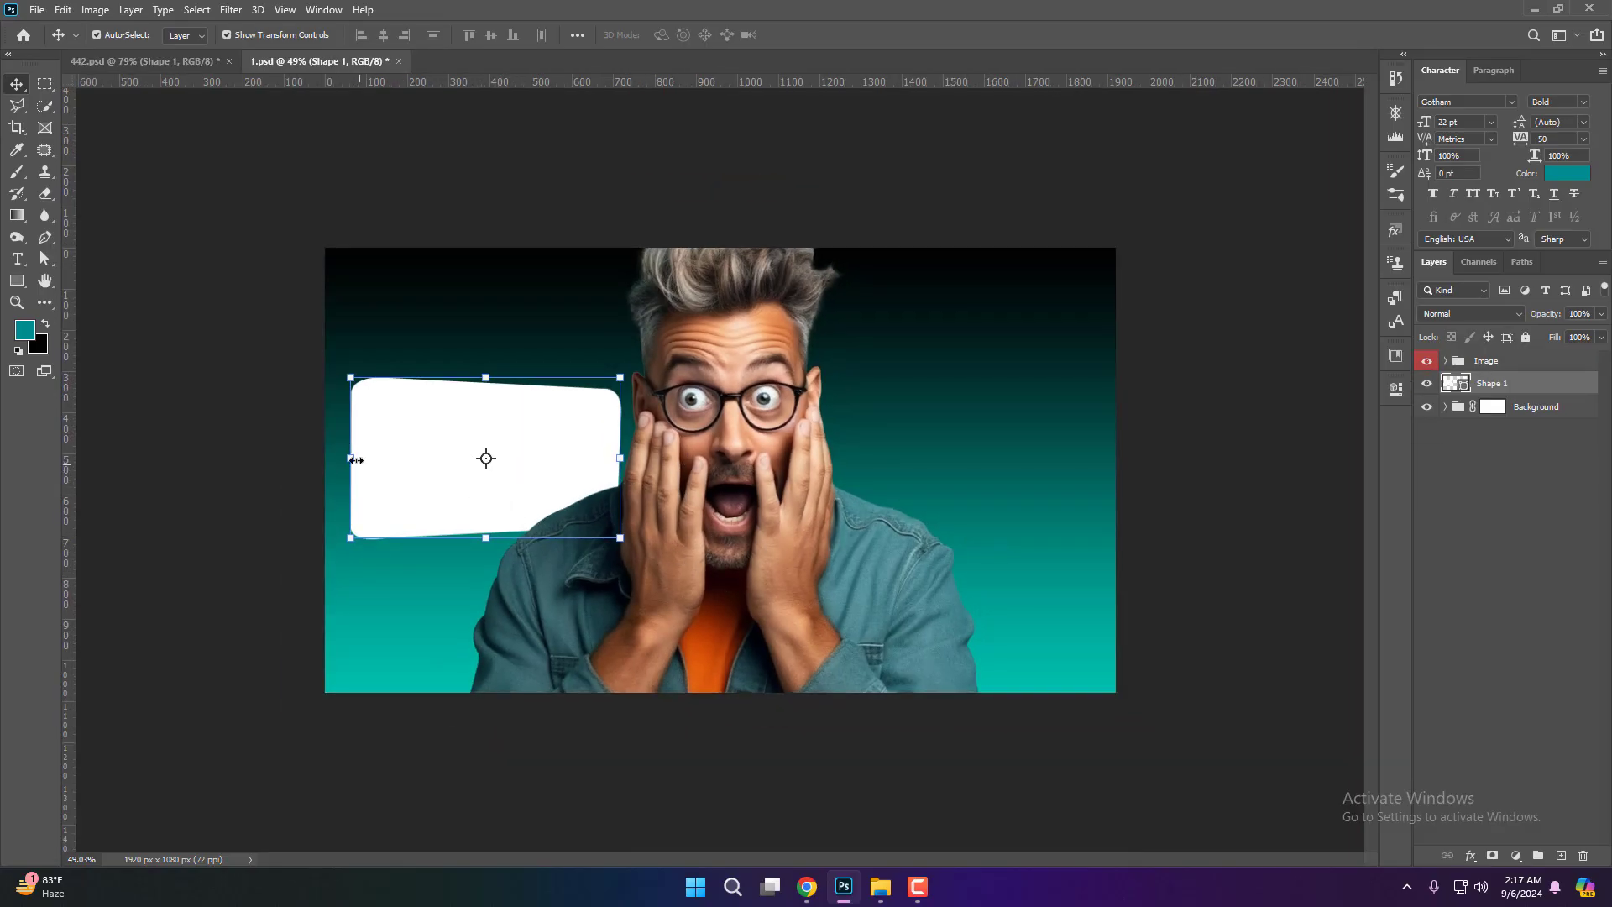
left_click_drag(574, 429, 576, 362)
scroll(561, 451, "up", 1)
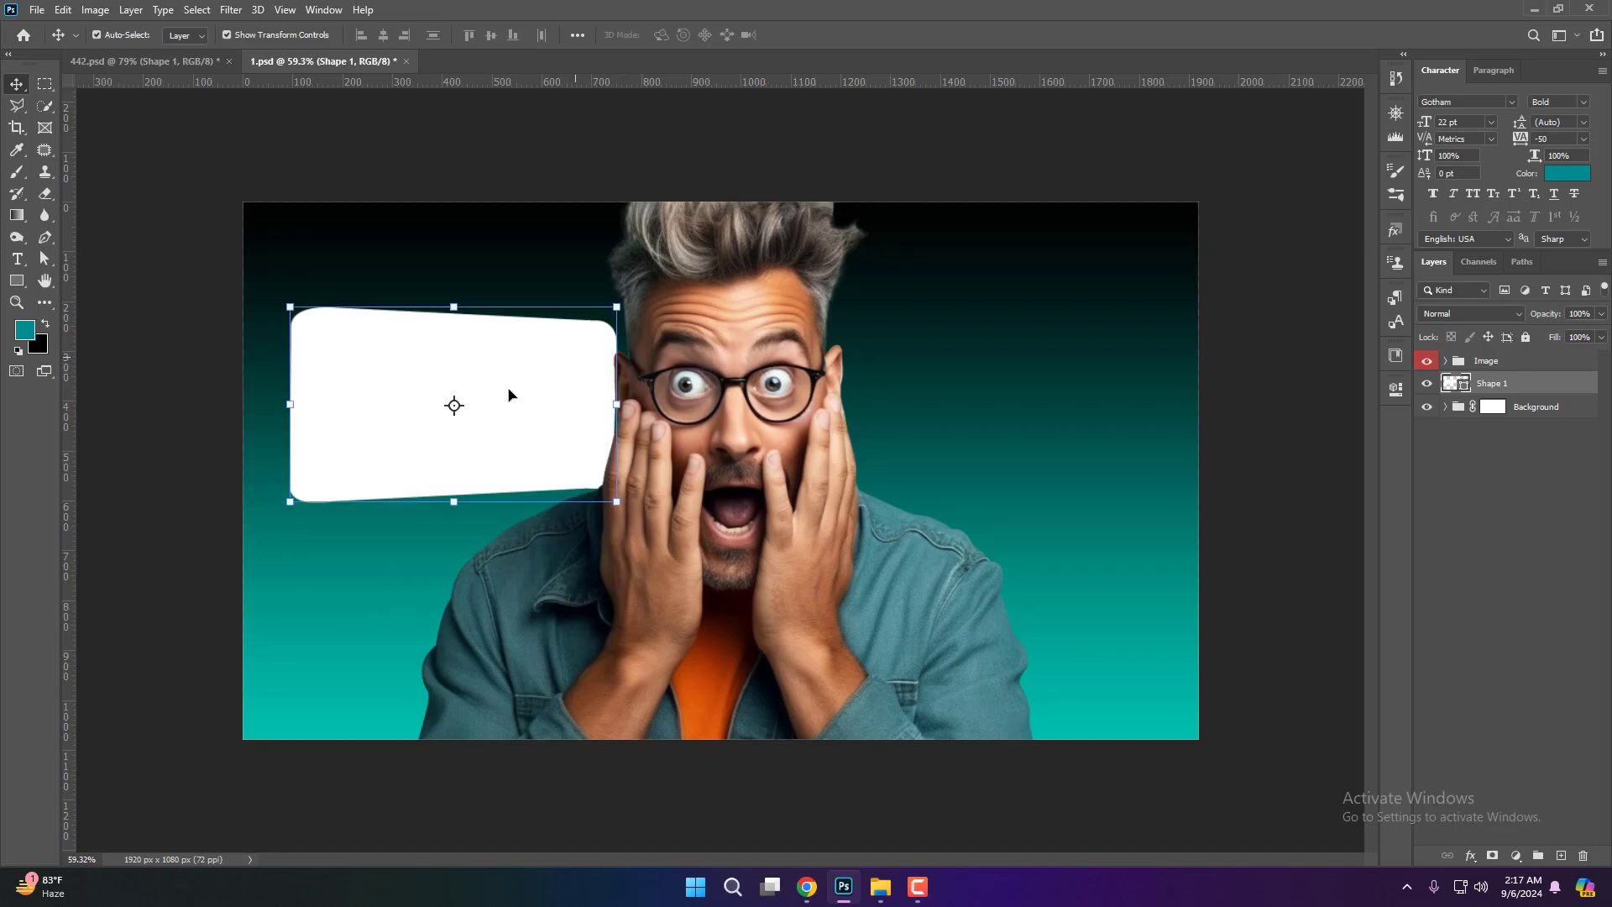
left_click_drag(474, 405, 476, 406)
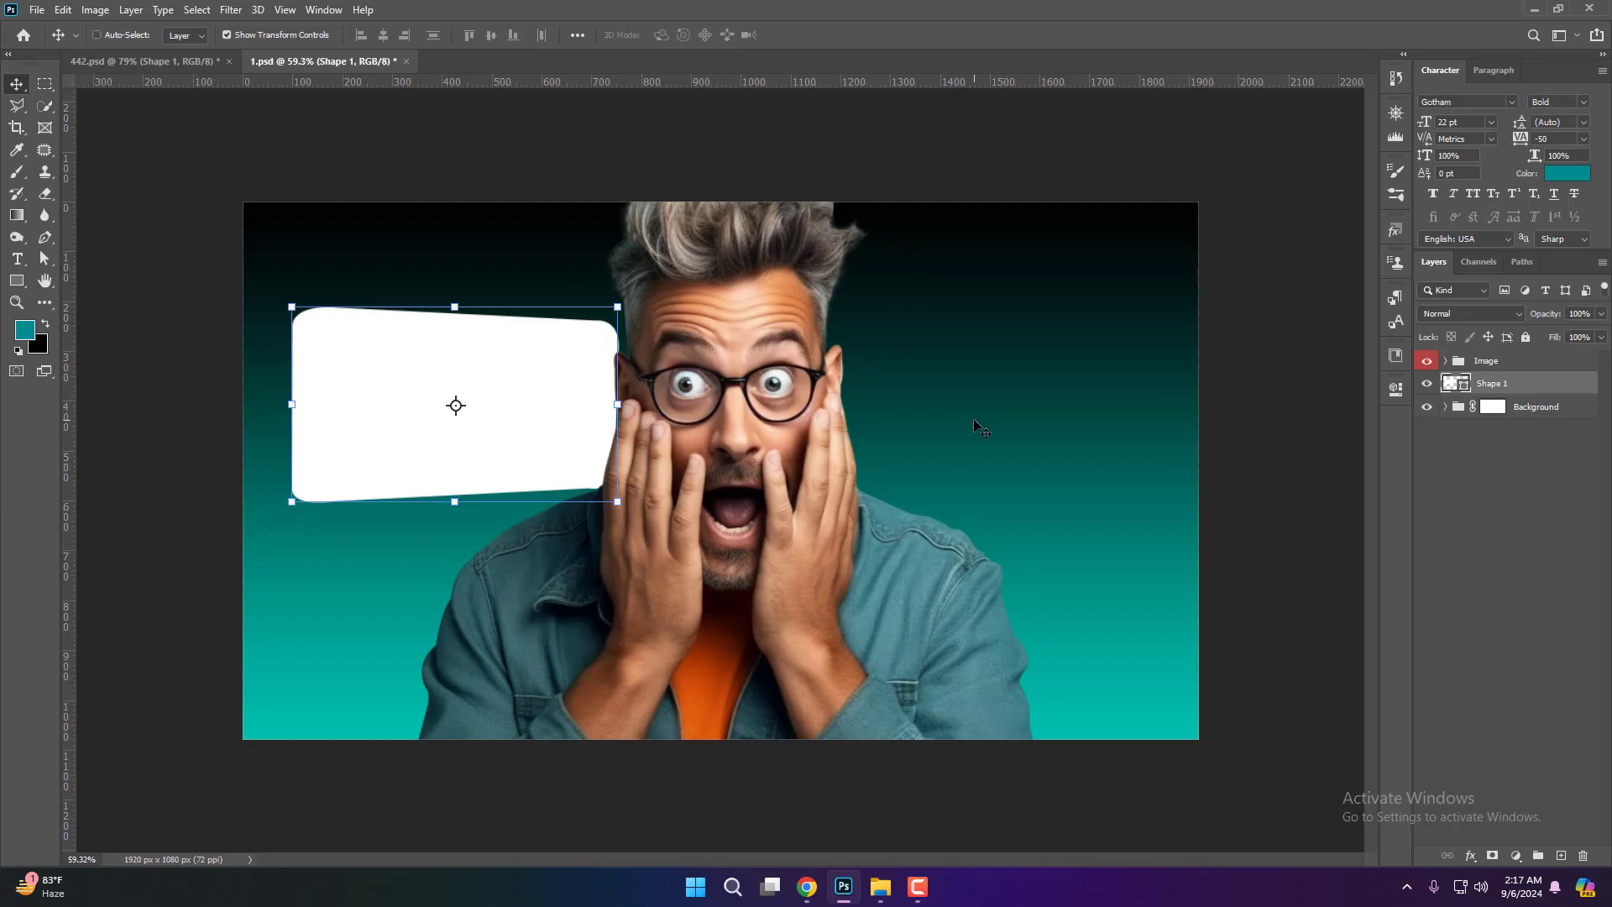
- Duplicate Shape 1 and scale the copy down to about 97%, keeping its edge nearest the man fixed
key("ctrl+j")
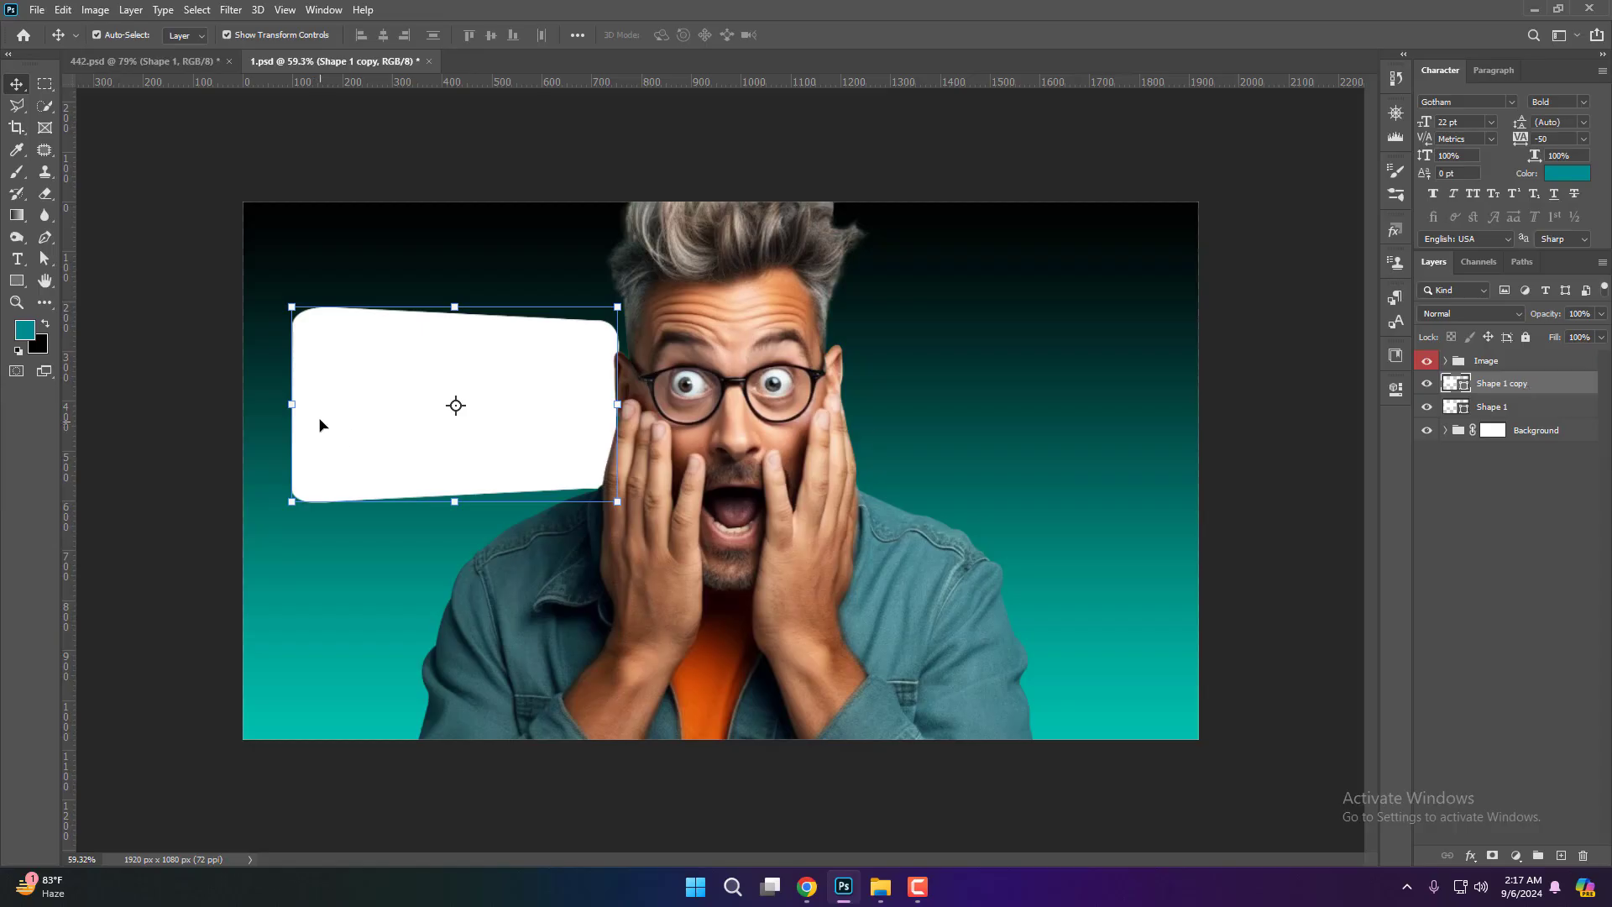
left_click_drag(289, 404, 304, 404)
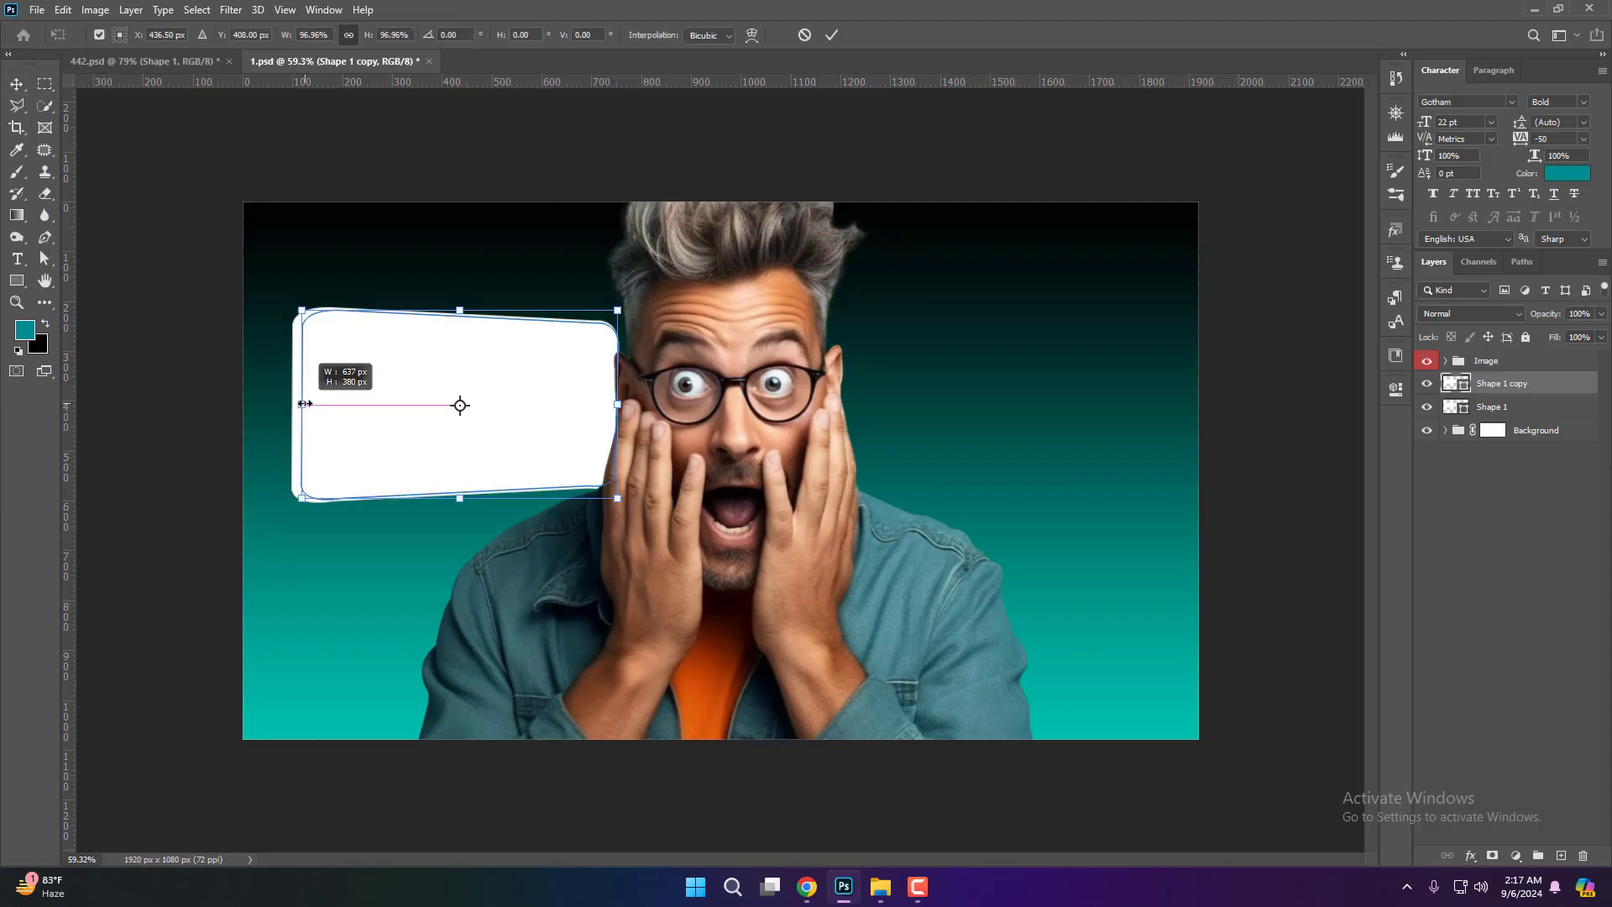
left_click(831, 35)
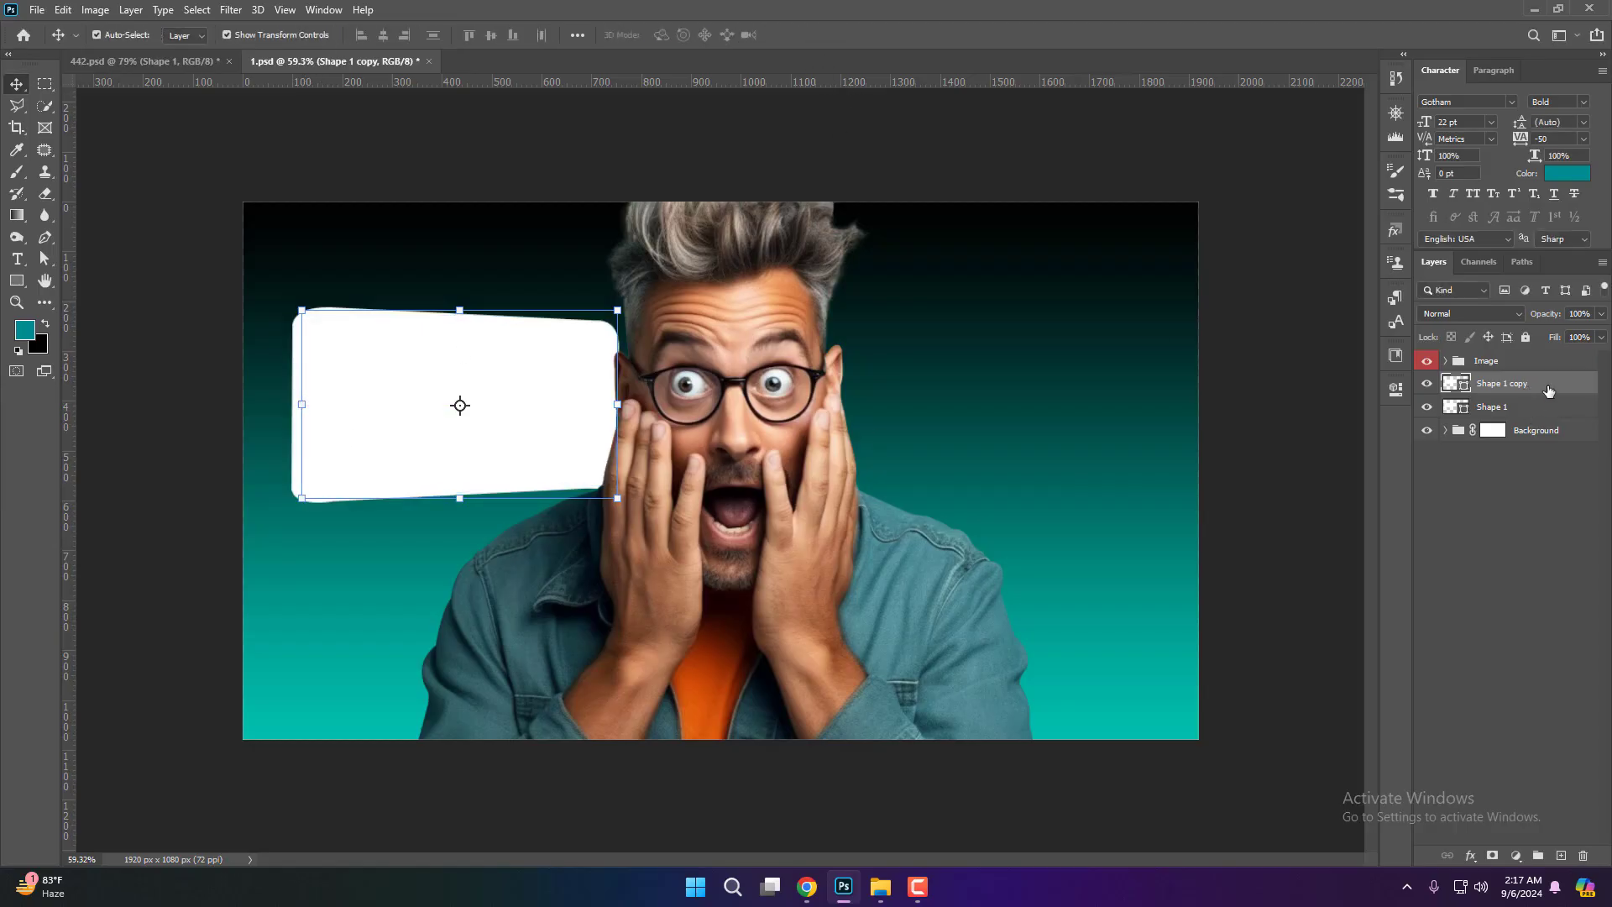
- Add a grey (a3a3a3) Multiply drop shadow to Shape 1 copy with 100% opacity, 13° angle, 17 px distance and 7 px size
left_click(932, 659)
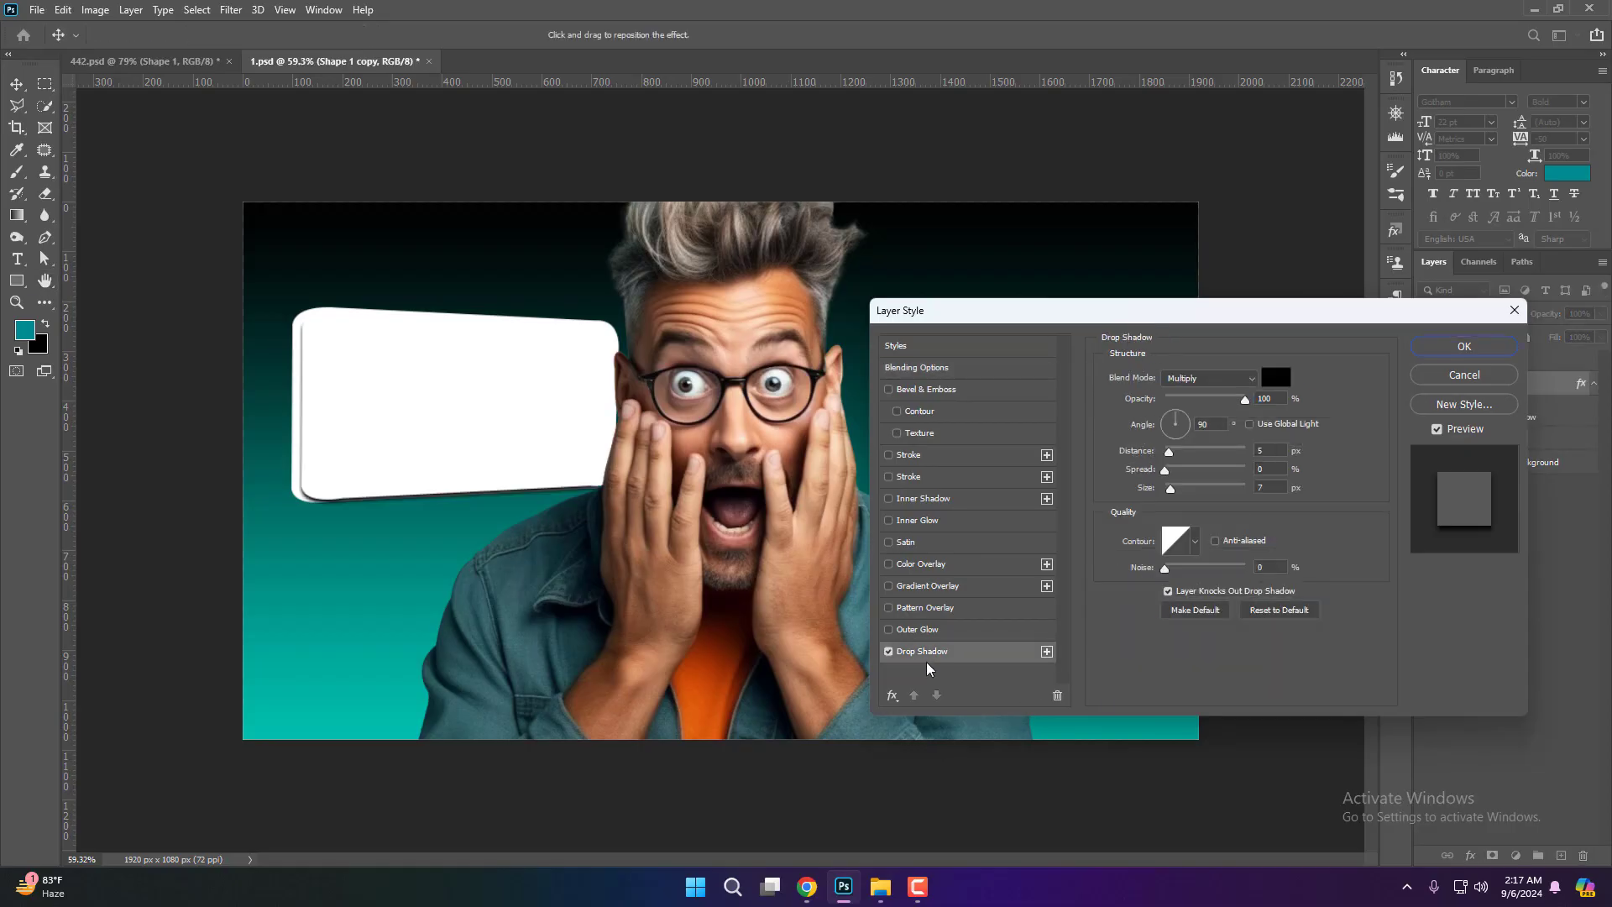
mouse_move(392, 414)
left_mouse_down()
mouse_move(379, 388)
mouse_move(385, 417)
left_mouse_up()
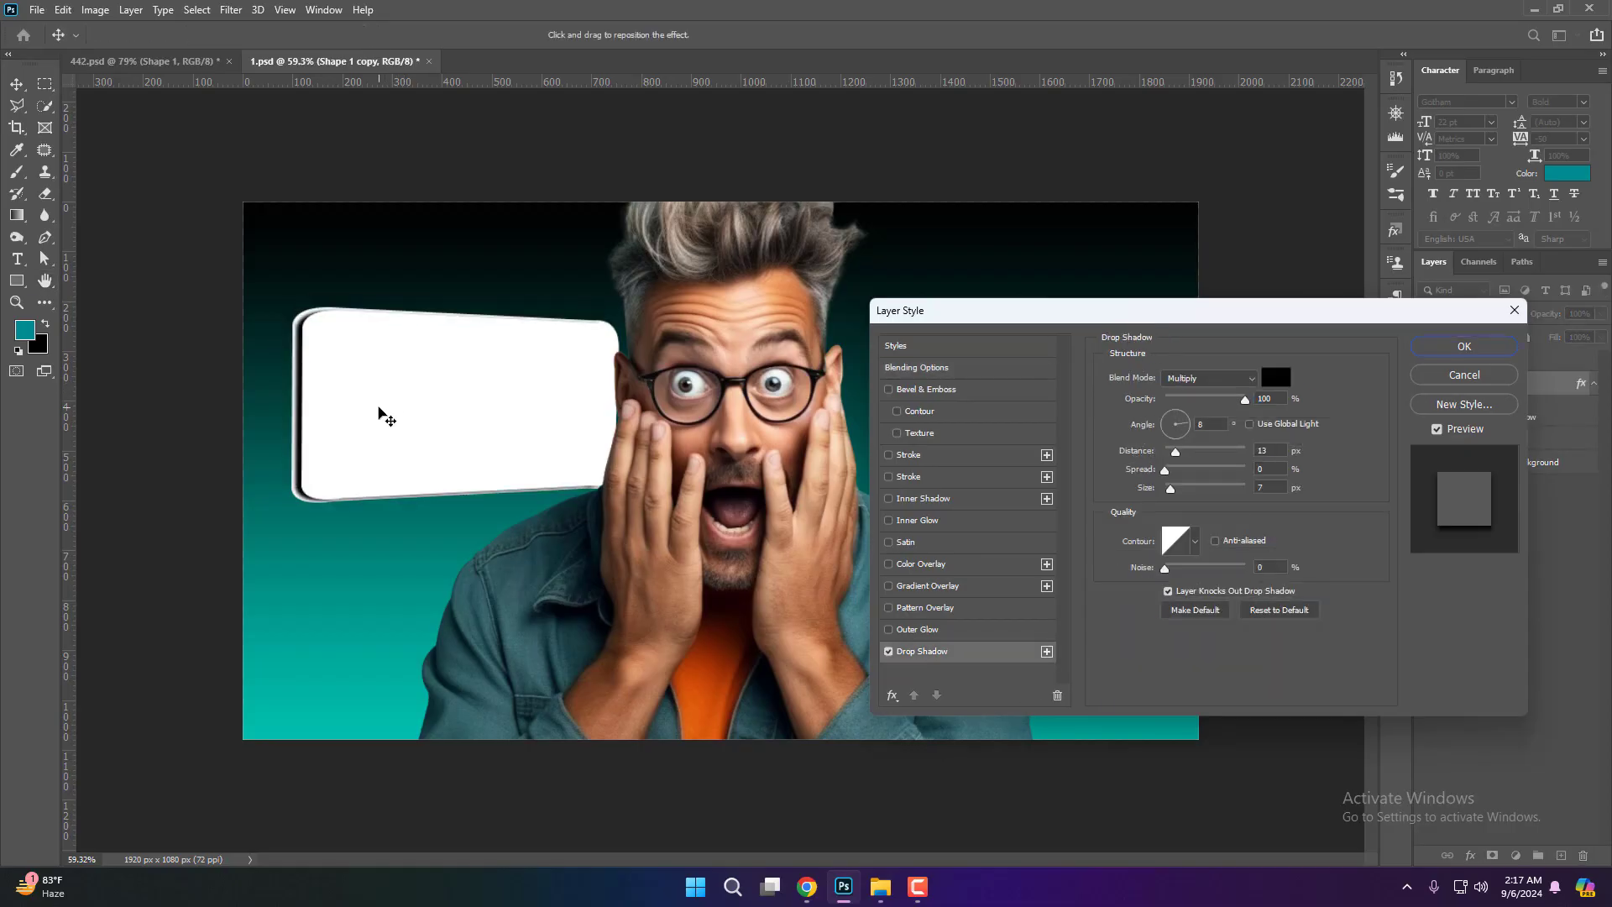
left_click(1275, 376)
left_click(1168, 592)
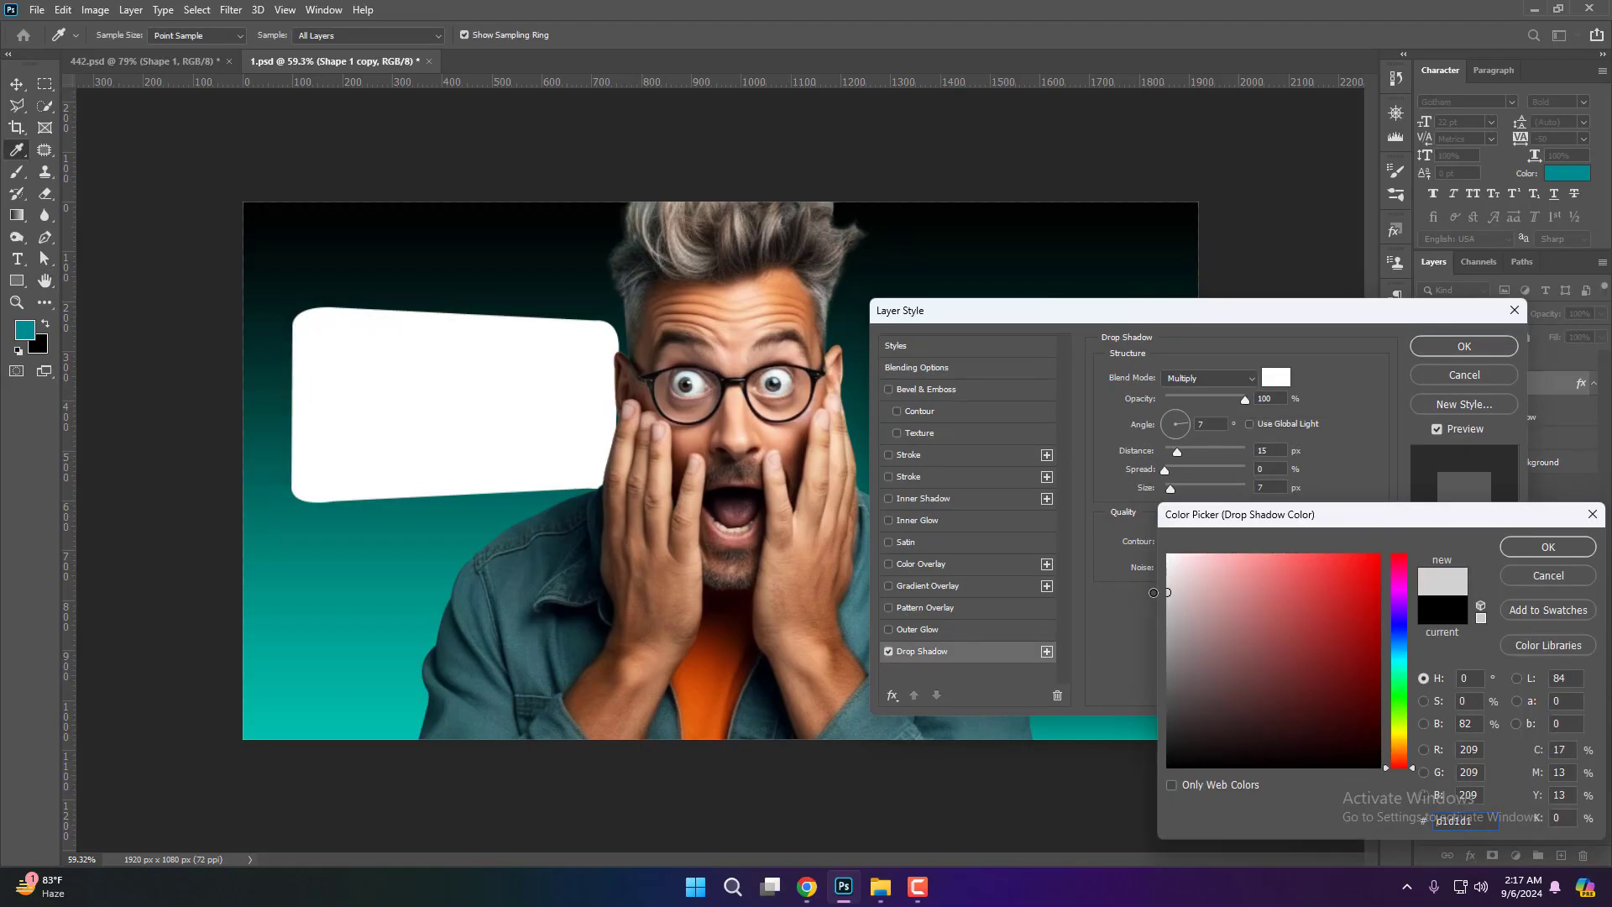
left_click_drag(1168, 597, 1168, 630)
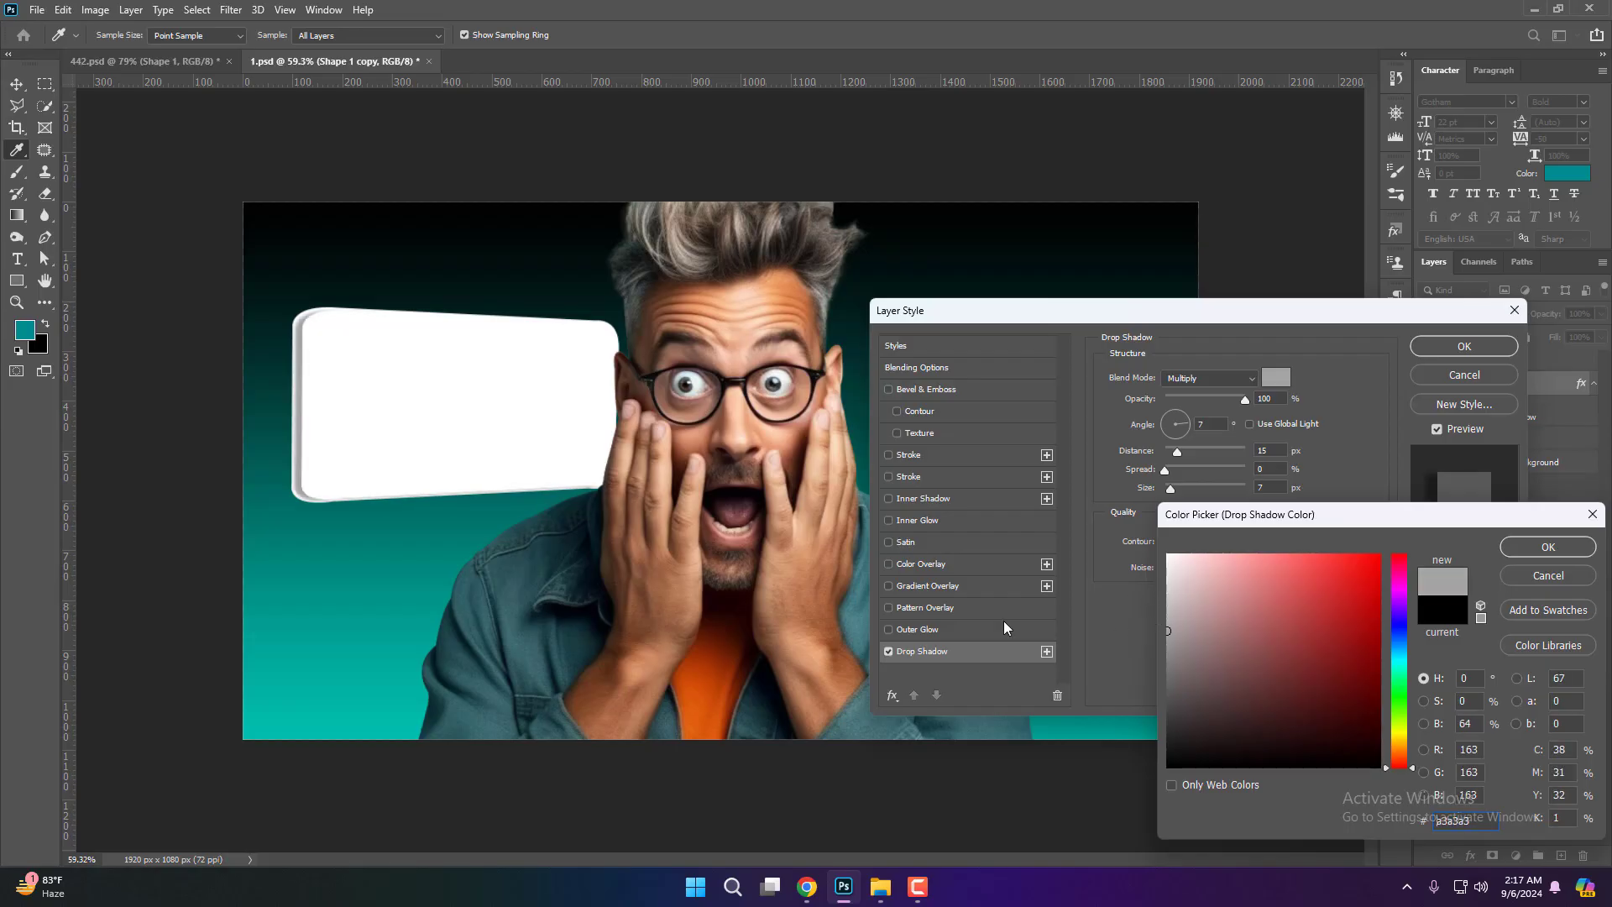
left_click(1504, 545)
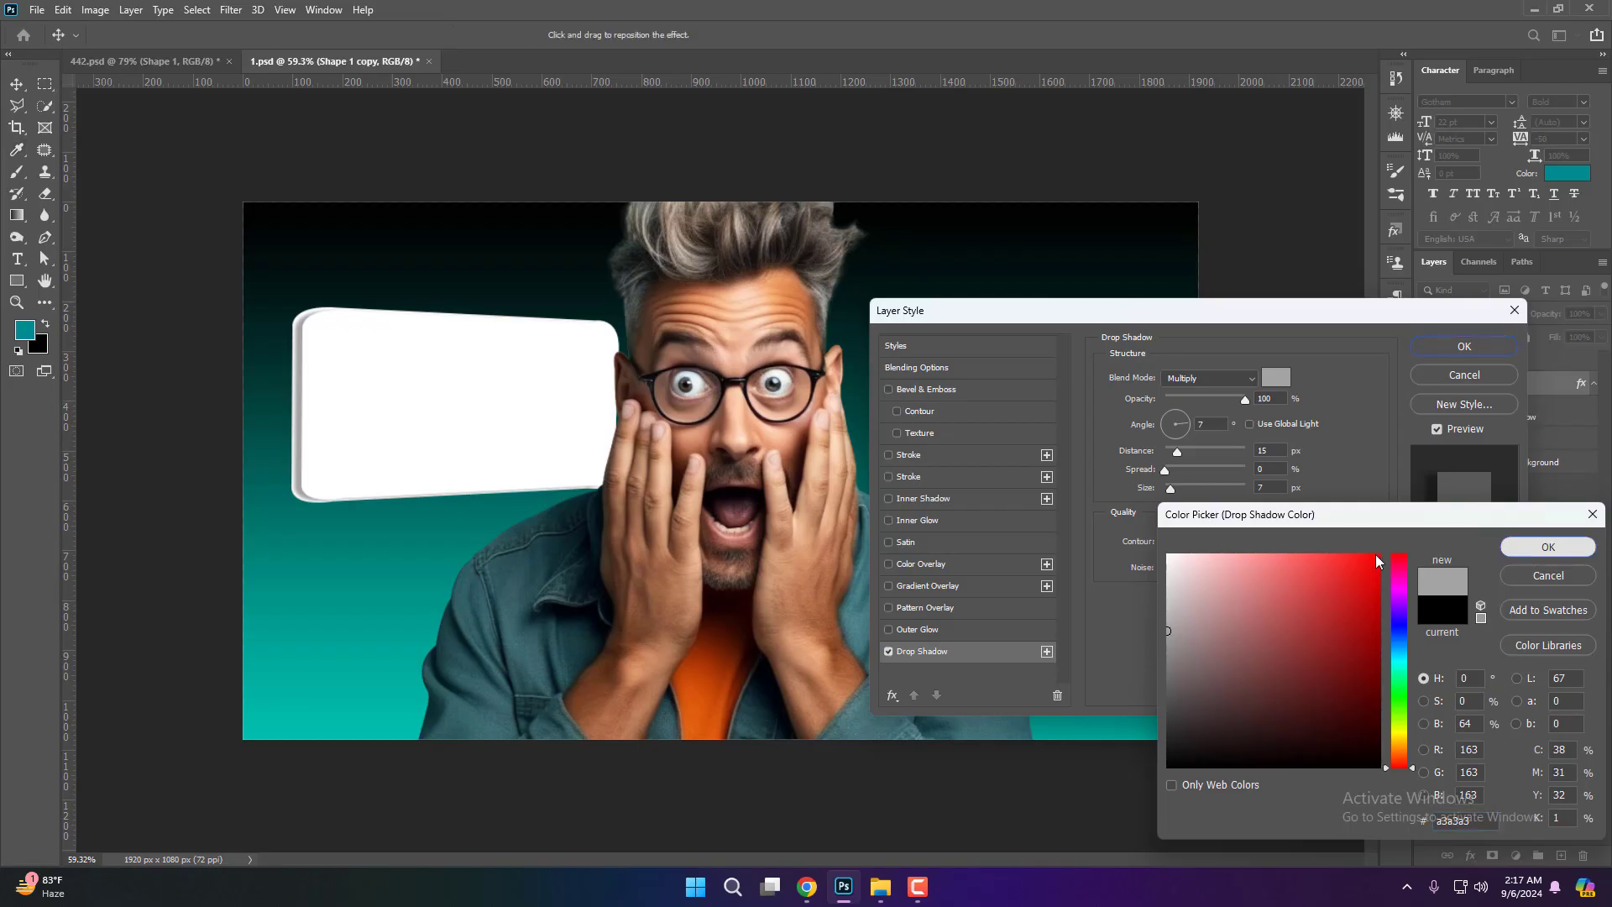
left_click_drag(353, 411, 359, 413)
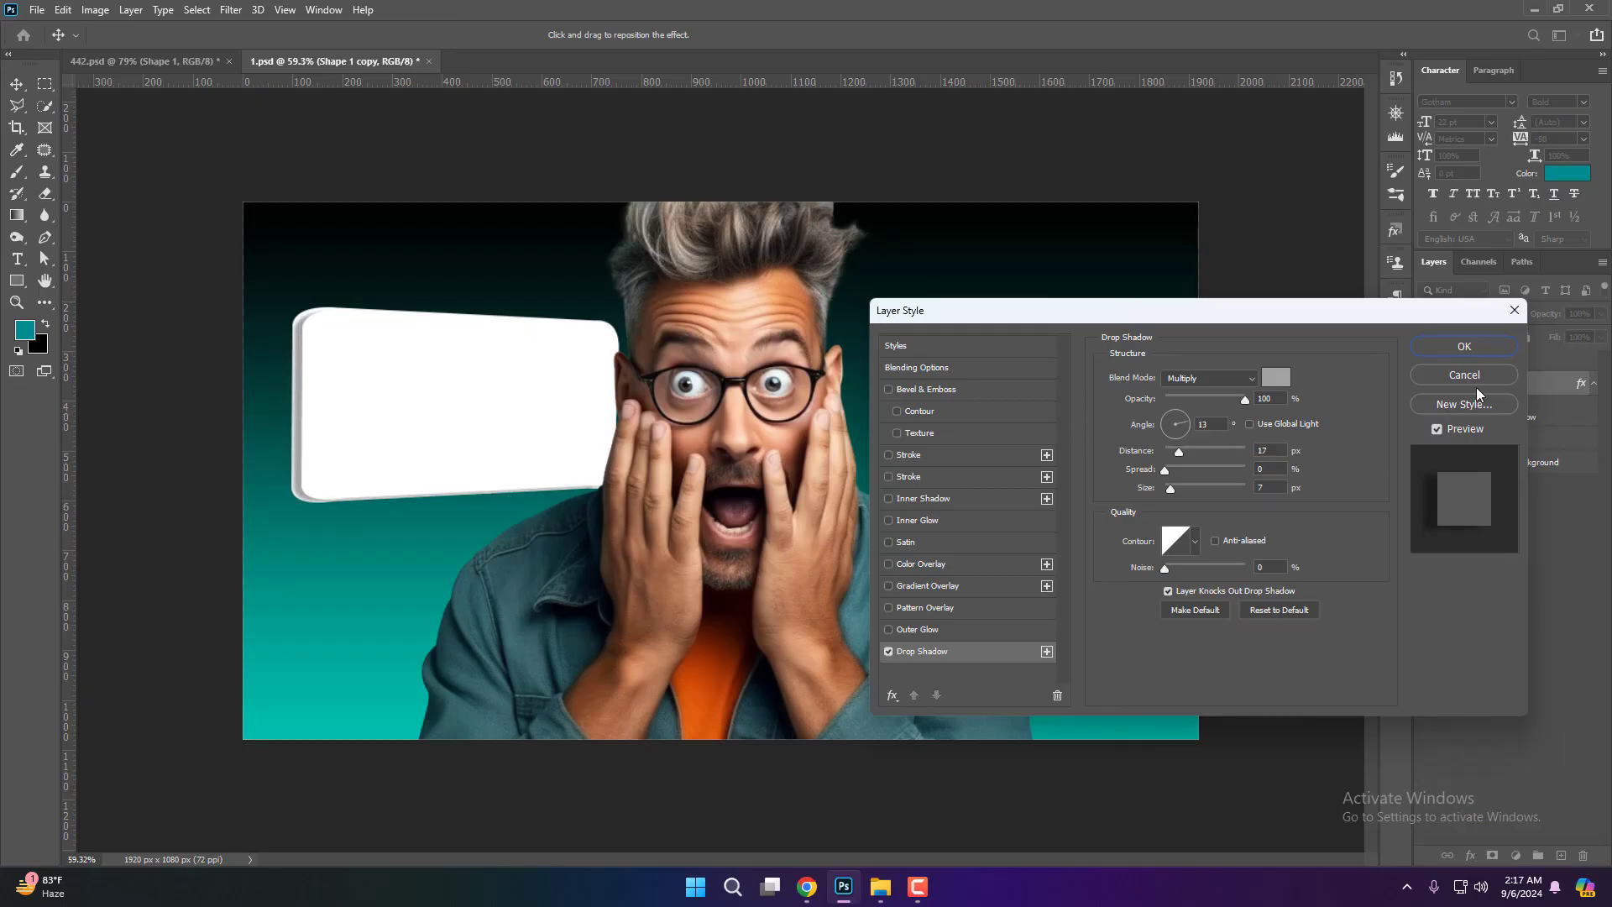
left_click(1464, 347)
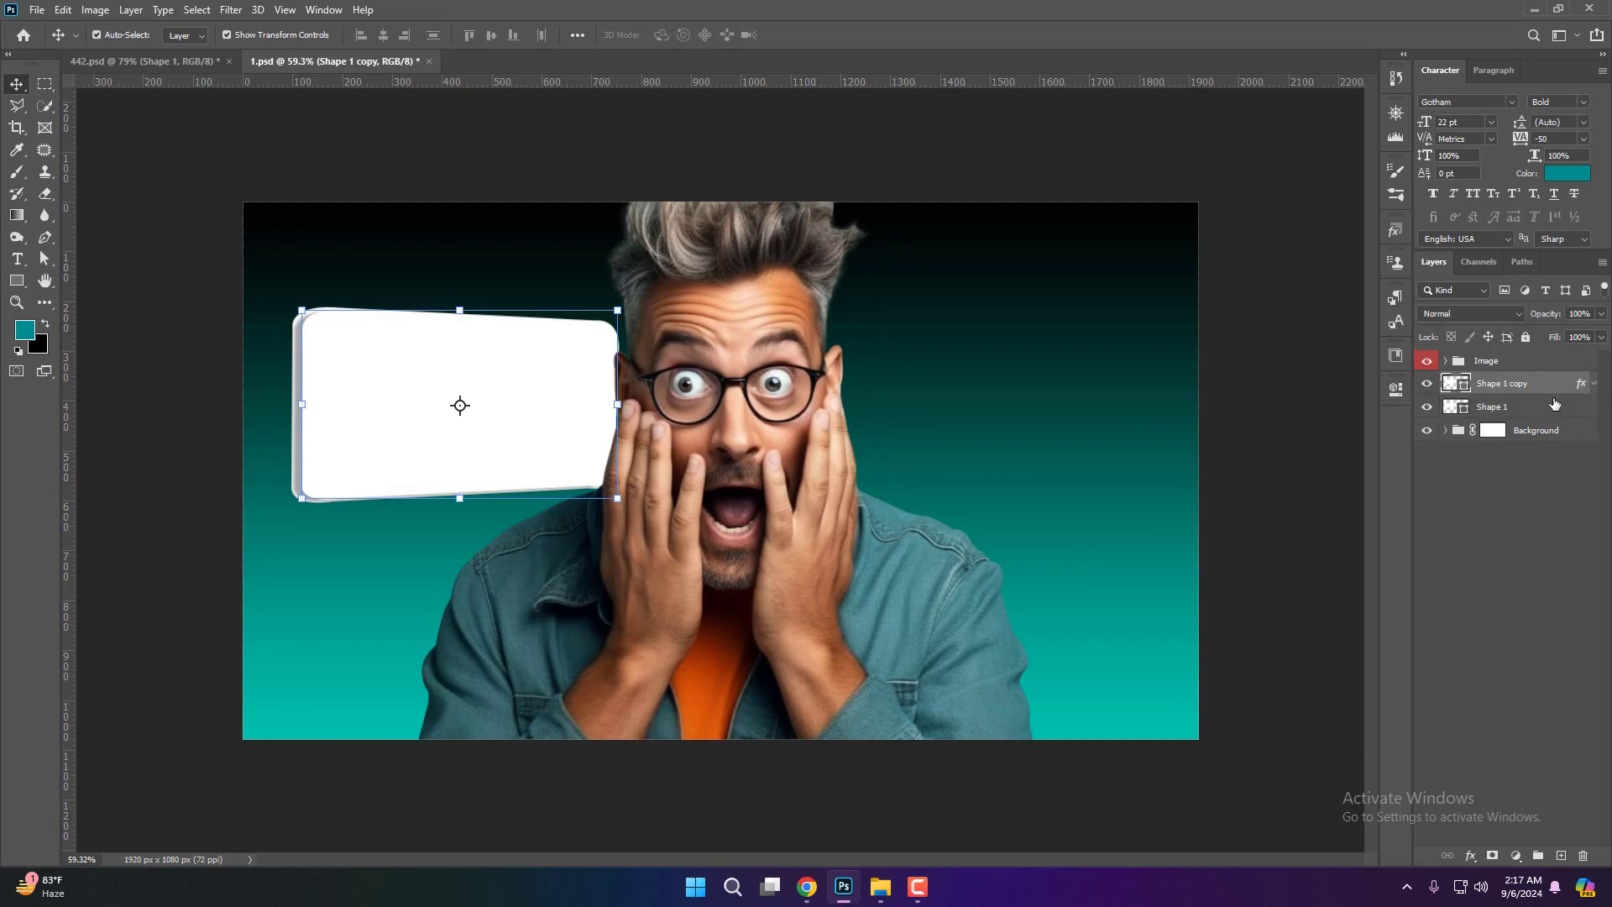
- Group Shape 1 and its copy under the name Boxx, and clear the group's red colour label
left_click(1528, 412, "shift")
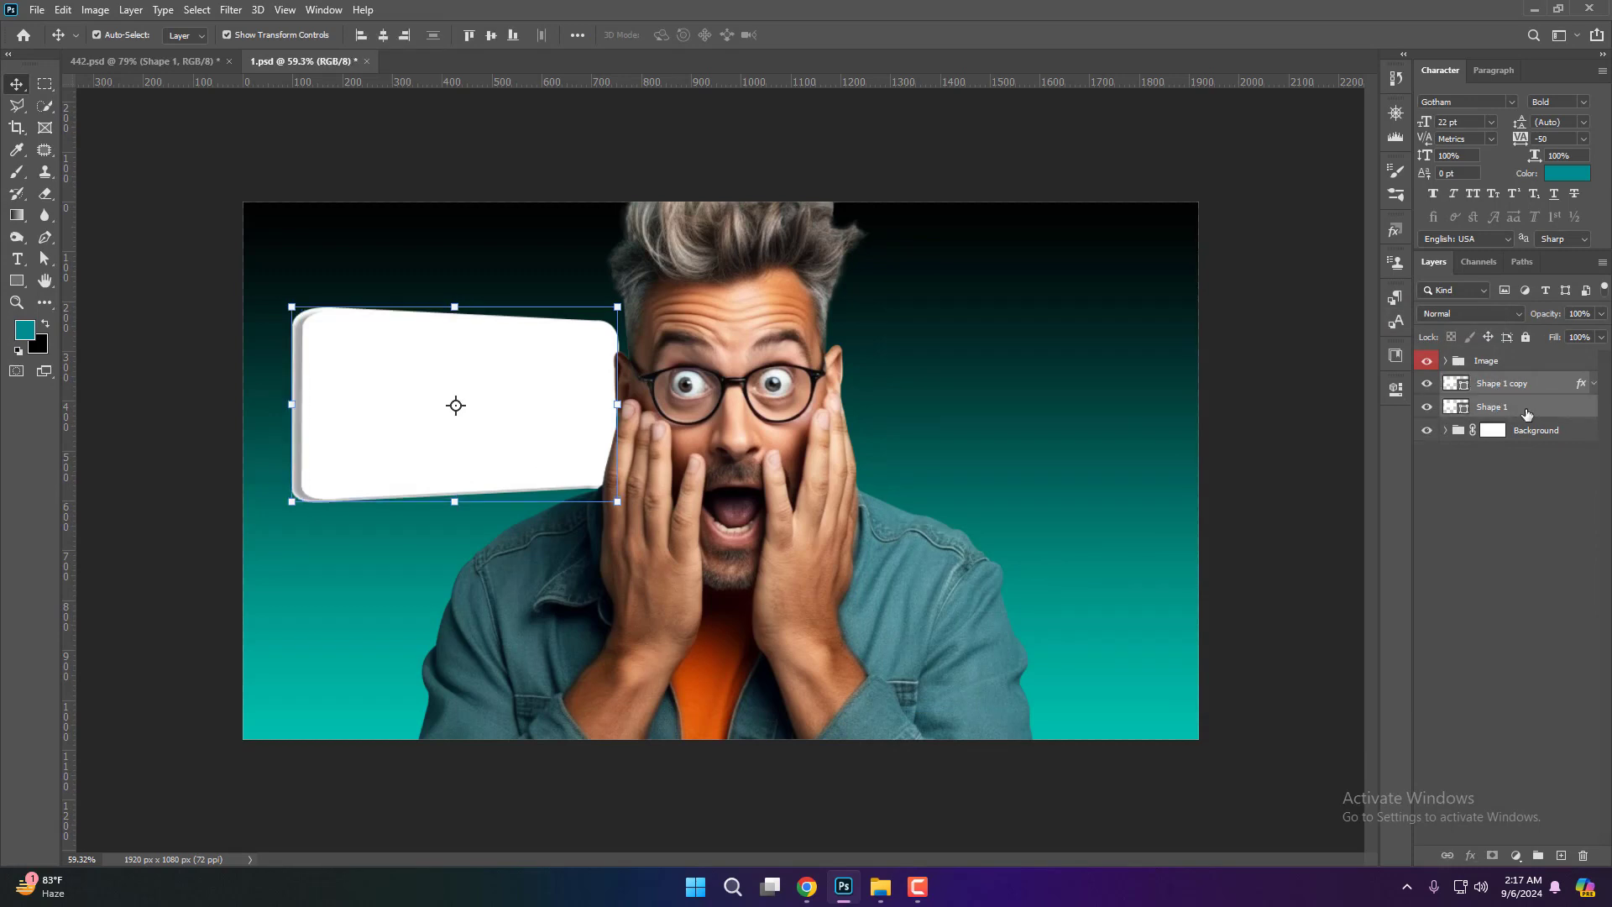
key("ctrl+g")
double_click(1492, 383)
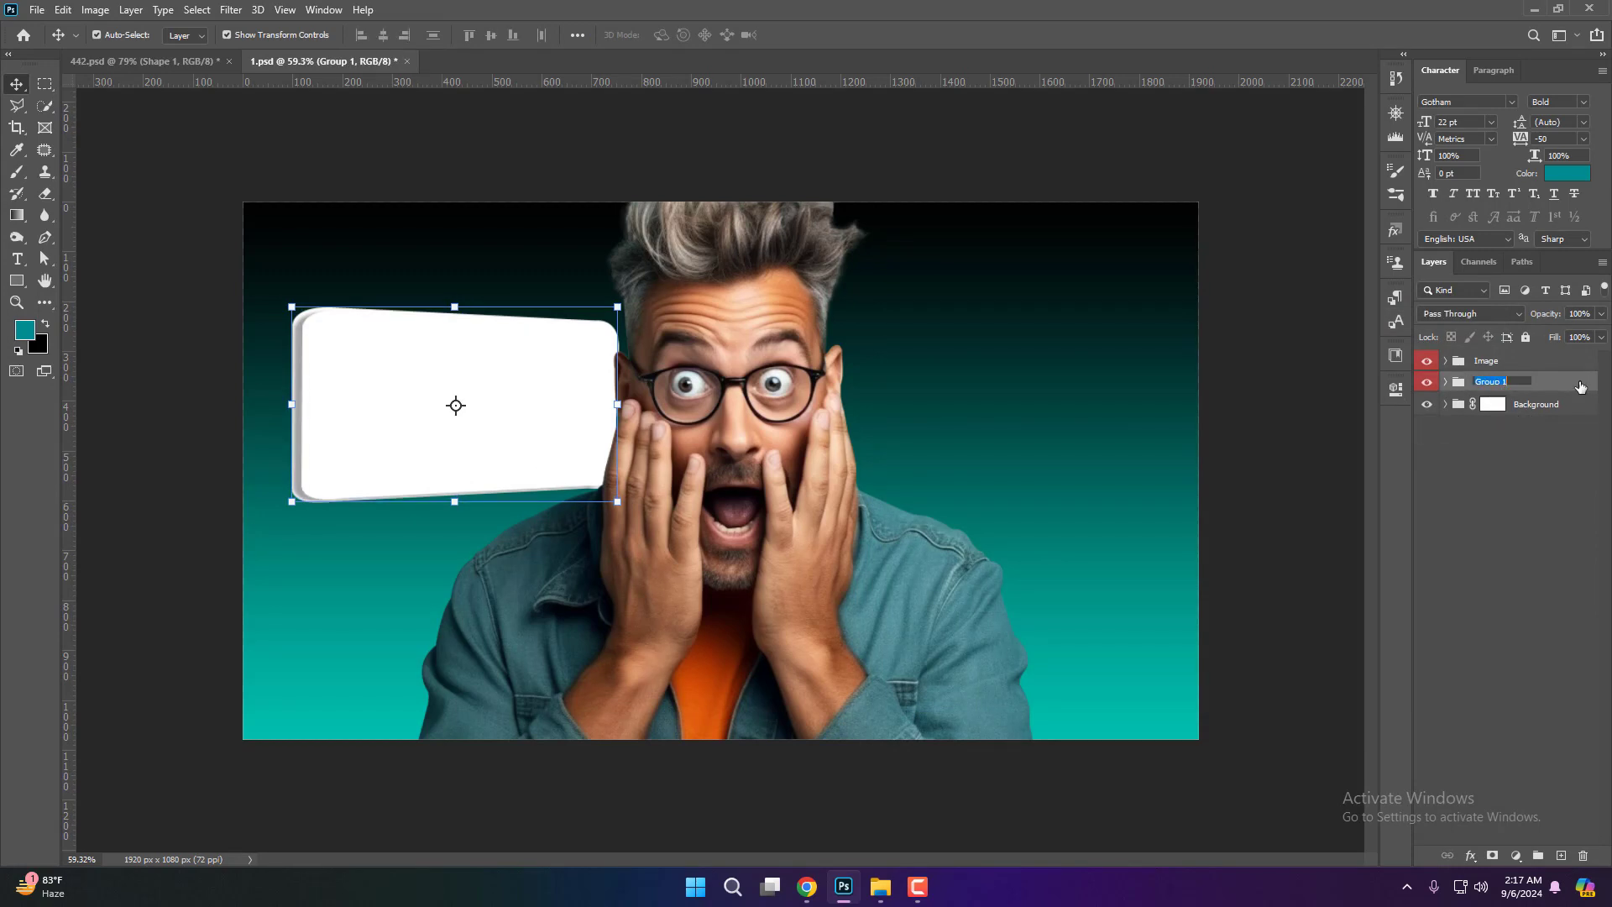
key("BackSpace")
key("Return")
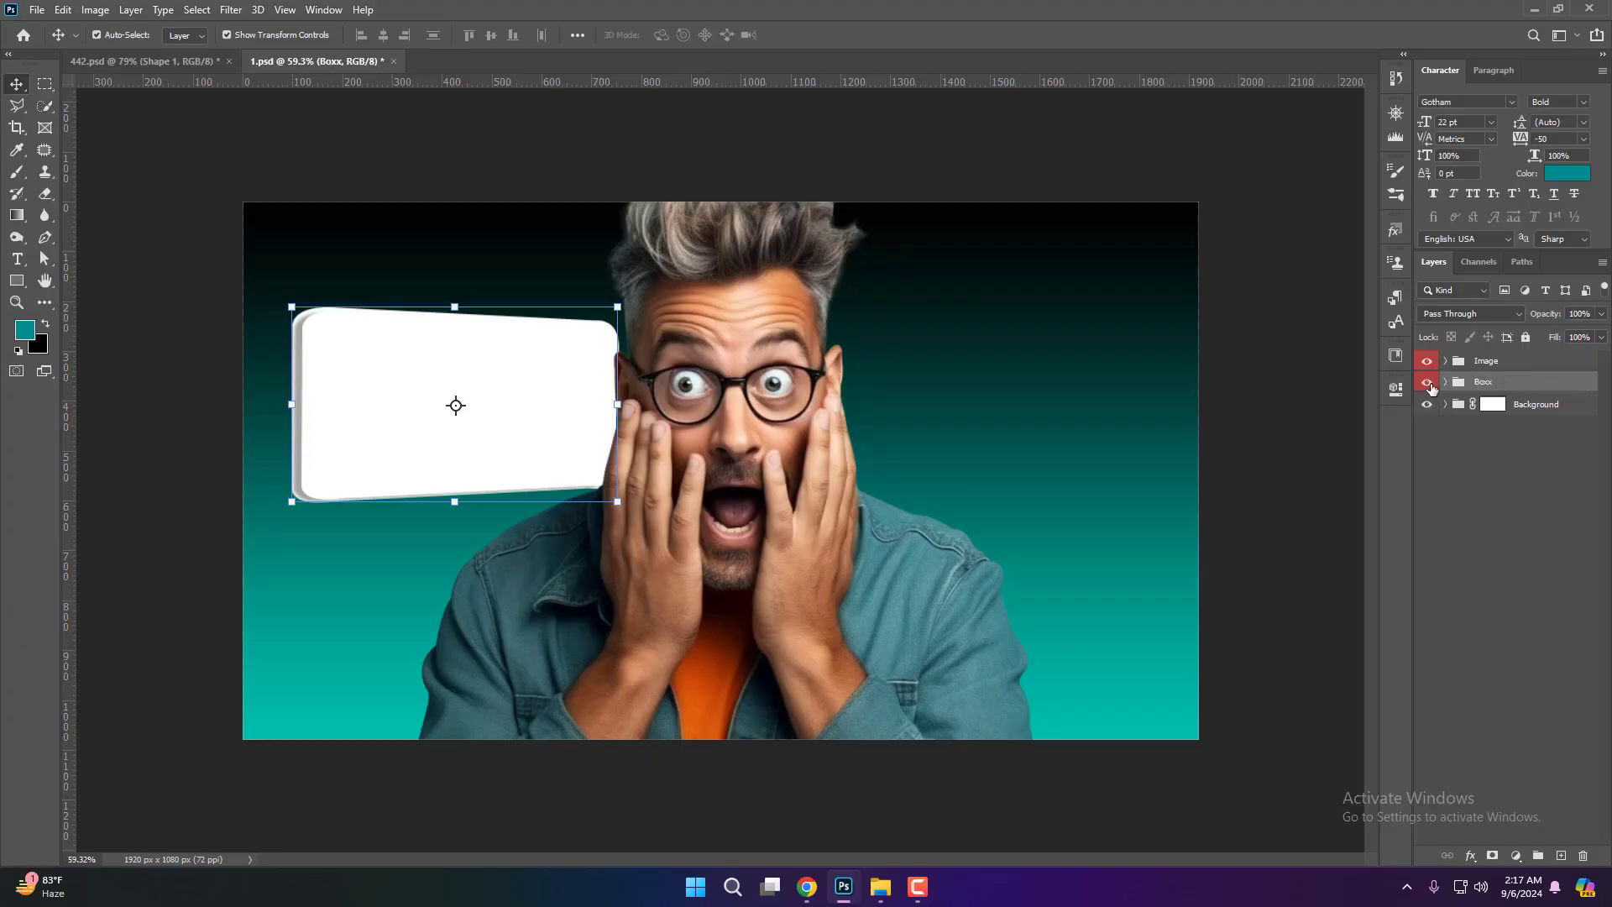
right_click(1427, 383)
left_click(1468, 436)
- Copy the +2560 text from 442.psd onto the white box, directly above Shape 1 copy in the Boxx group
left_click(1445, 382)
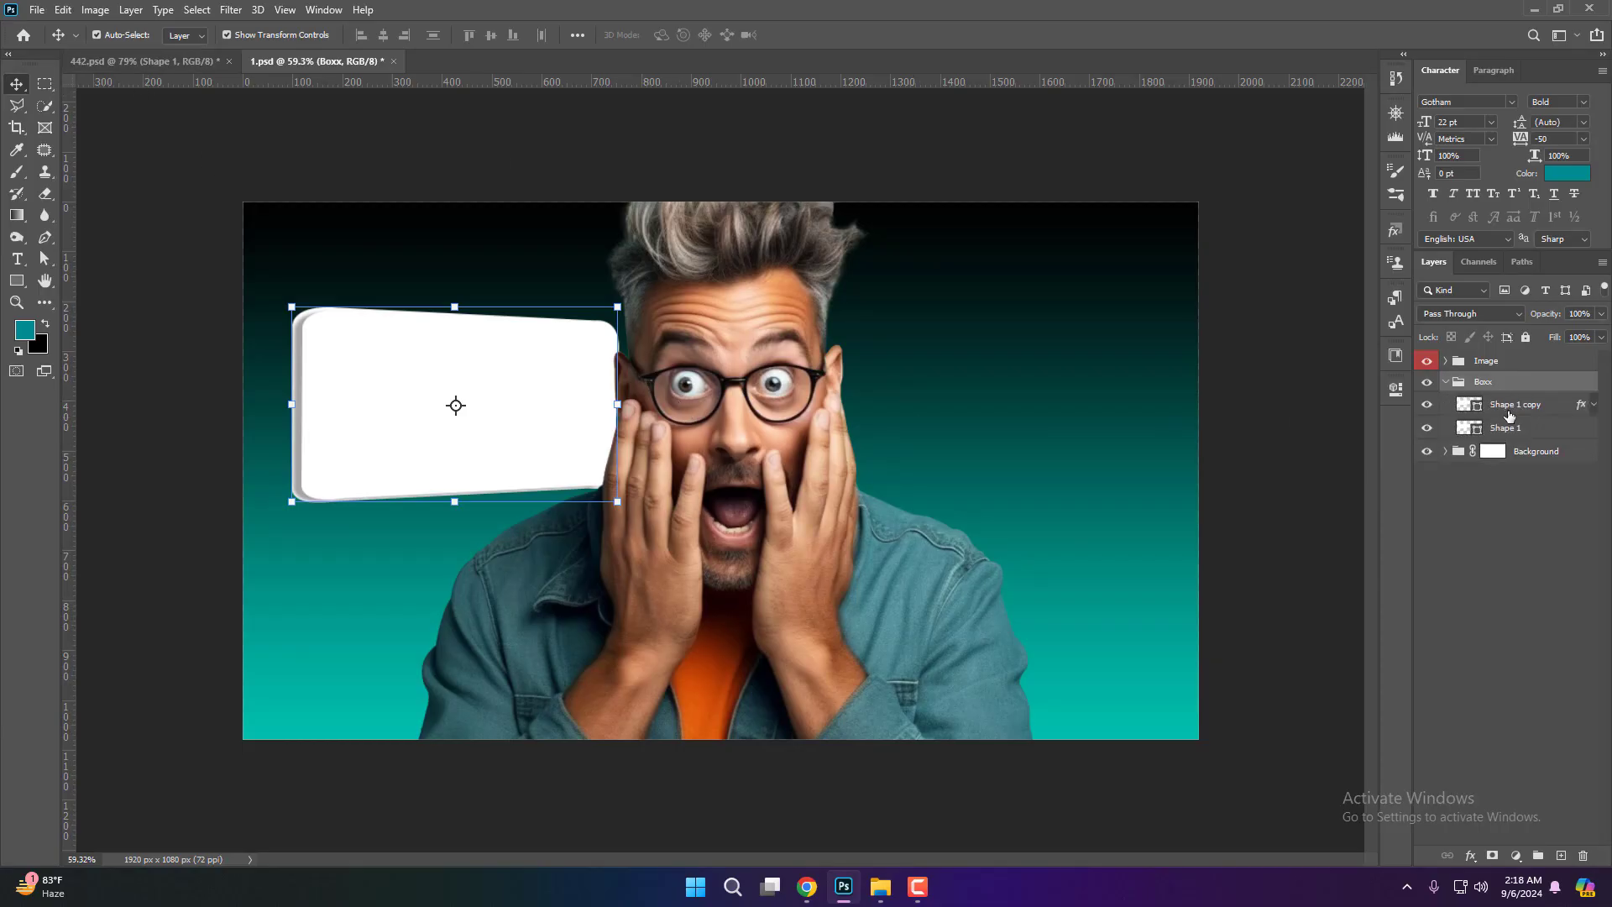
left_click(1509, 411)
left_click(126, 61)
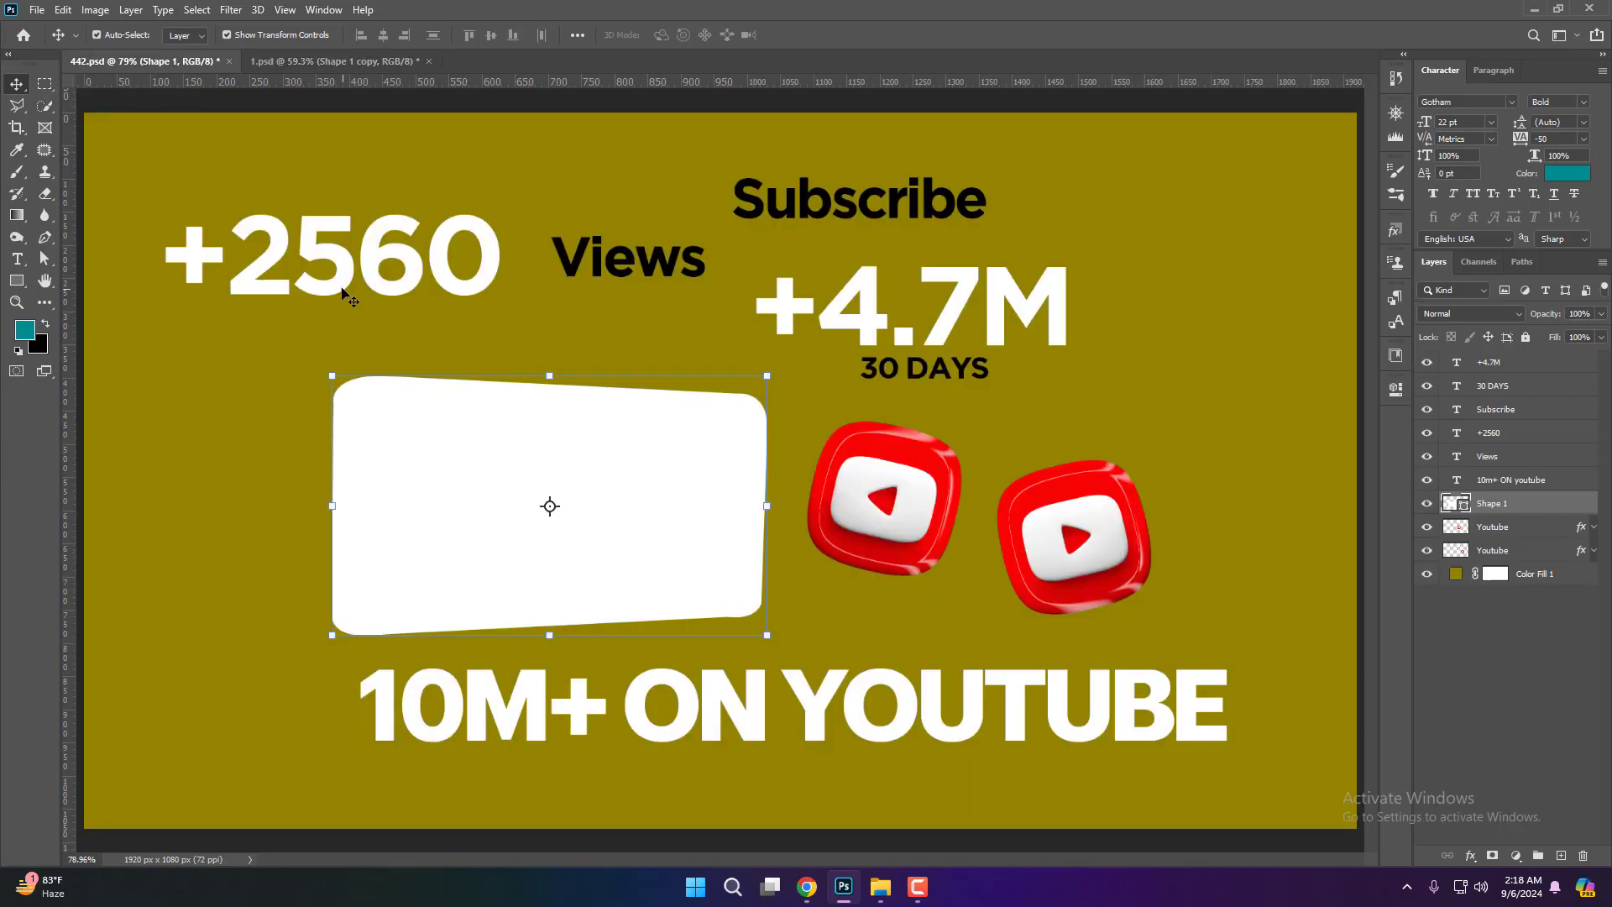
left_click(369, 267)
left_click_drag(374, 265, 460, 433)
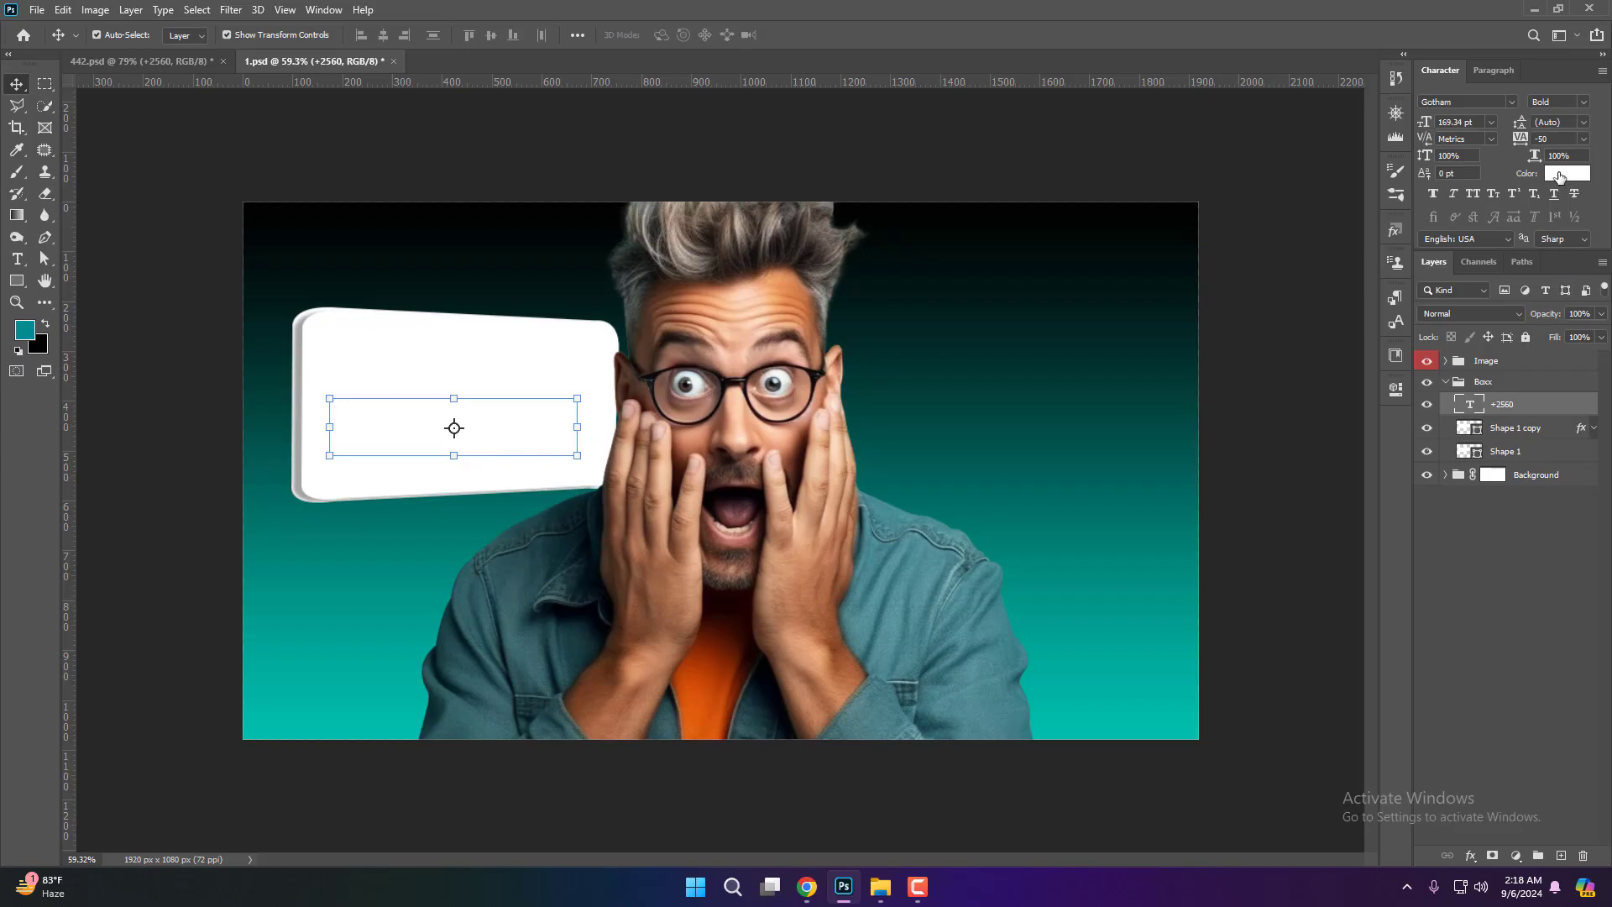
- Recolour the +2560 text to ff0000 and shift it slightly down and to the right on the white box
left_click(1559, 173)
type("ff0000")
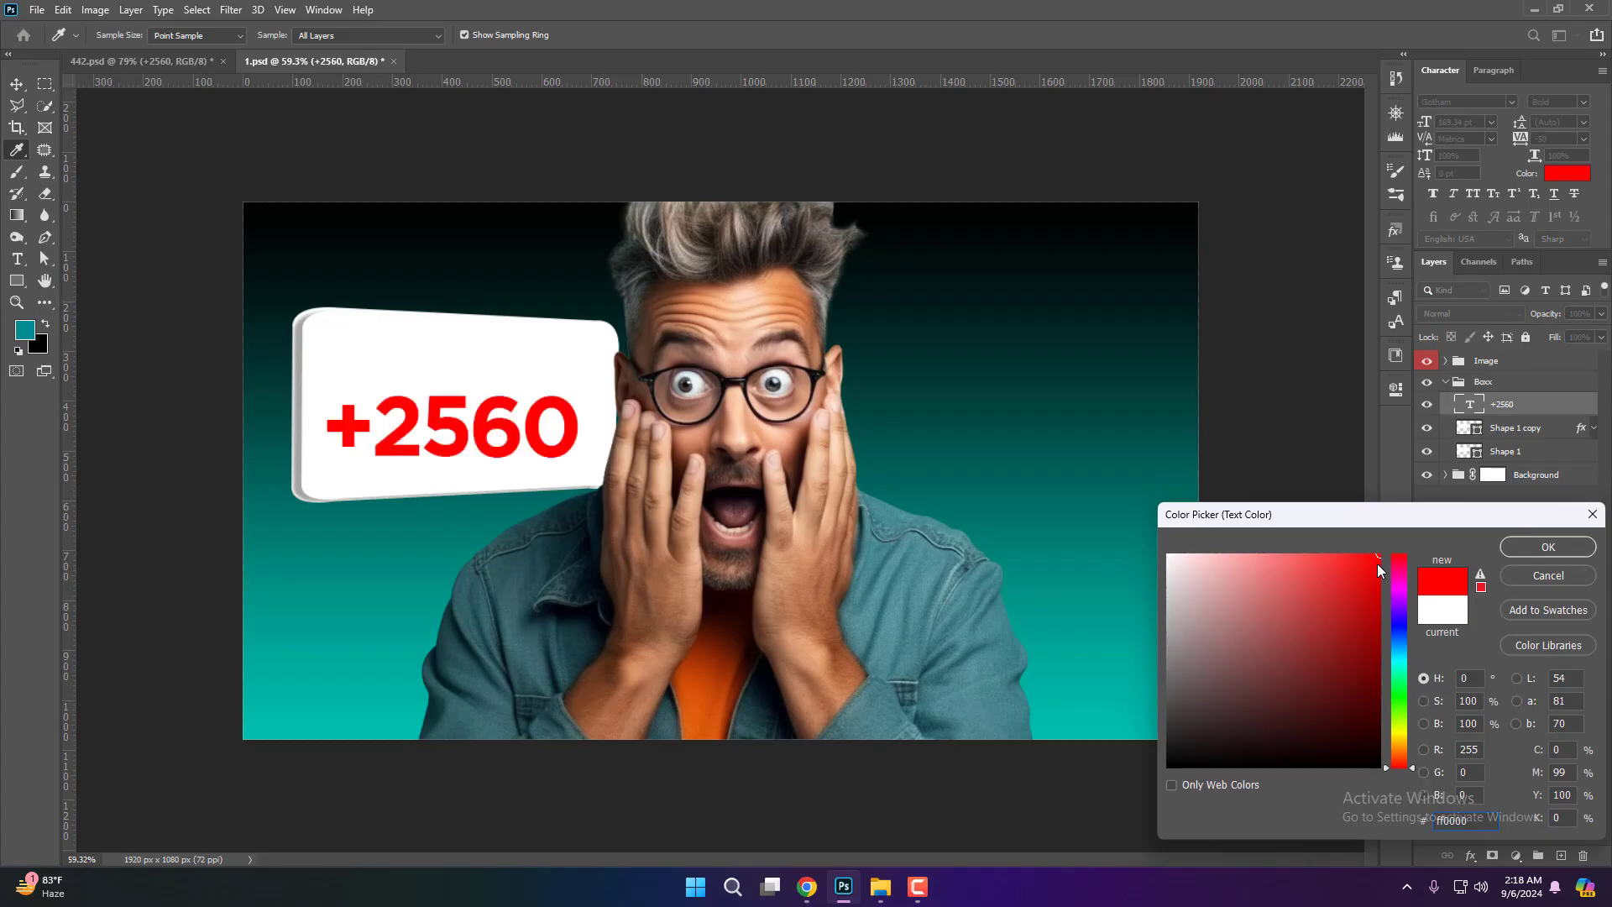
left_click(1545, 547)
mouse_move(515, 441)
left_mouse_down()
mouse_move(537, 444)
mouse_move(523, 445)
left_mouse_up()
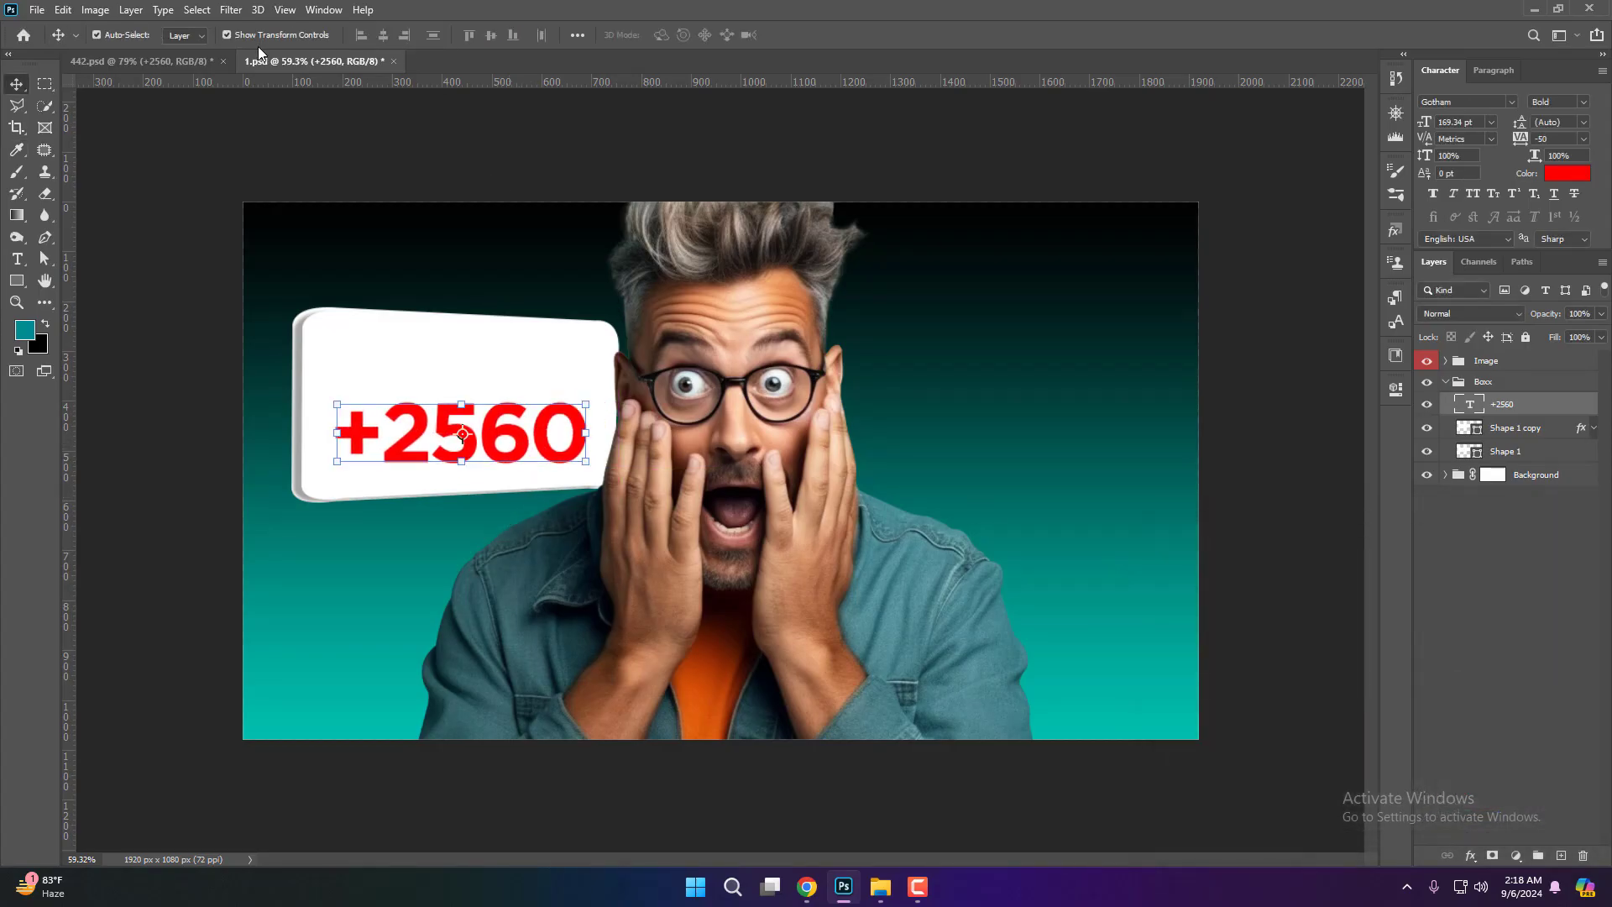
- Copy the Views text from 442.psd into 1.psd, placing it on the white box above the end of +2560
left_click(141, 61)
left_click_drag(596, 252, 551, 392)
left_click(552, 445, "shift")
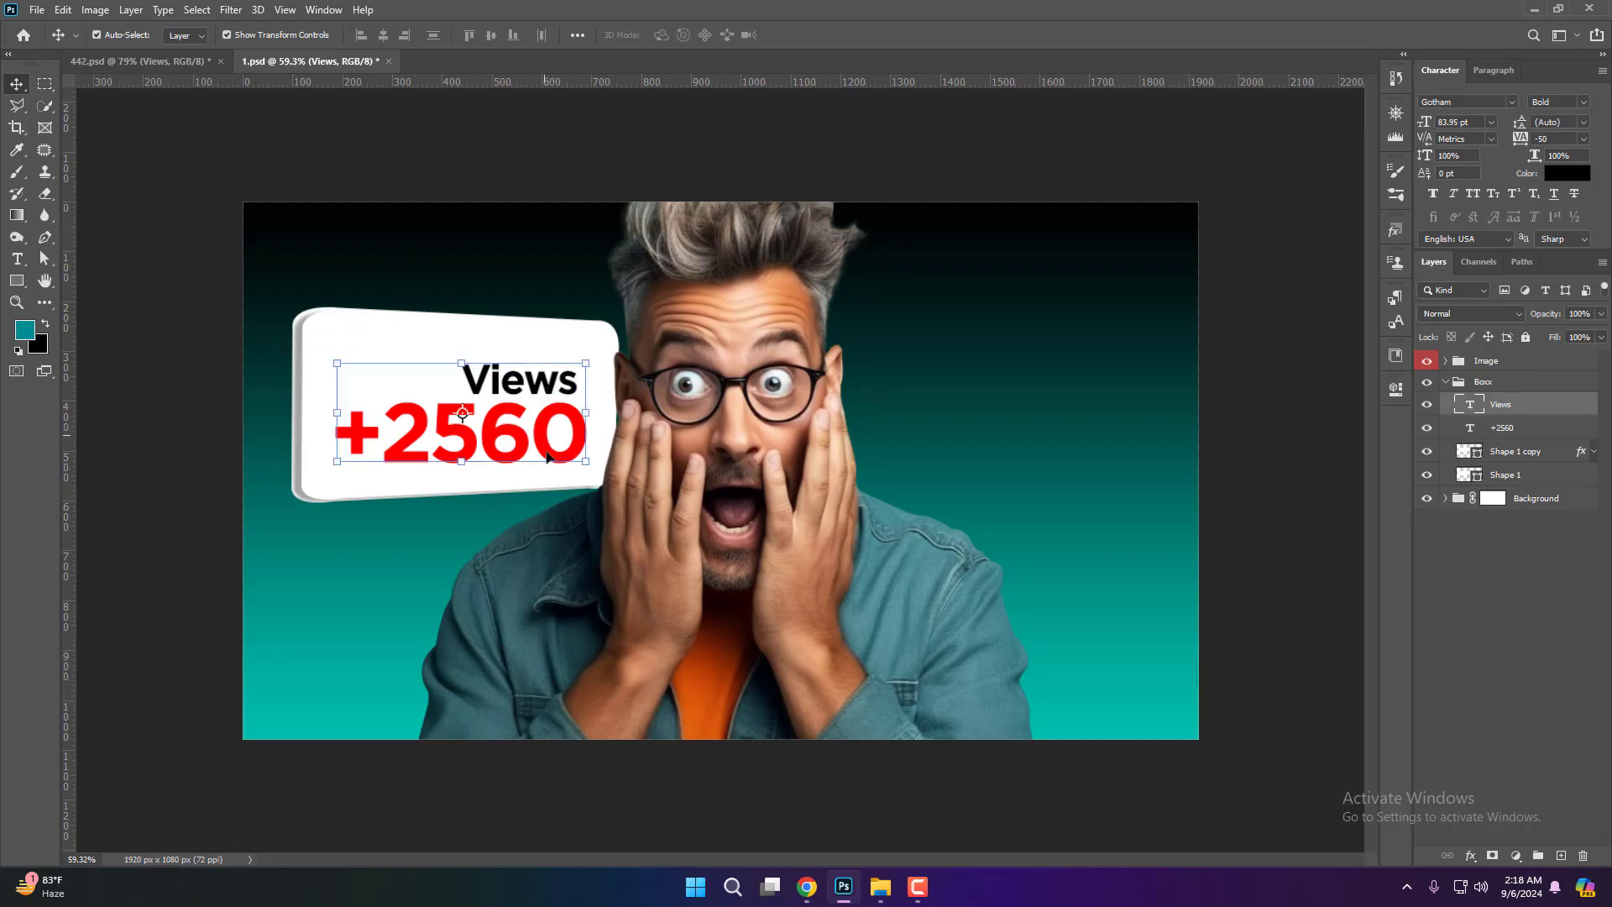
- Group the Views and +2560 text layers inside Boxx under the name Text
left_click(1524, 406)
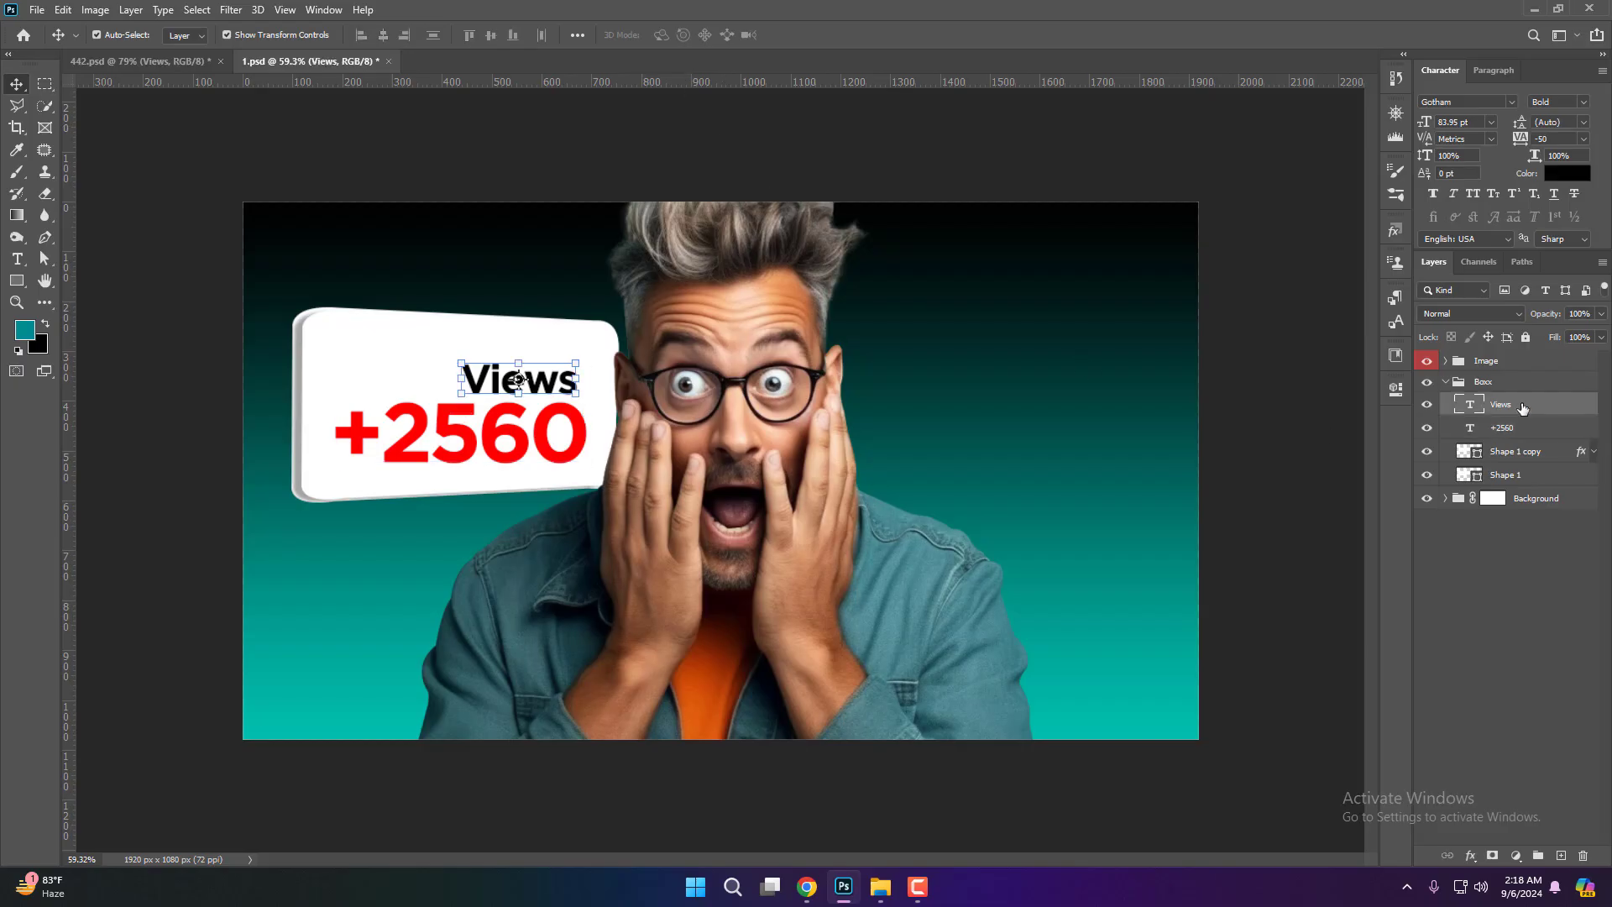
left_click(1523, 433, "shift")
key("ctrl+g")
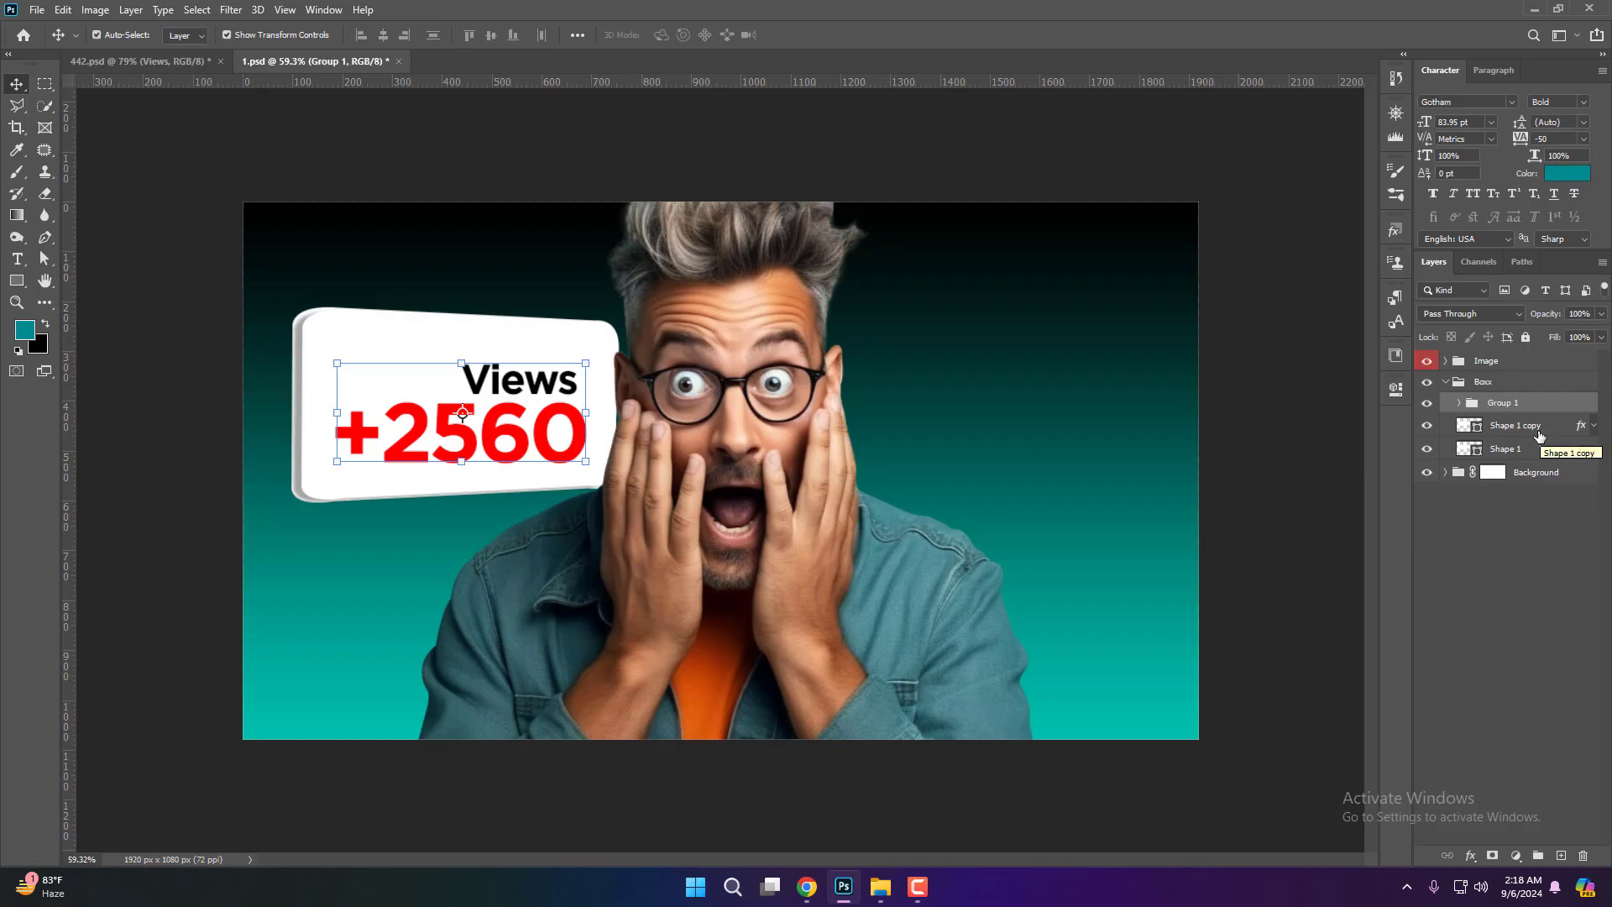
double_click(1517, 408)
type("Text")
key("Return")
- Nudge the Text group with Views and +2560 slightly upwards on the white box
key("Up")
key("Up")
key("Up")
key("Up")
key("Up")
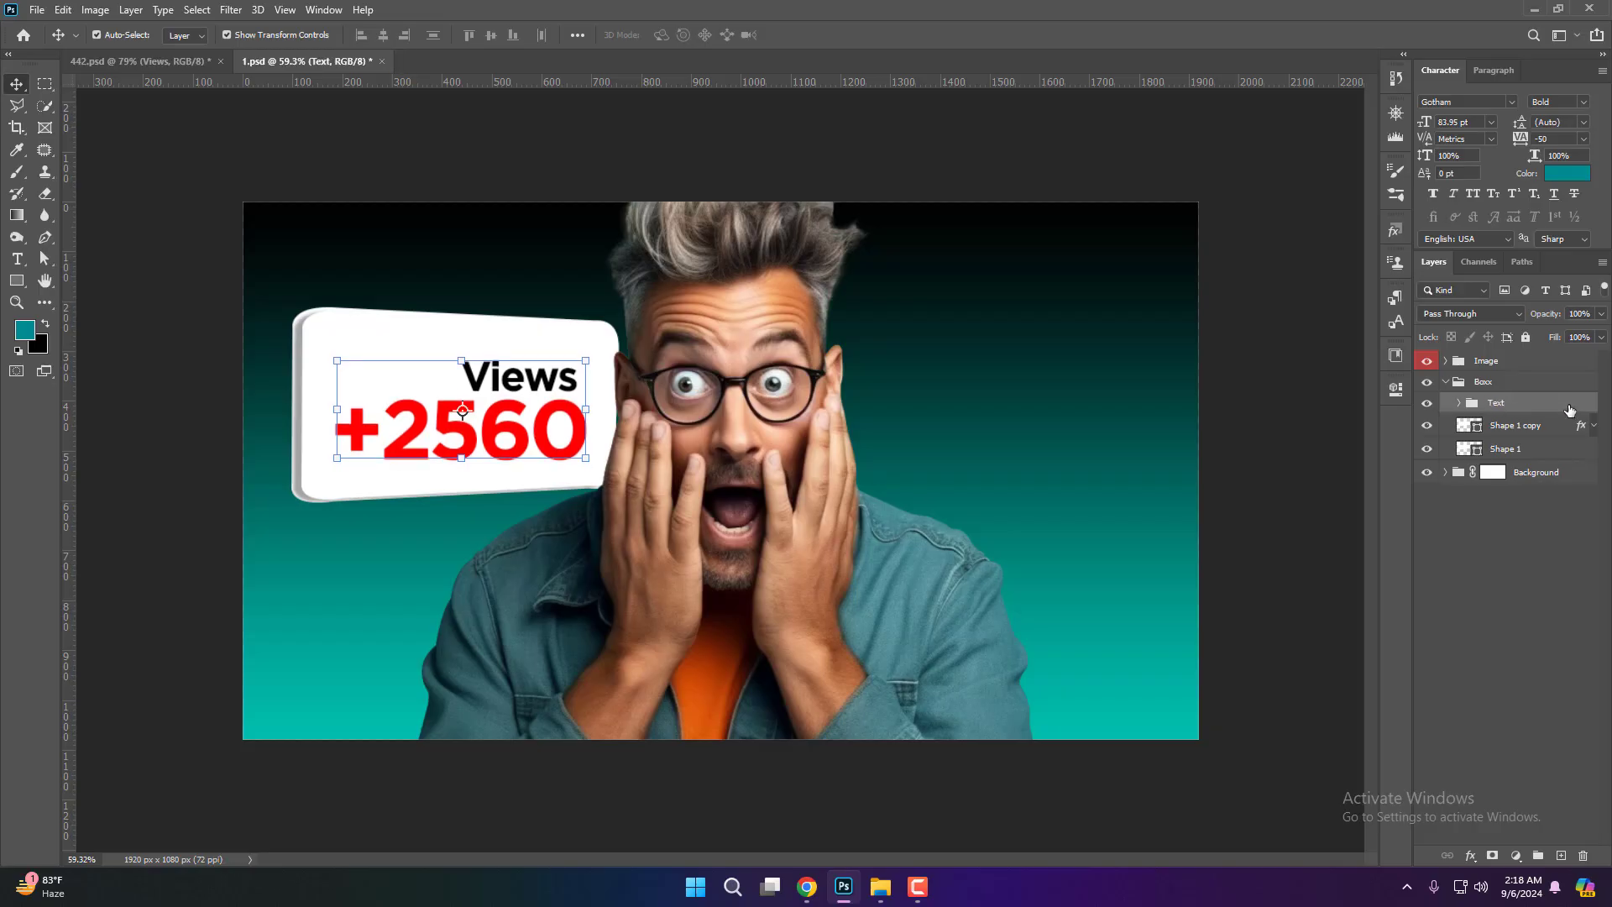
key("Up")
key("Up")
key("Up")
key("Up")
key("Up")
- Scale the Text group to about 106% and shift it slightly so it fills the white box better
key("ctrl+t")
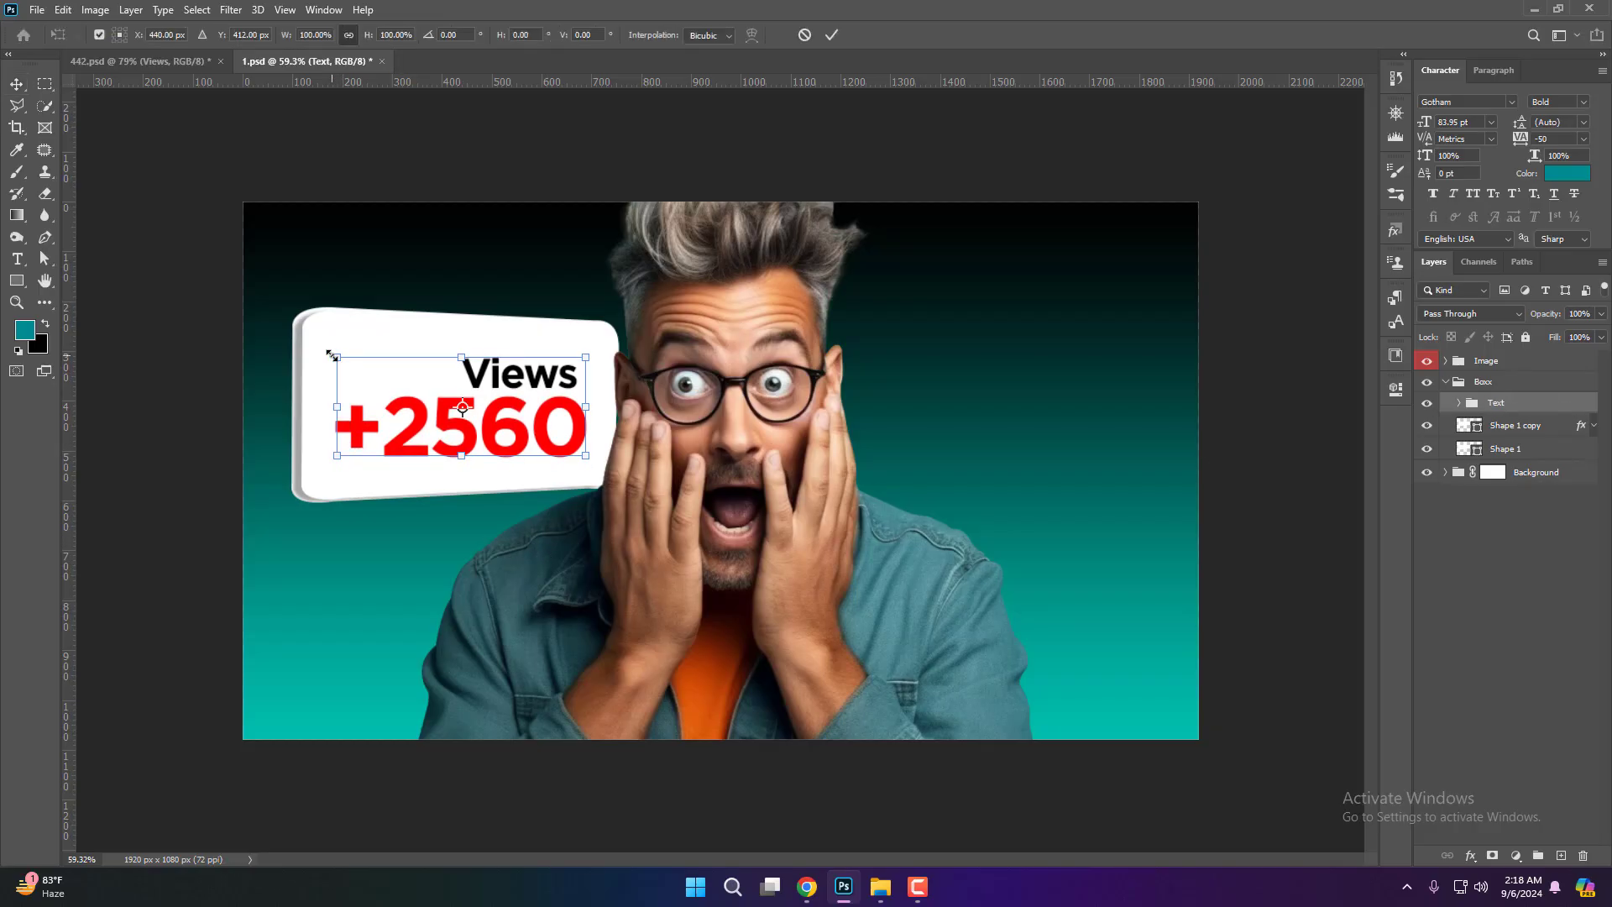
left_click_drag(337, 356, 323, 344)
left_click_drag(541, 456, 539, 450)
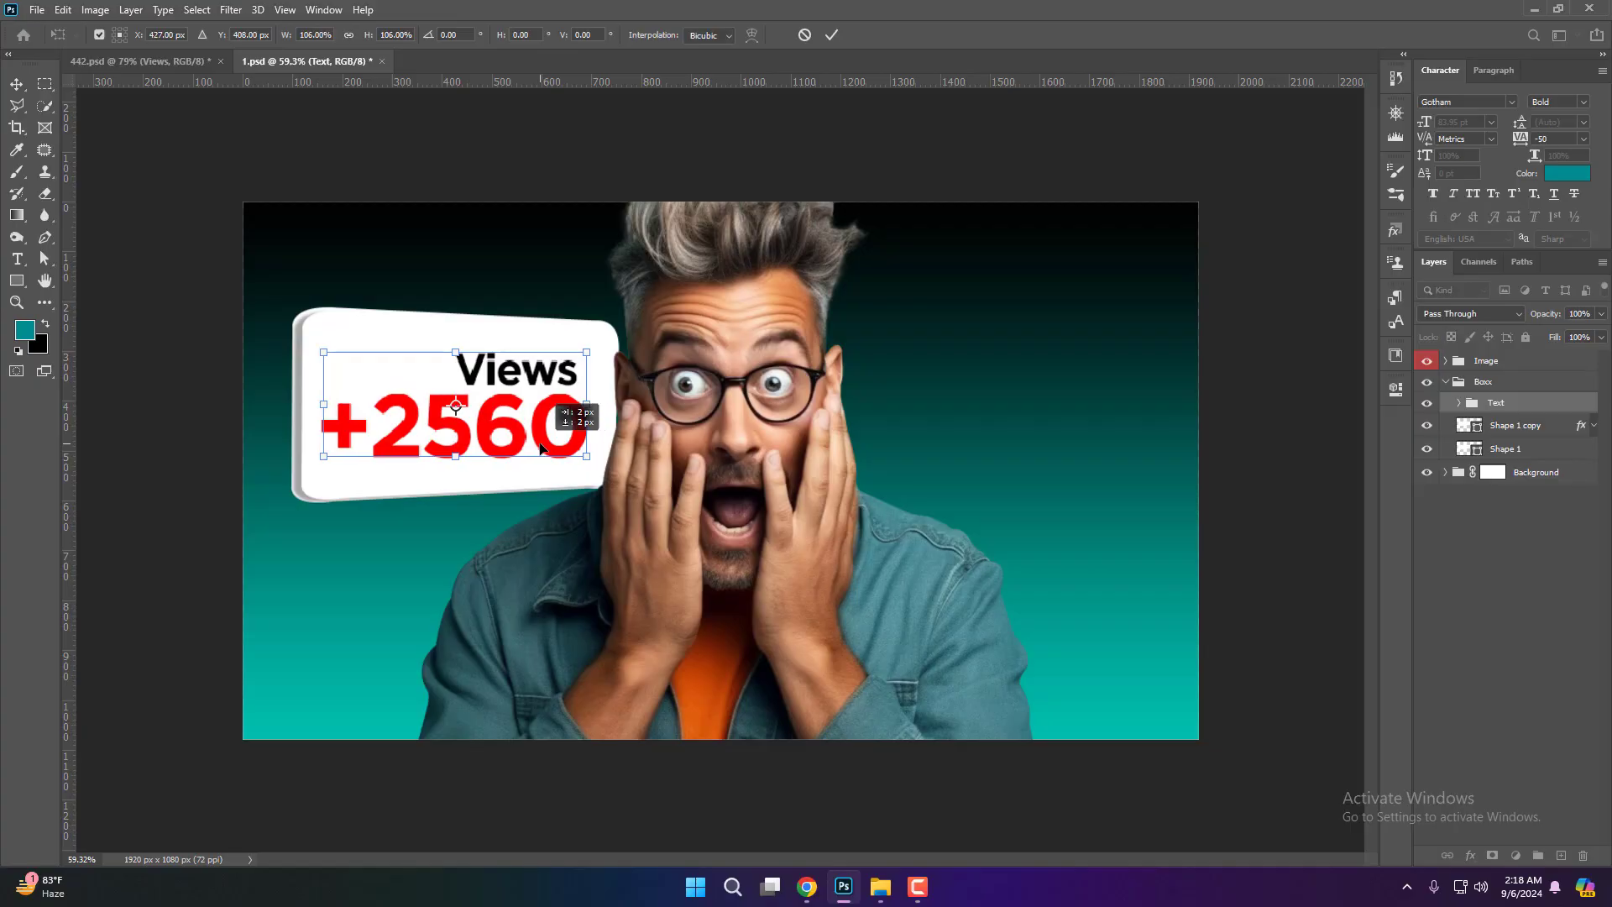
left_click(831, 34)
- Duplicate Shape 1 copy and Shape 1, move the duplicates above the Boxx group and group them together
left_click(1530, 431)
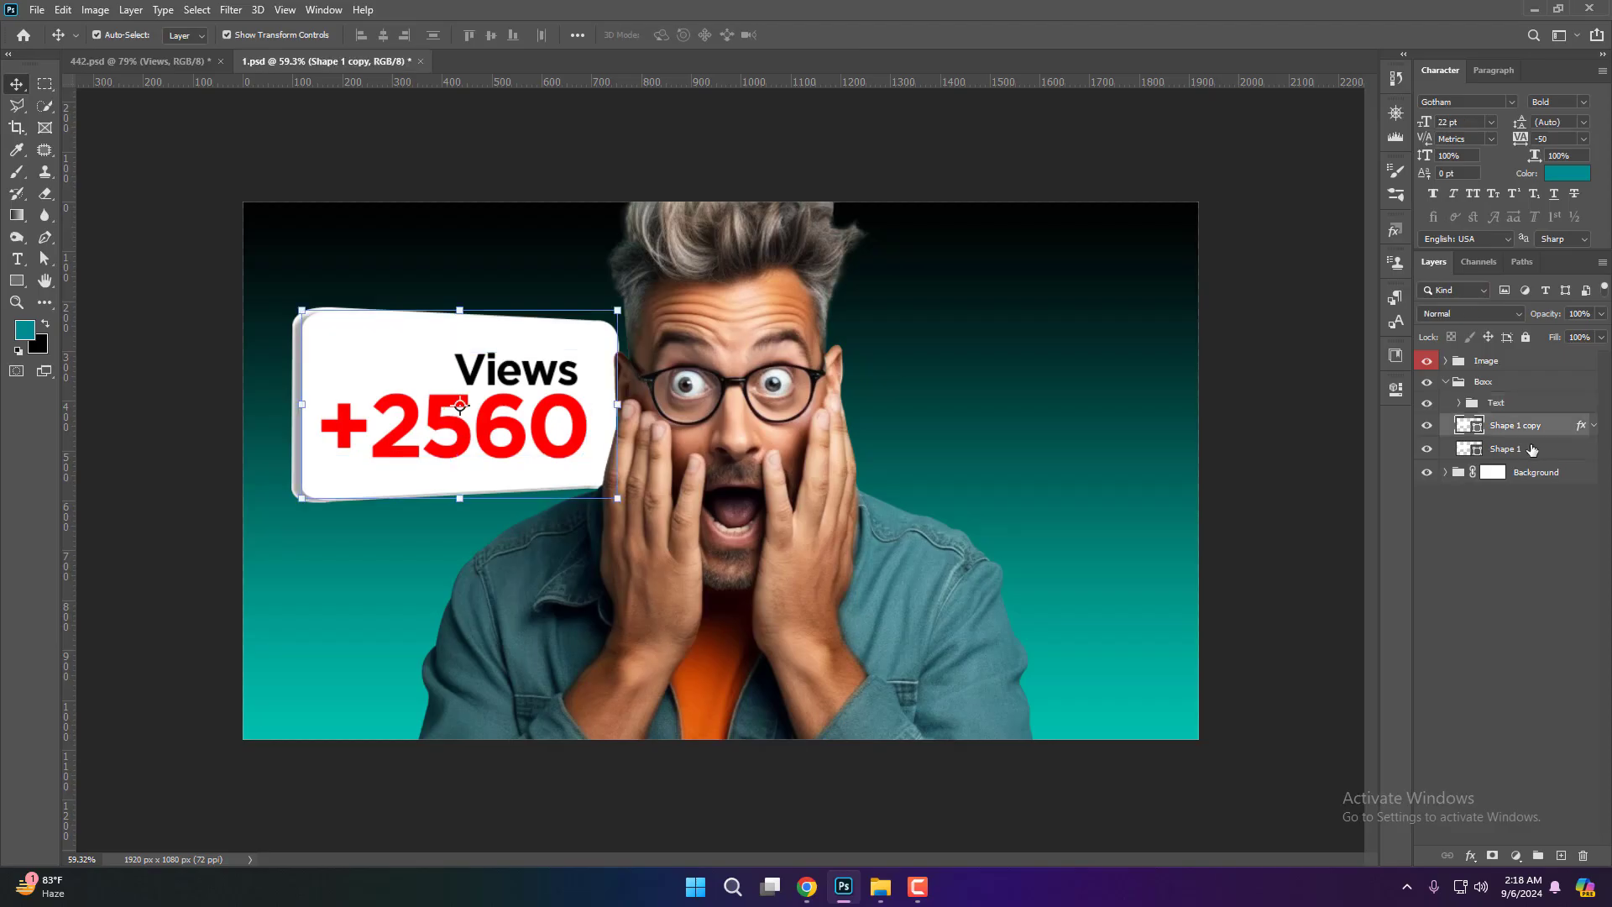
left_click(1586, 450, "shift")
key("ctrl+j")
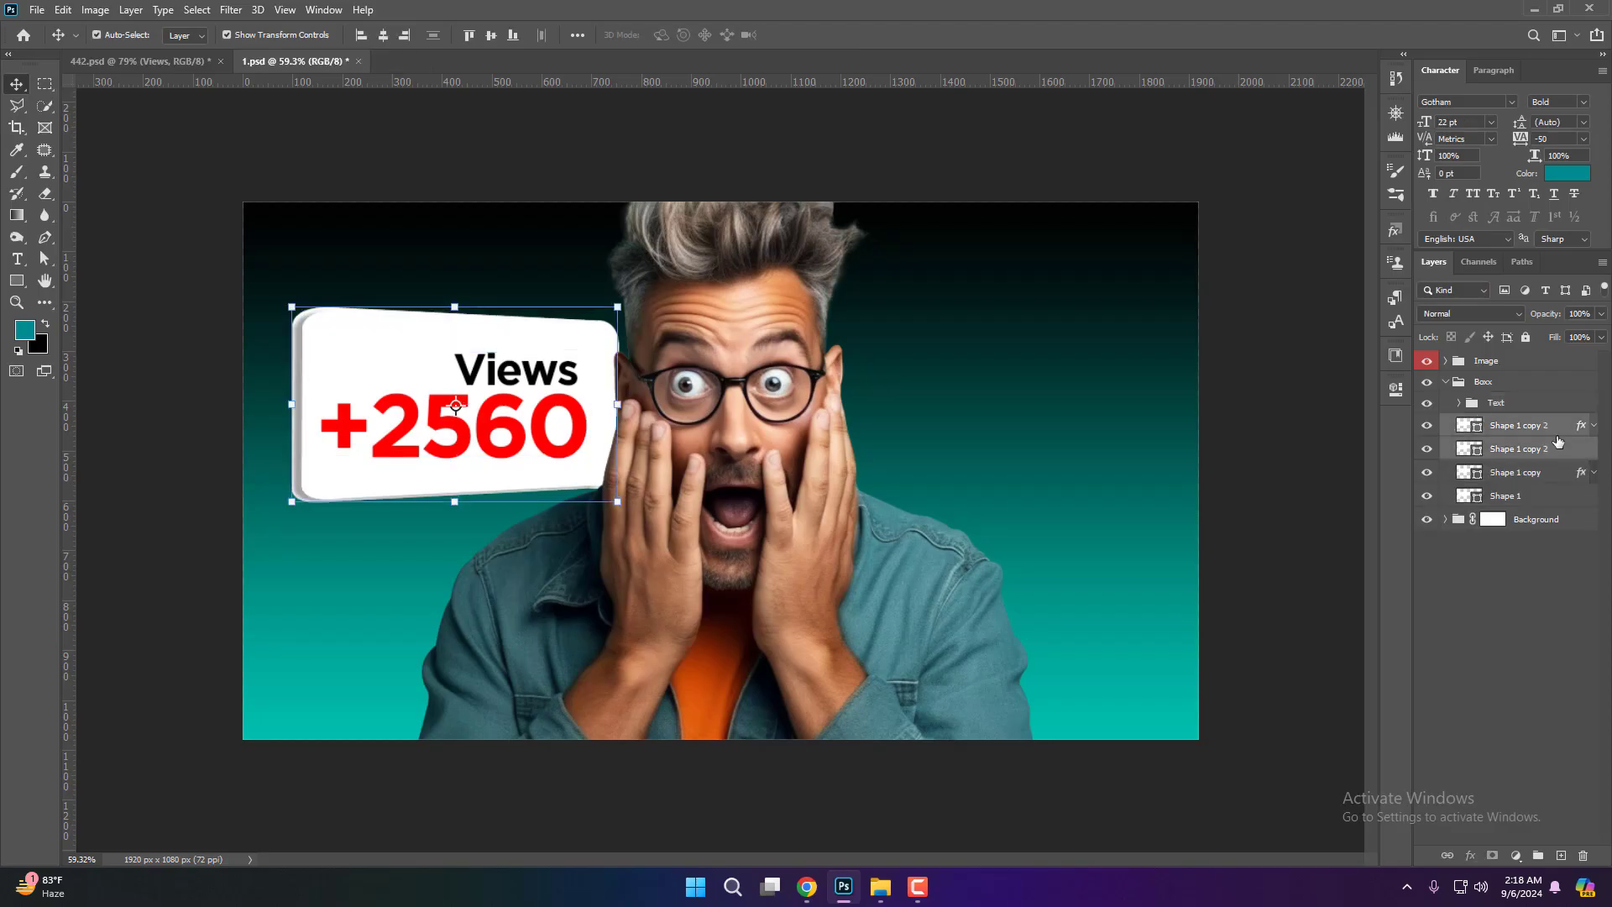
left_click_drag(1549, 430, 1505, 380)
left_click(1445, 429)
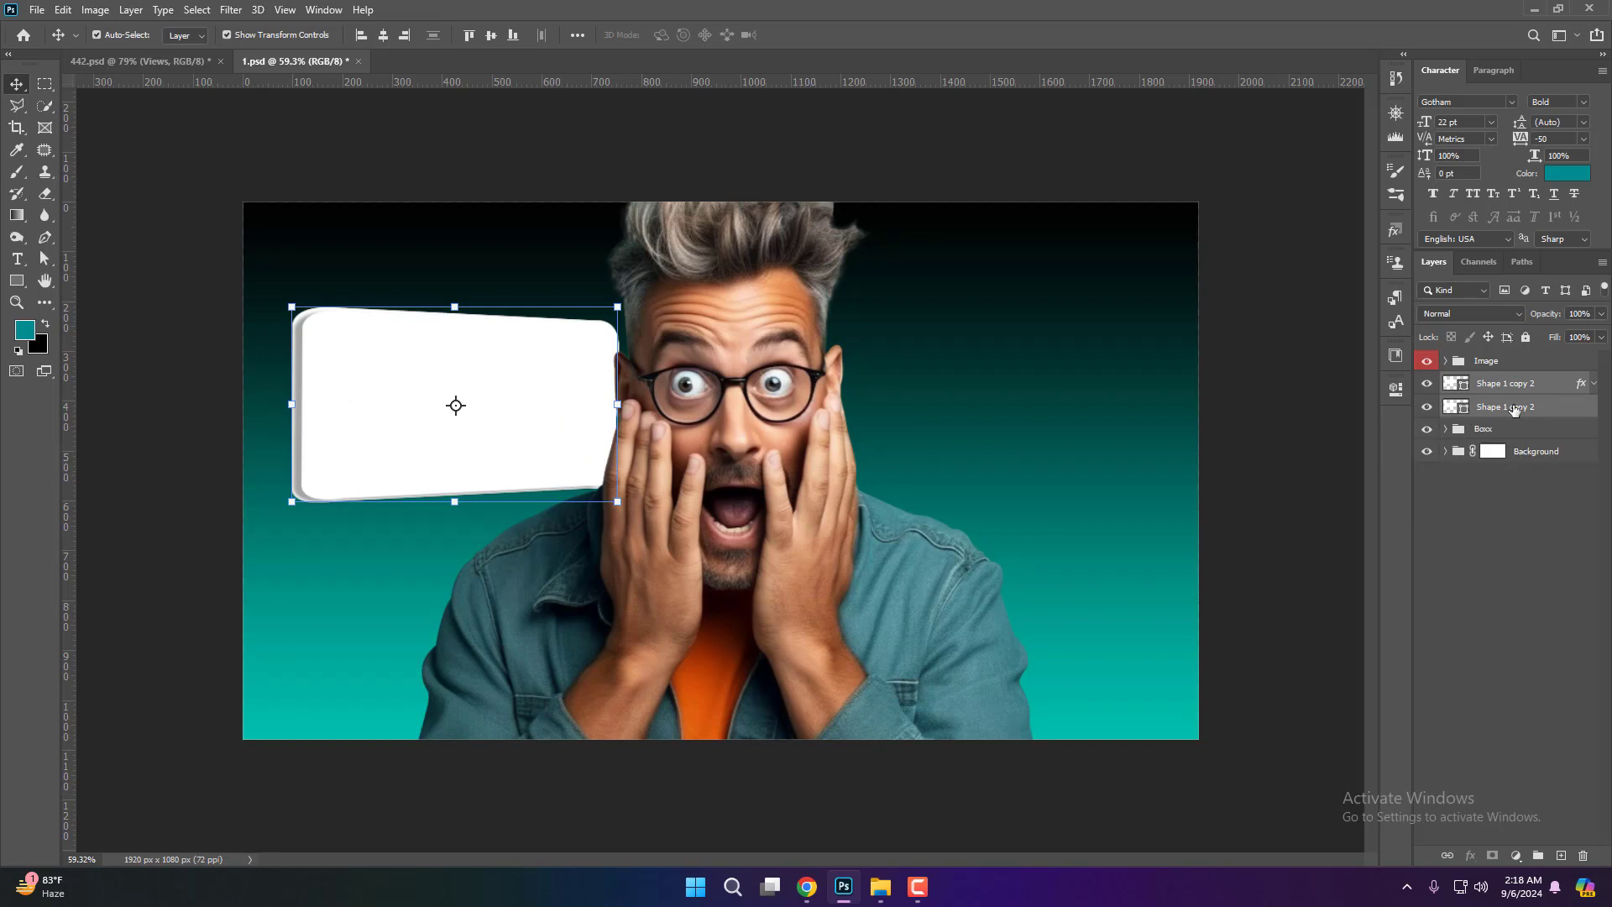
key("ctrl+g")
- Move the duplicated box group straight across to the other side of the portrait and flip it horizontally
key("ctrl+t")
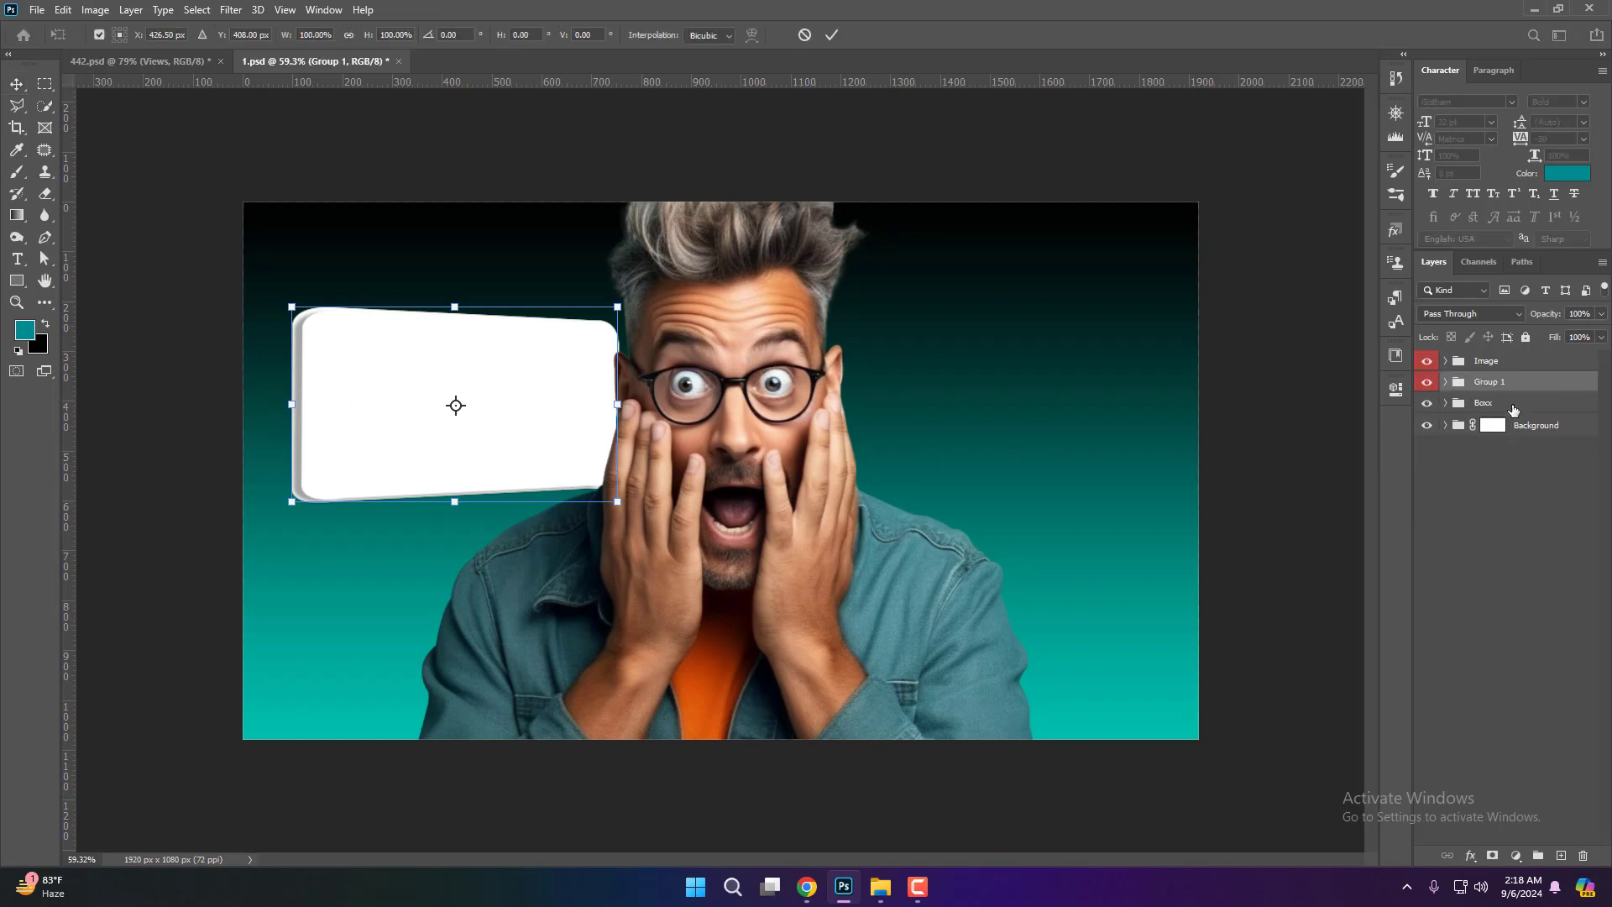
left_click_drag(550, 457, 1063, 459)
right_click(1070, 445)
left_click(1120, 727)
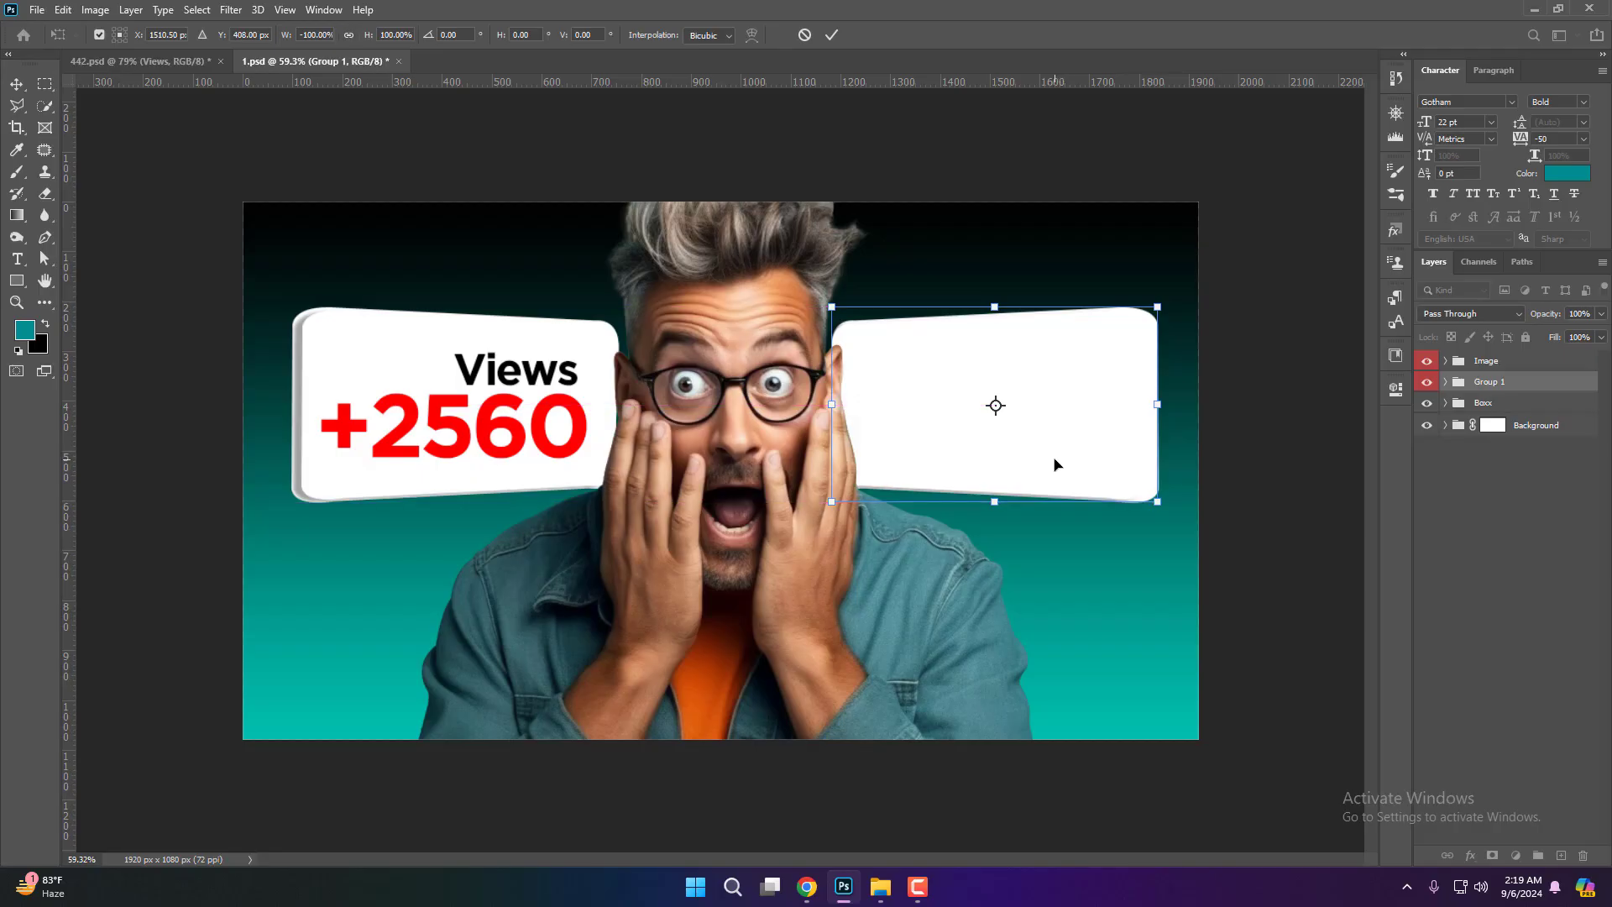
key("Return")
- Redirect the duplicated box's drop shadow towards its outer edge, at an angle of about -171° and a distance of about 20 px
left_click(1445, 382)
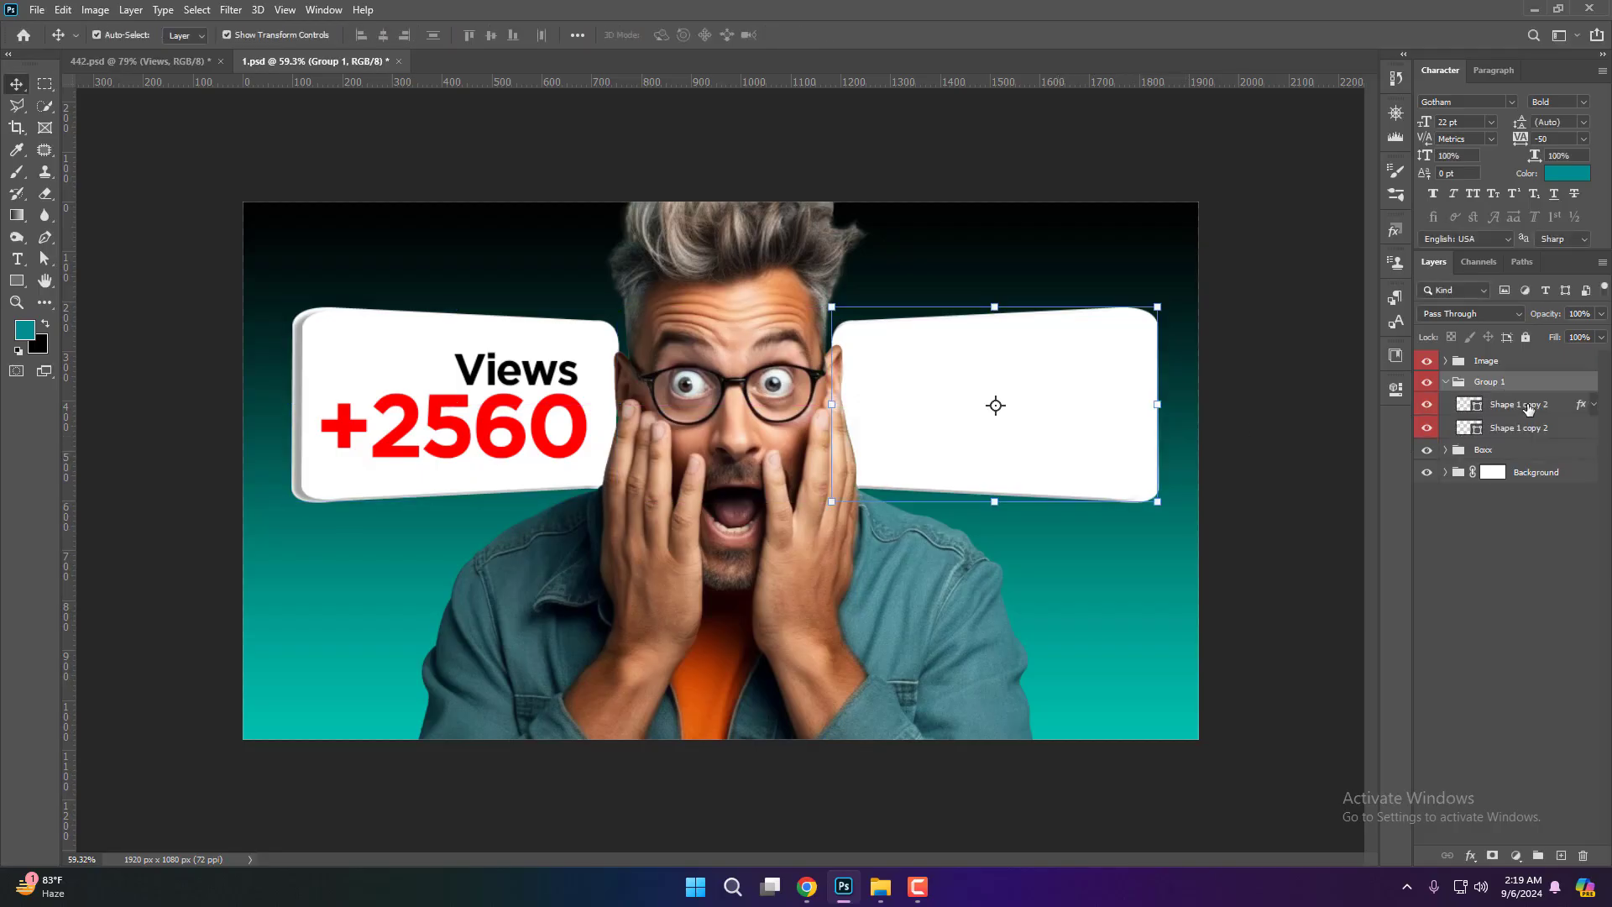
double_click(1568, 409)
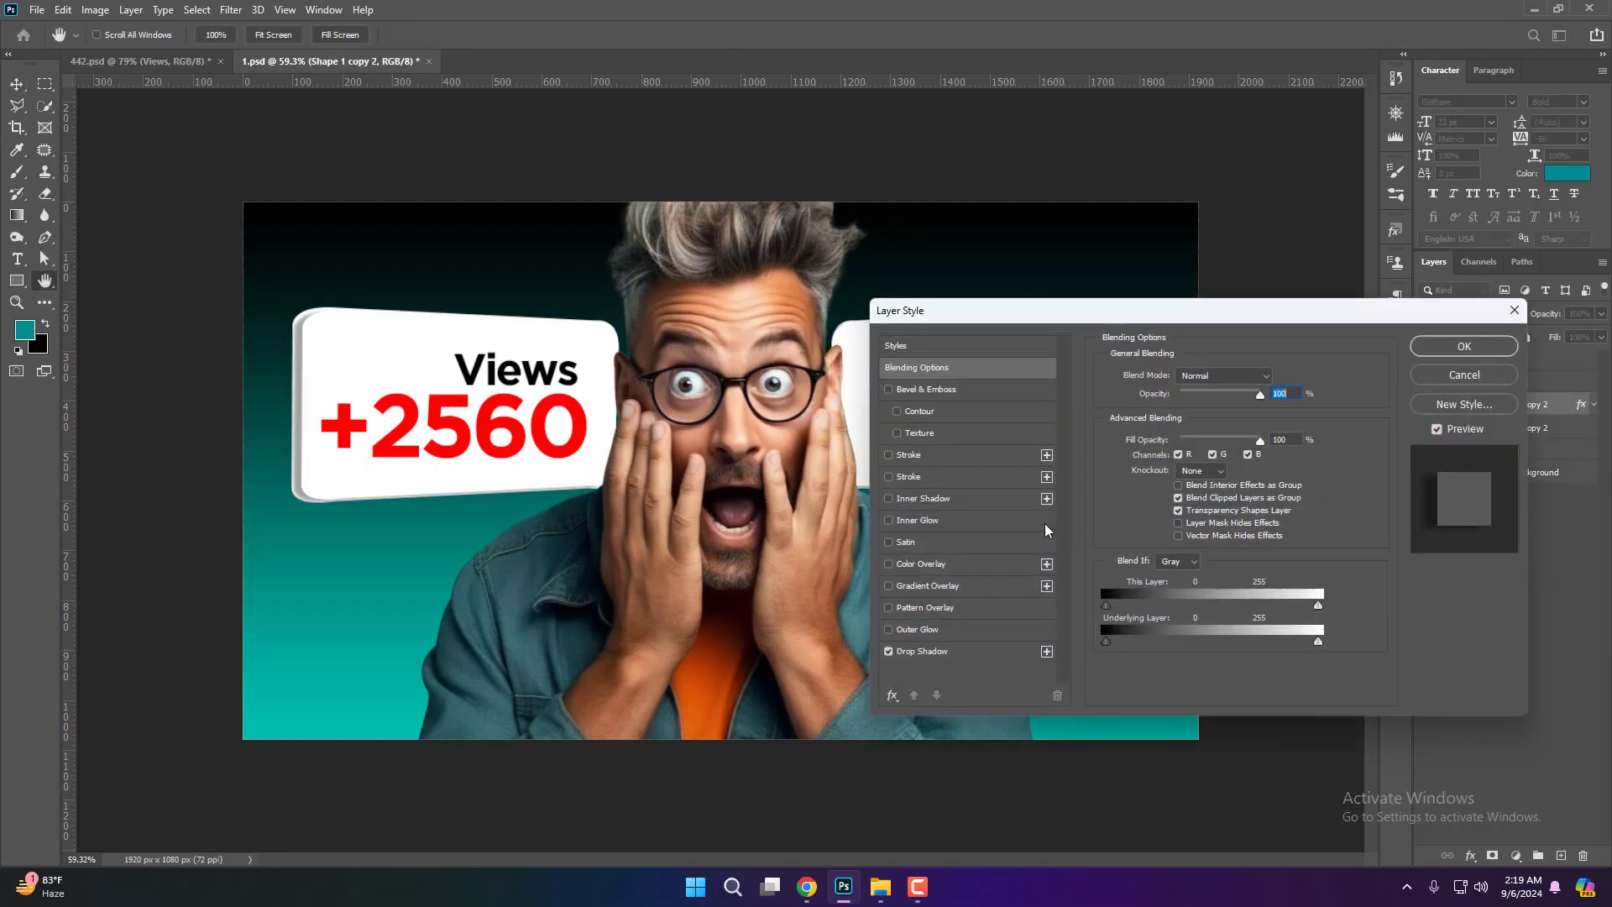
left_click_drag(1088, 311, 416, 417)
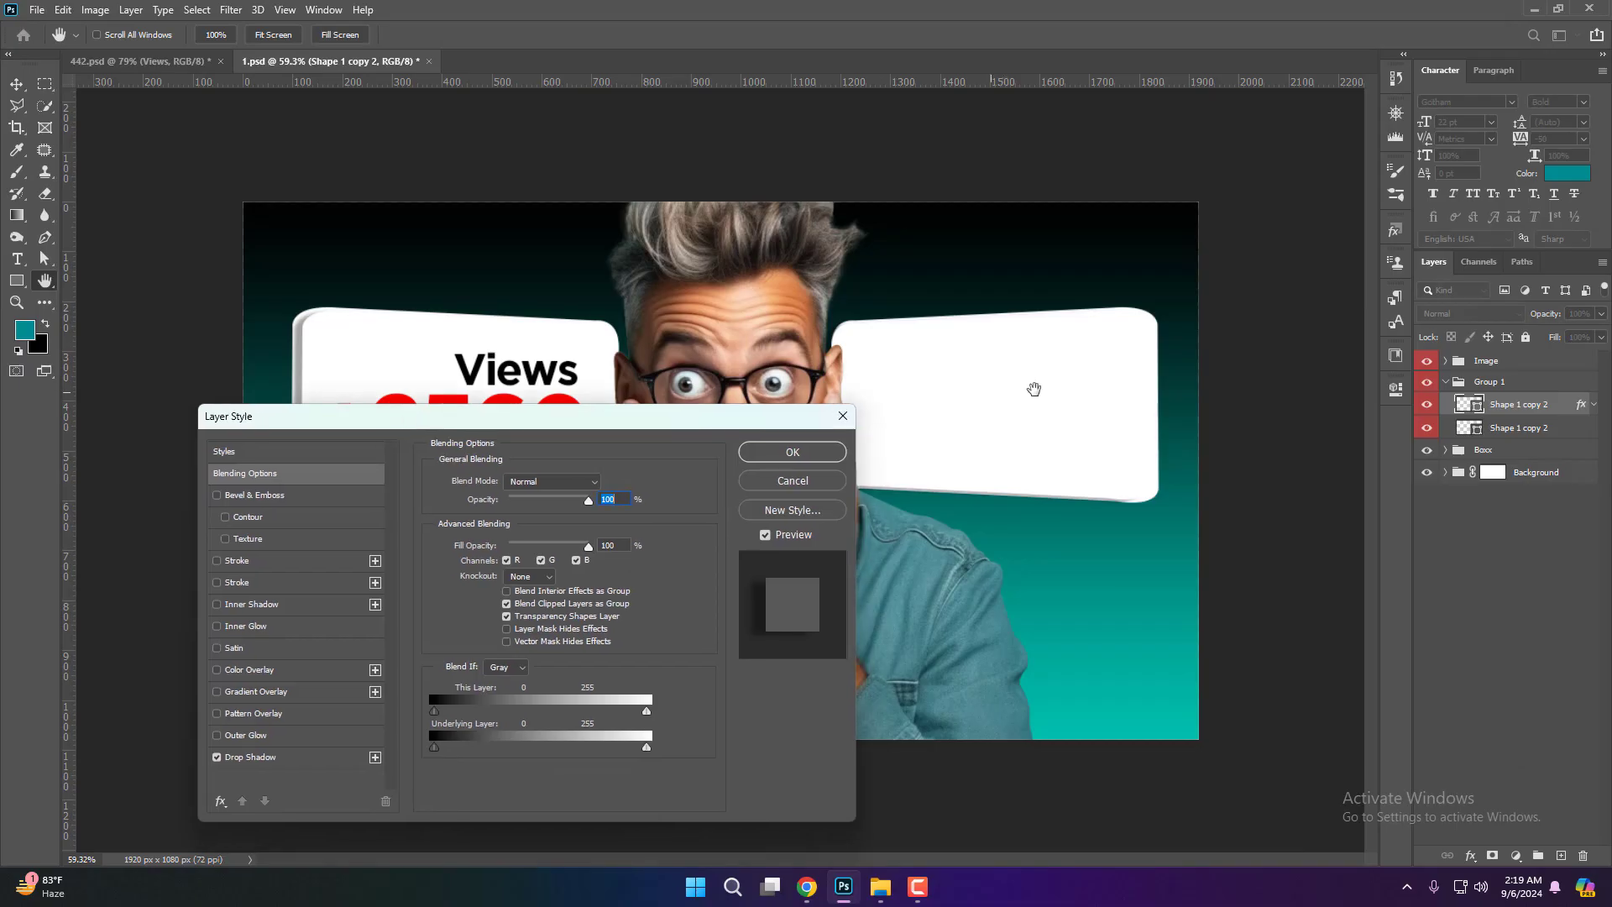
left_click_drag(667, 423, 908, 446)
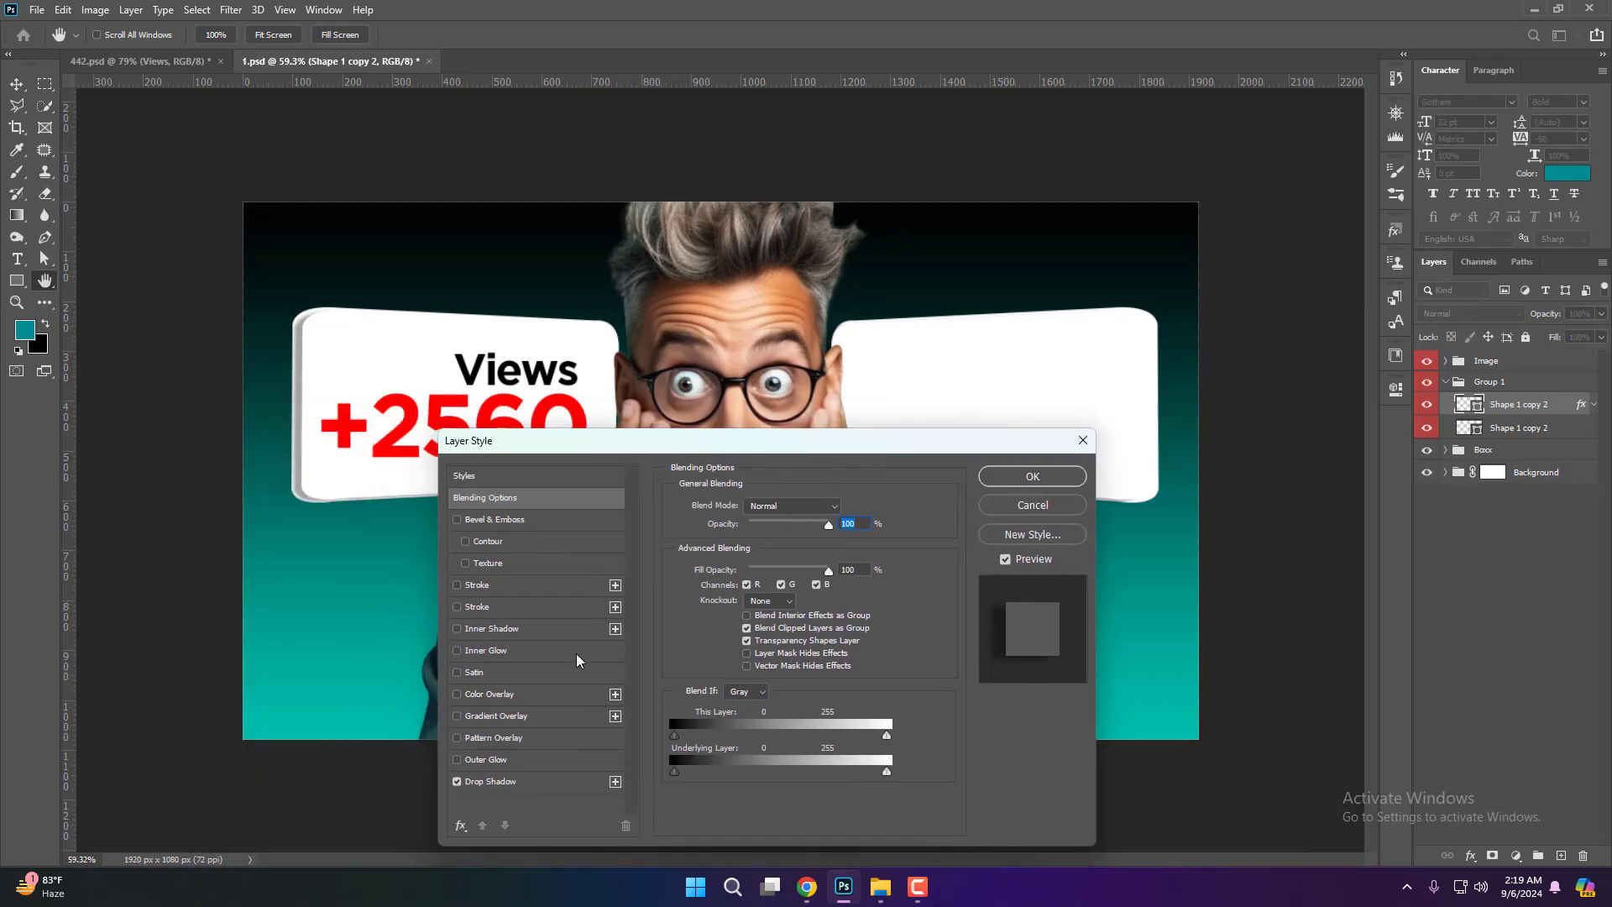
left_click(487, 783)
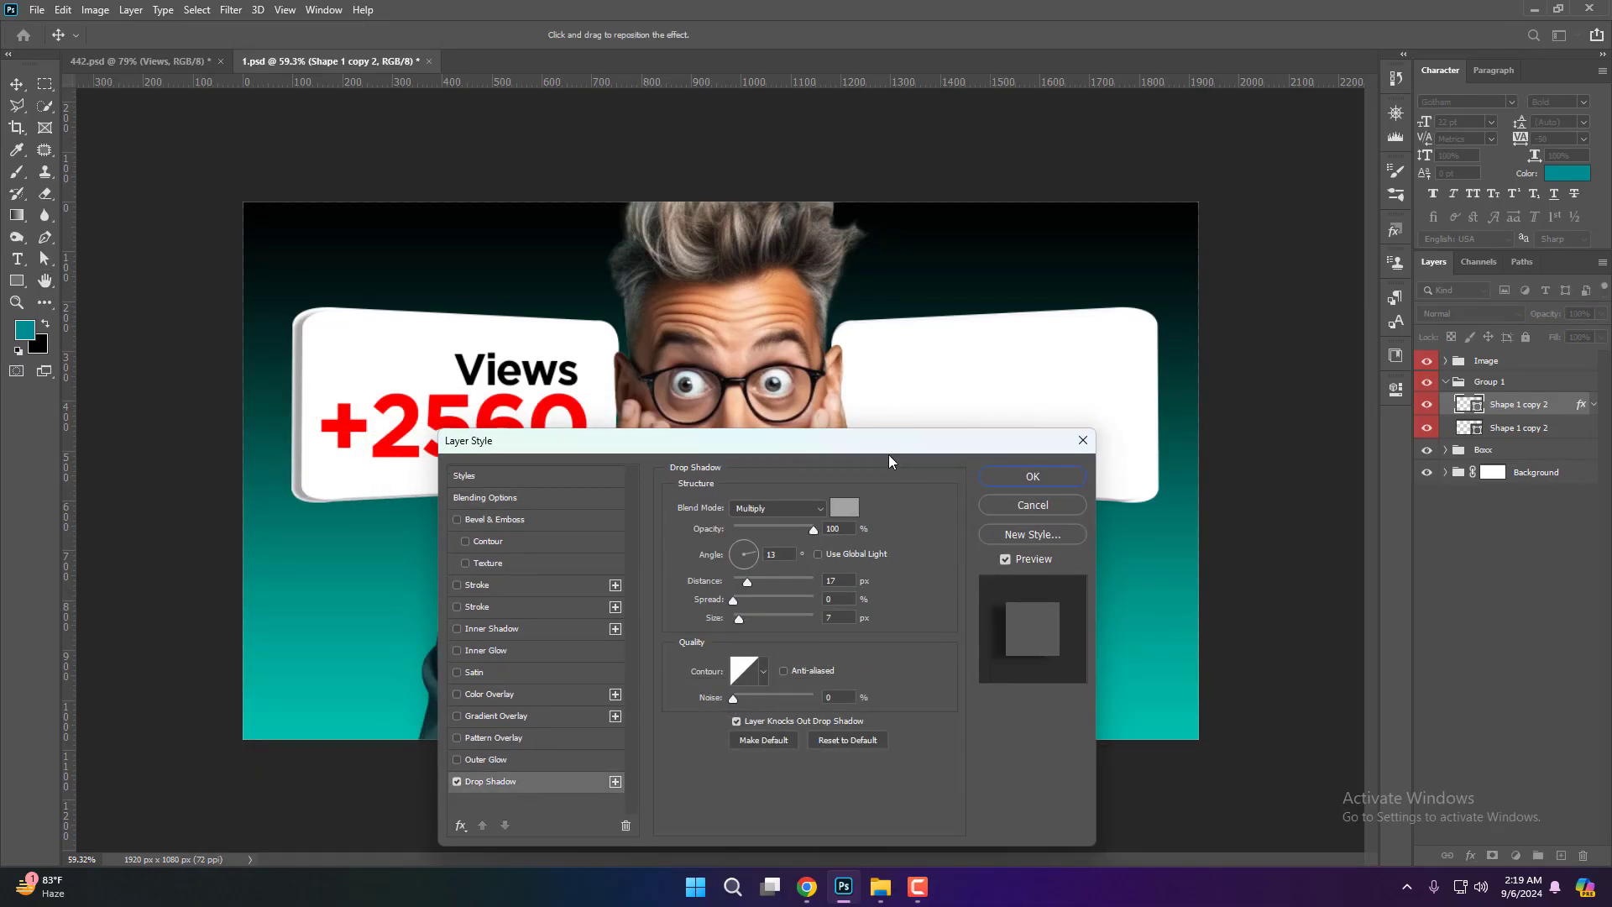
left_click_drag(835, 442, 715, 452)
mouse_move(1126, 403)
left_mouse_down()
mouse_move(1105, 403)
mouse_move(1107, 388)
left_mouse_up()
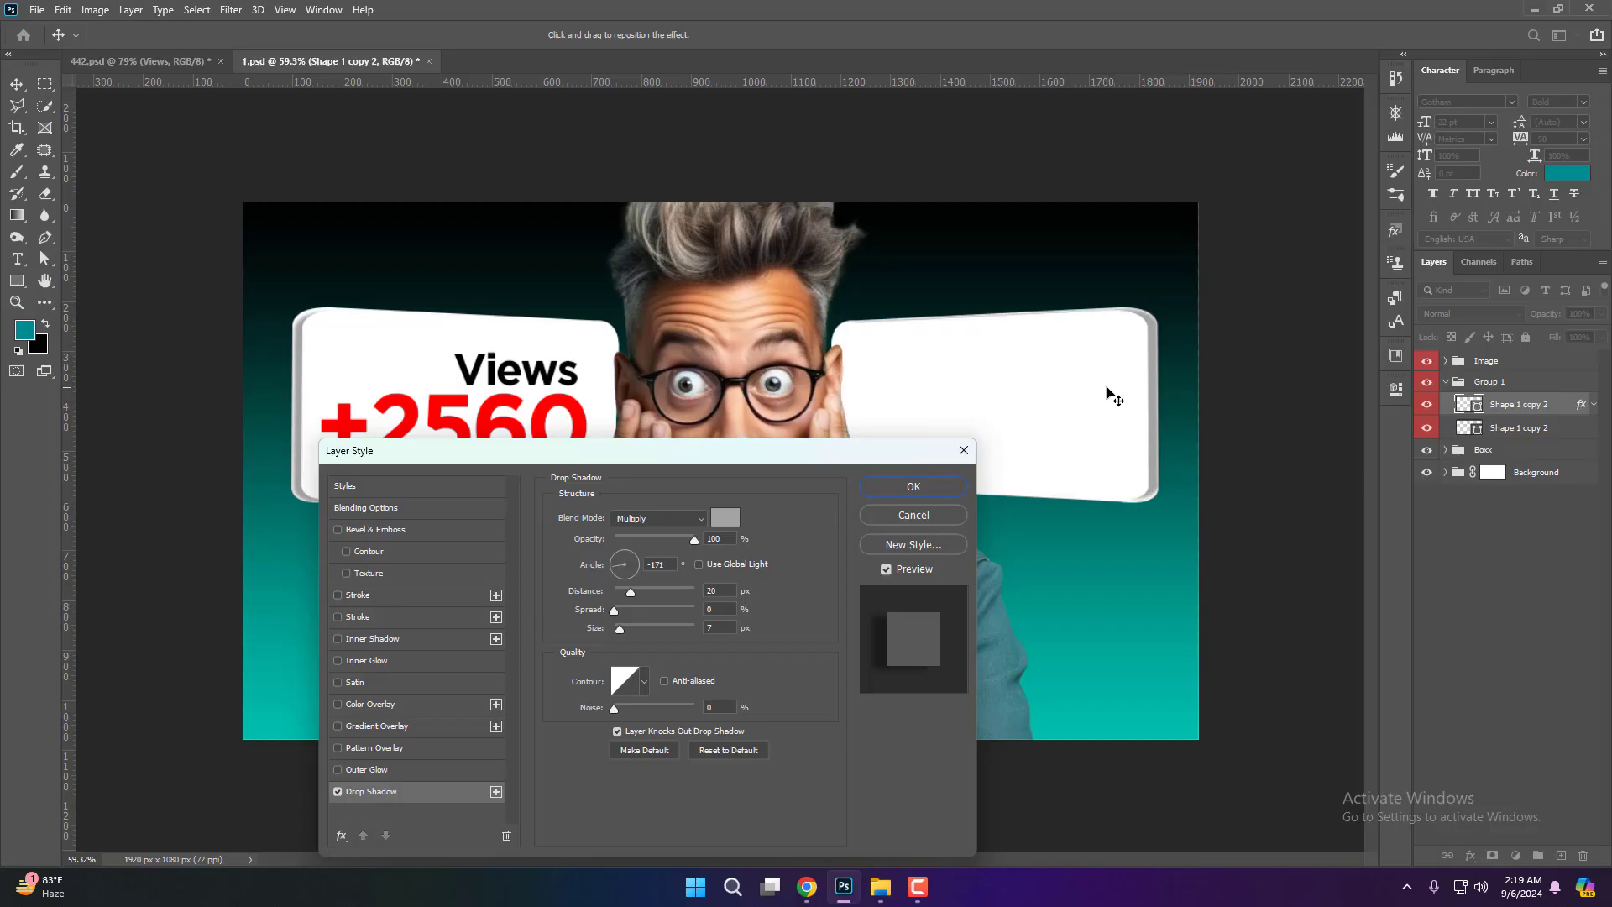
left_click(924, 486)
- Rename the duplicated box group as Boxx
left_click(1447, 385)
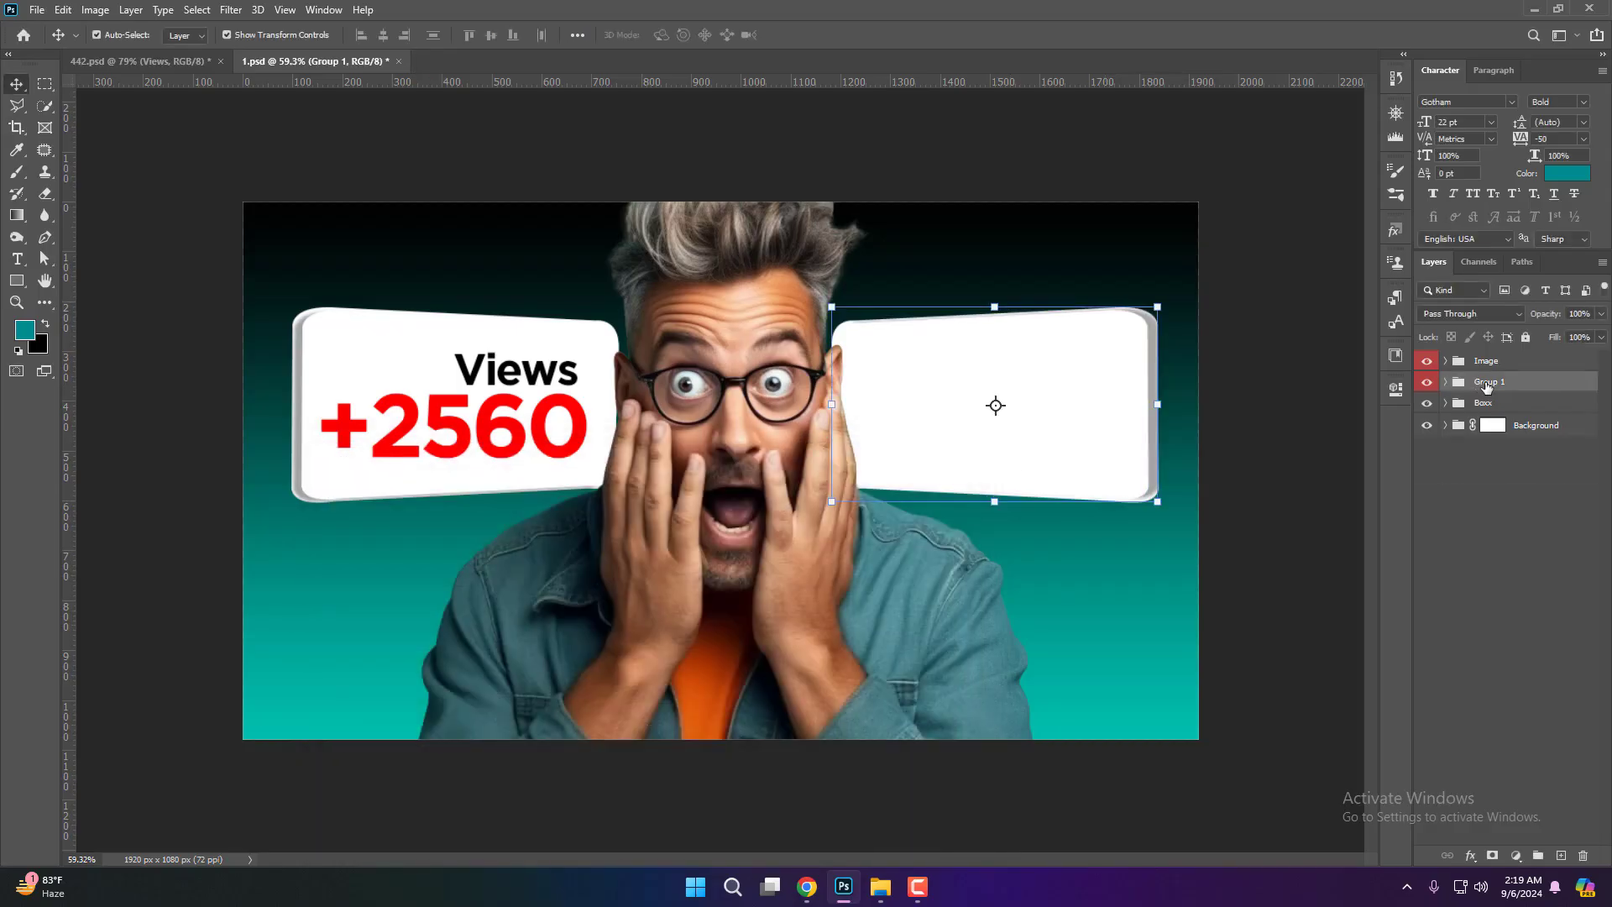
double_click(1487, 381)
key("BackSpace")
left_click(1573, 389)
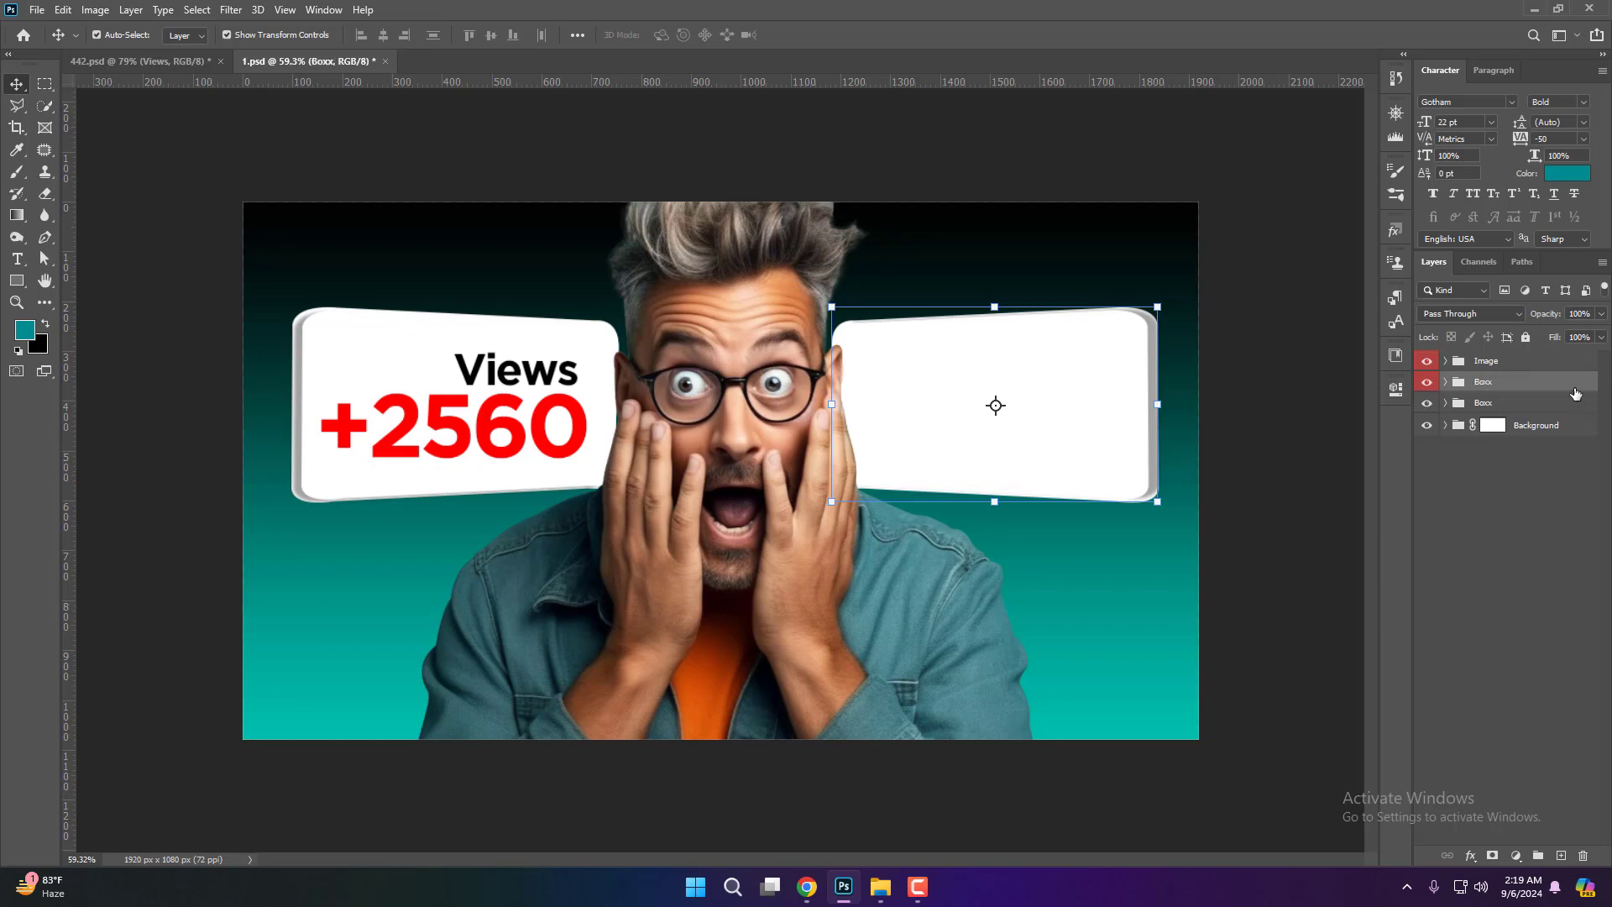
- Deselect the layers, fit the whole thumbnail in view and save 1.psd
left_click(1275, 363)
key("ctrl+0")
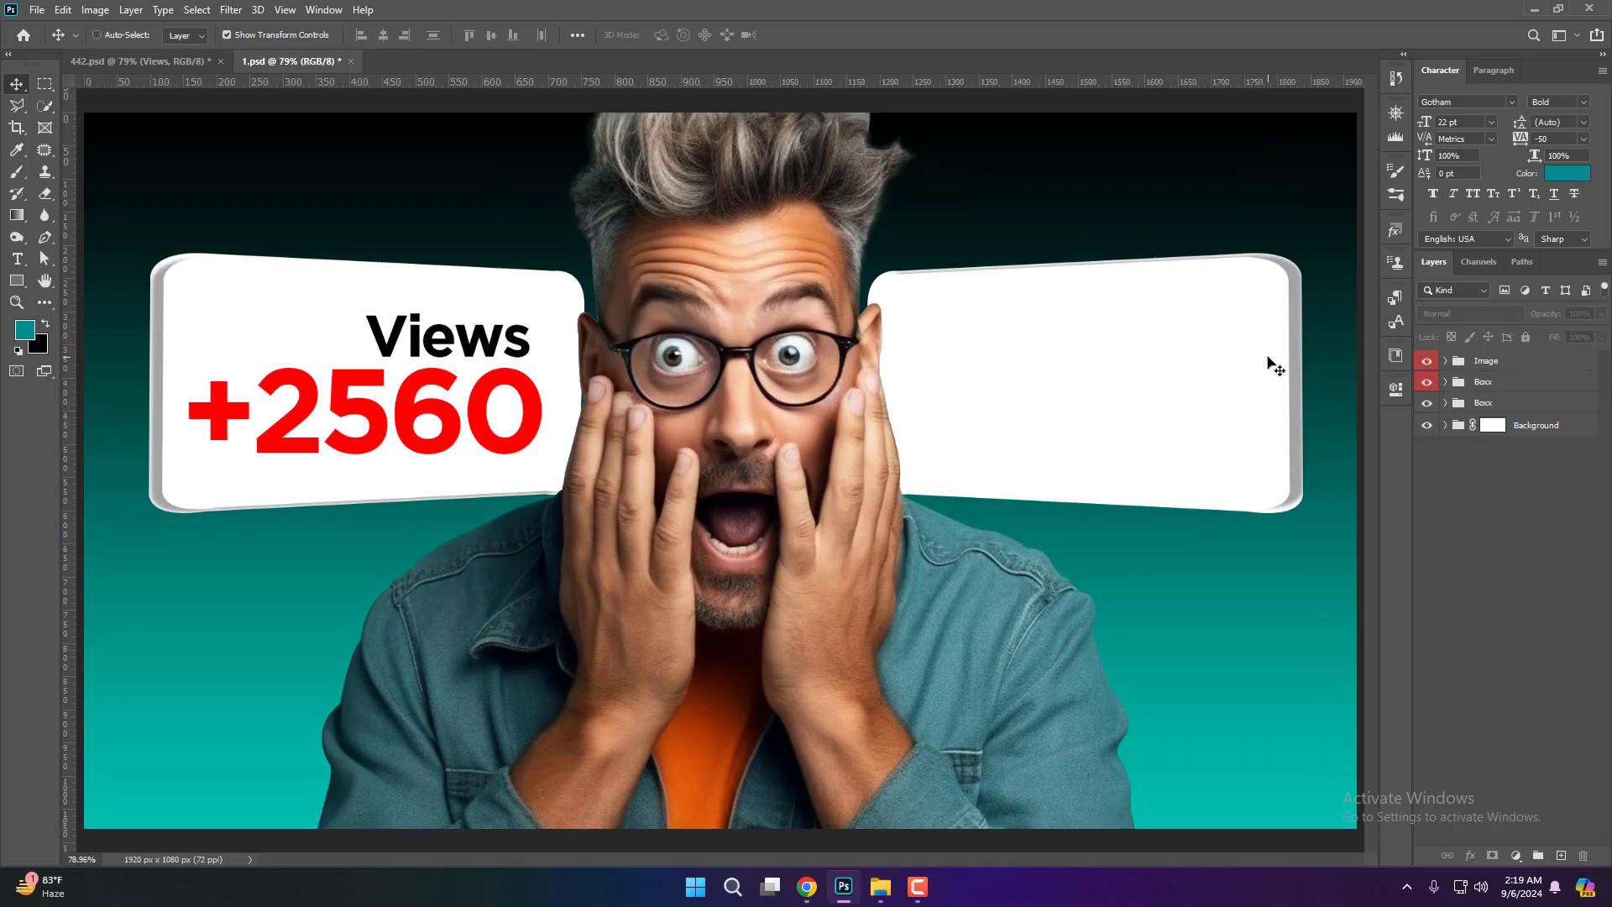
key("ctrl+s")
left_click(991, 252)
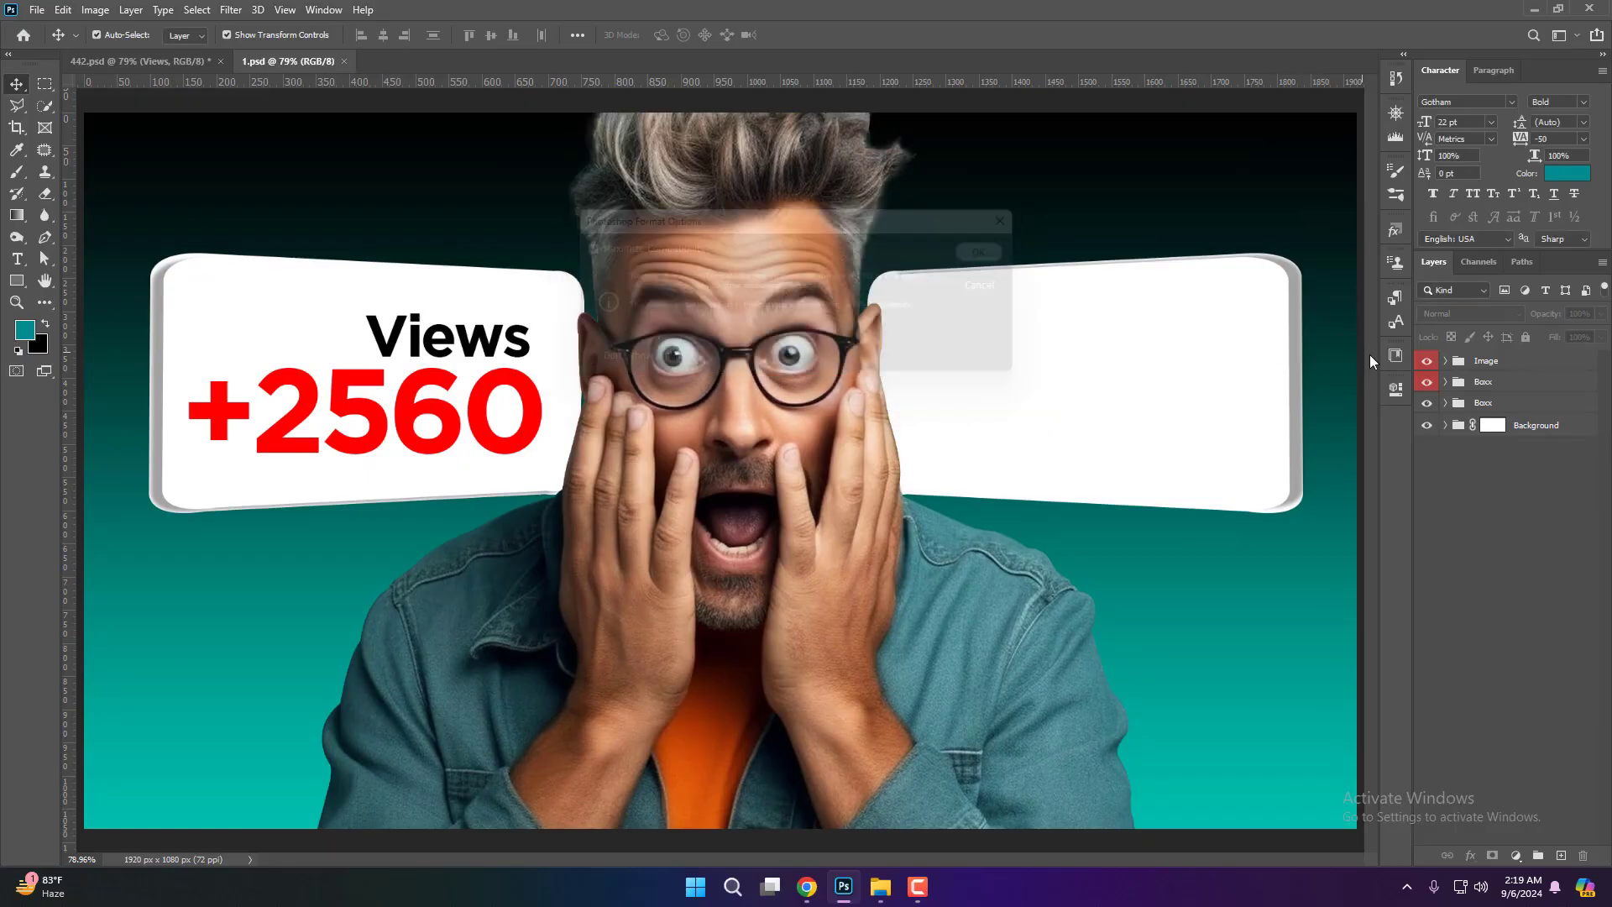
- Select the upper shape in the new Boxx group, then in 442.psd move the Subscribe text directly above +4.7M, aligning their right ends
left_click(1485, 382)
left_click(1445, 383)
left_click(1520, 407)
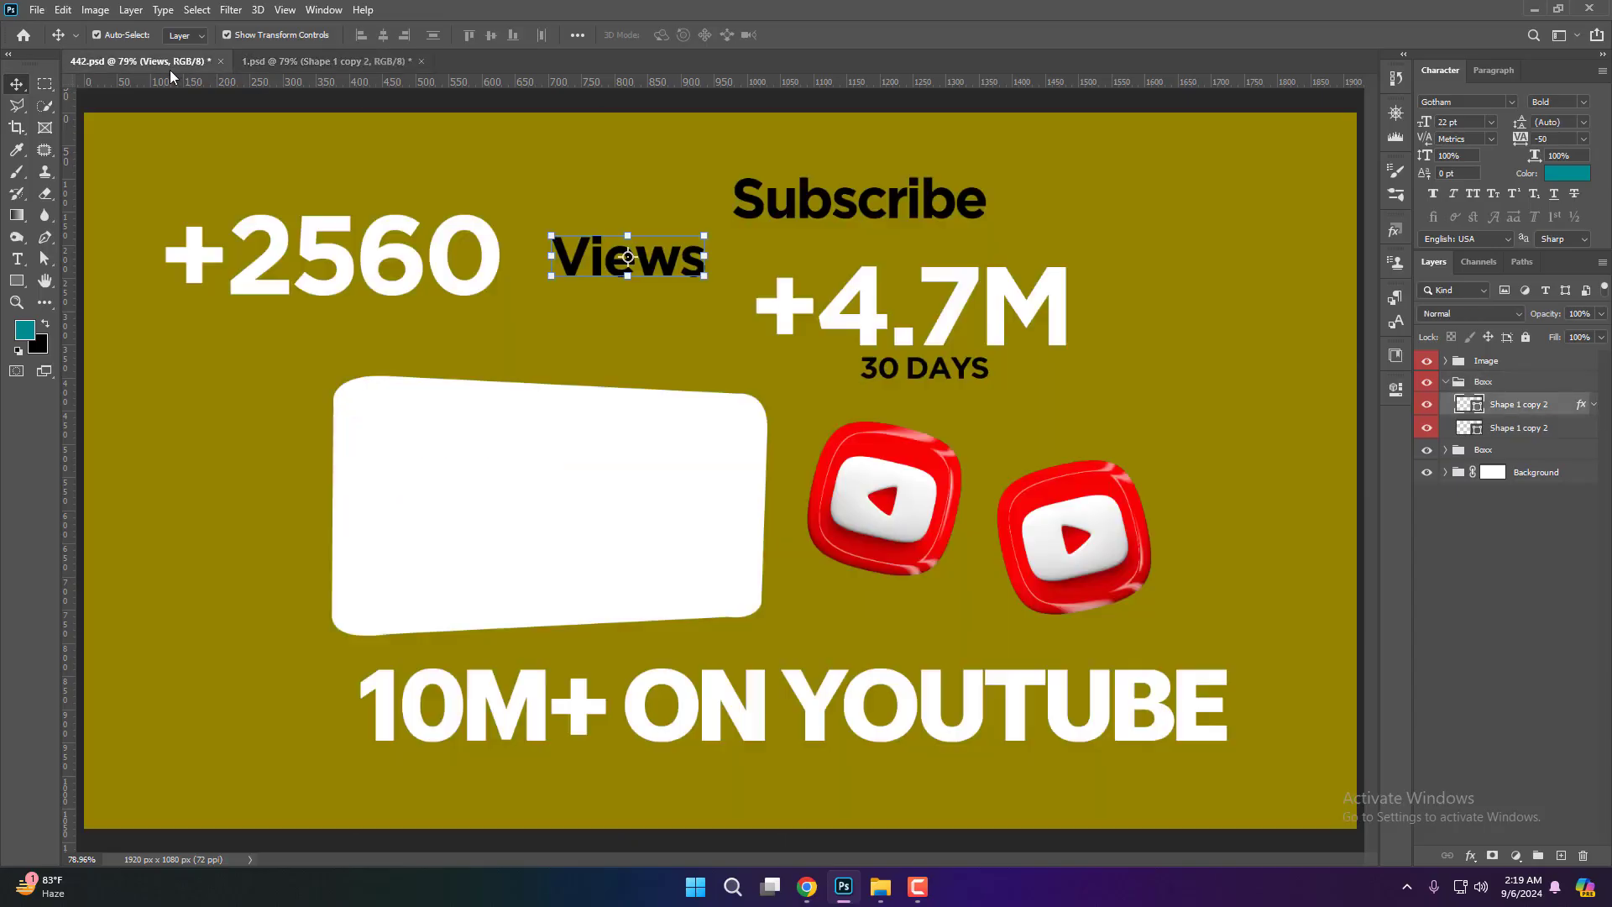
left_click(138, 62)
left_click(821, 220)
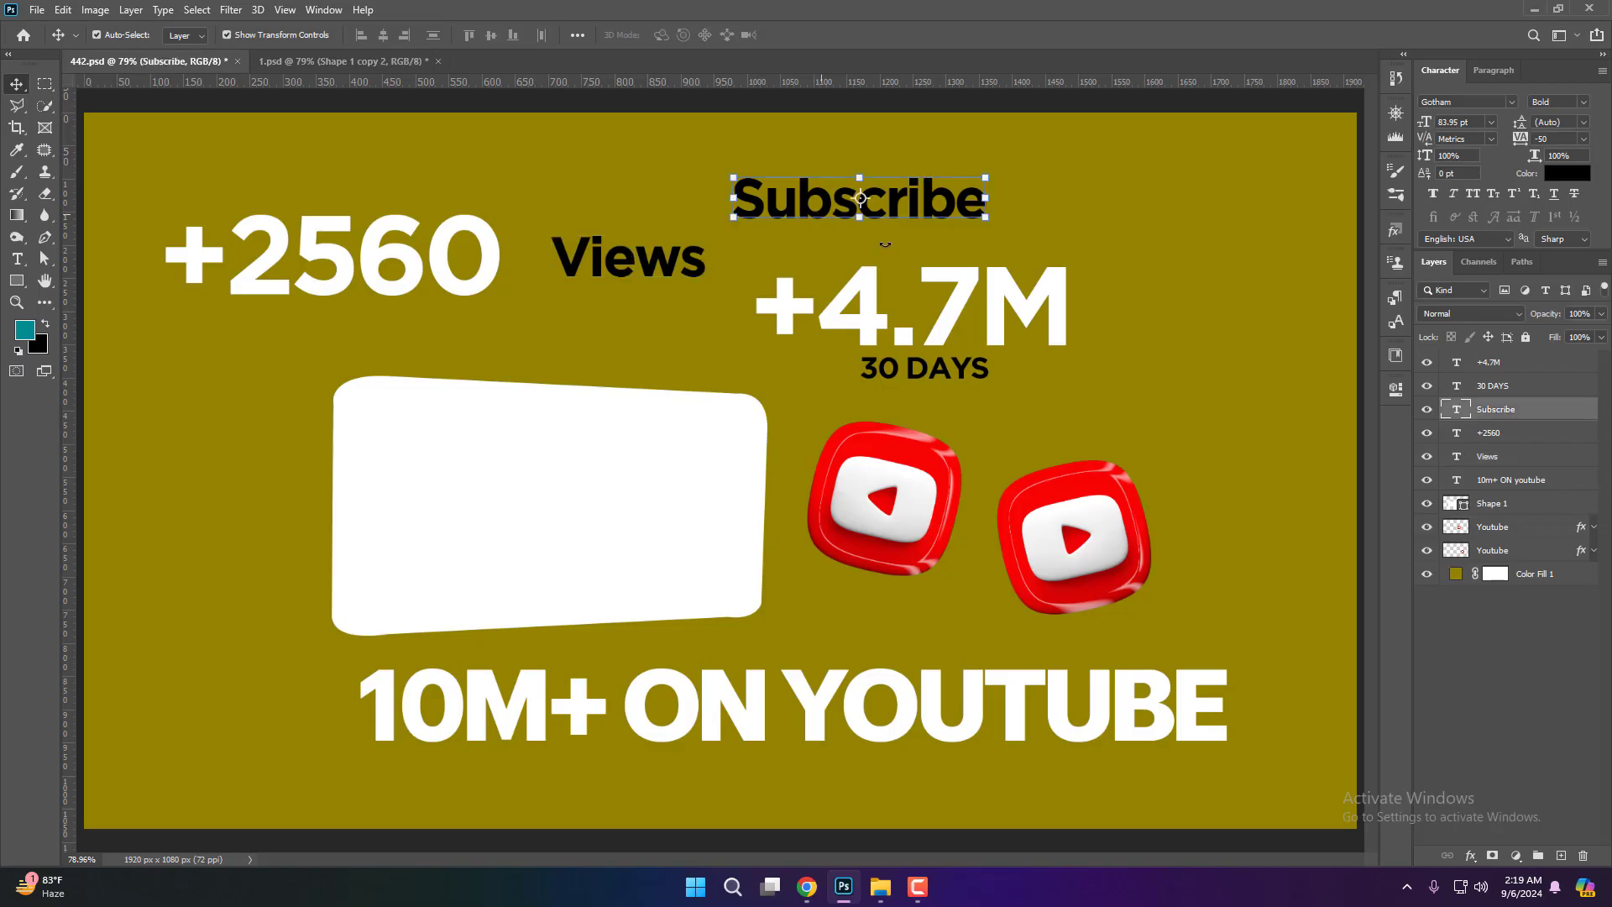
left_click(879, 327)
left_click_drag(882, 220, 958, 252)
- Copy the Subscribe, +4.7M and 30 DAYS texts from 442.psd into the new Boxx group in 1.psd and start transforming them
left_click(1503, 364, "shift")
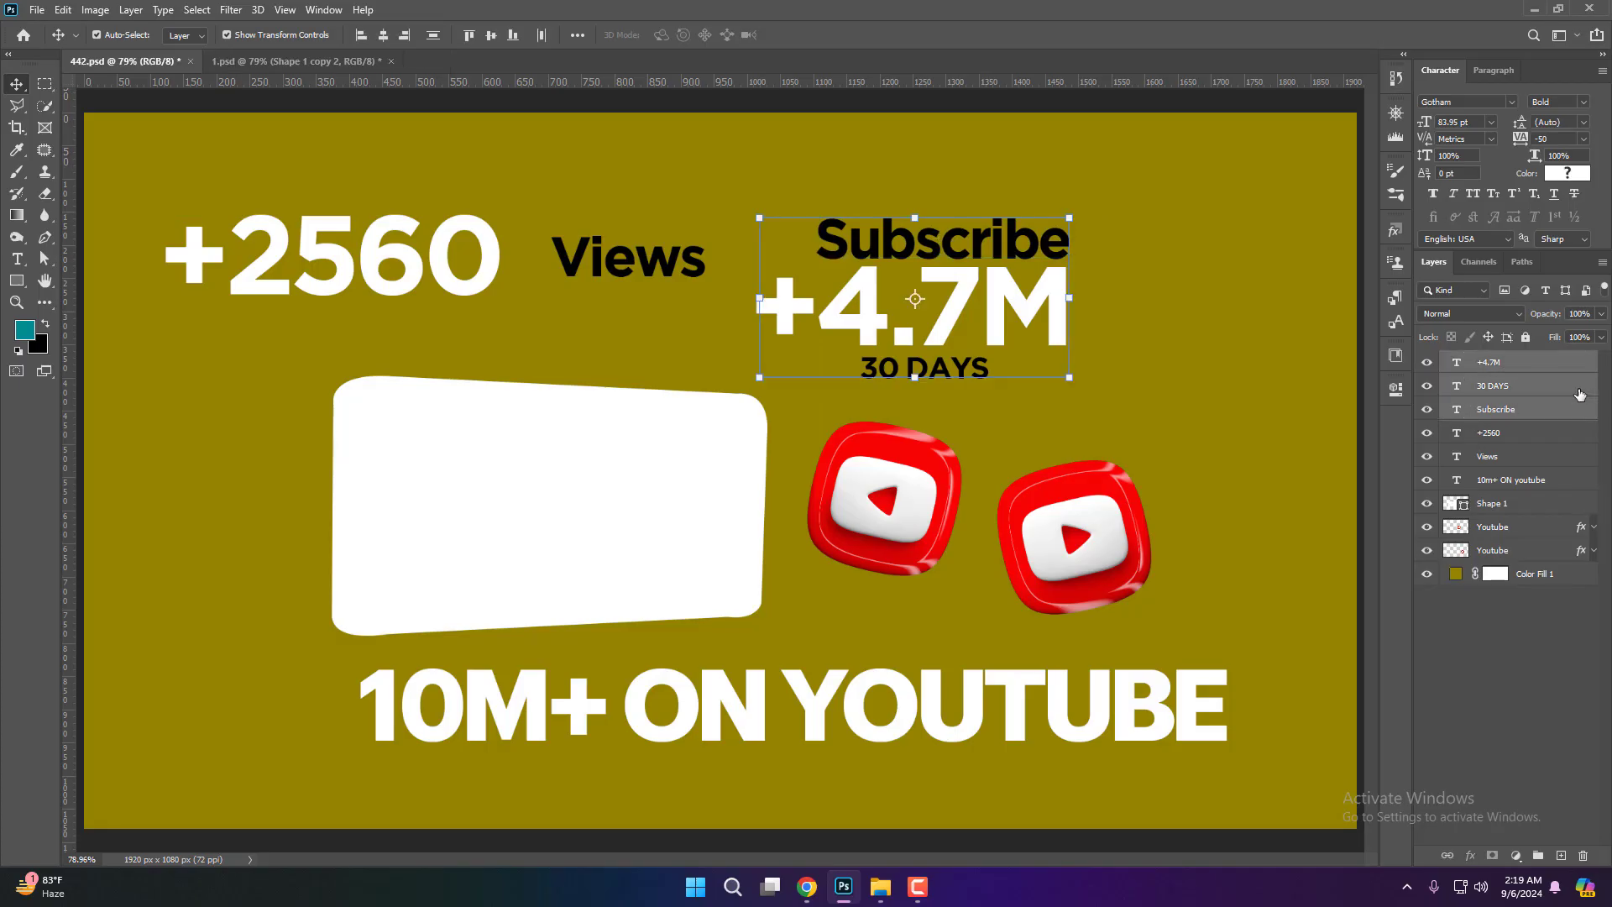
left_click(285, 61)
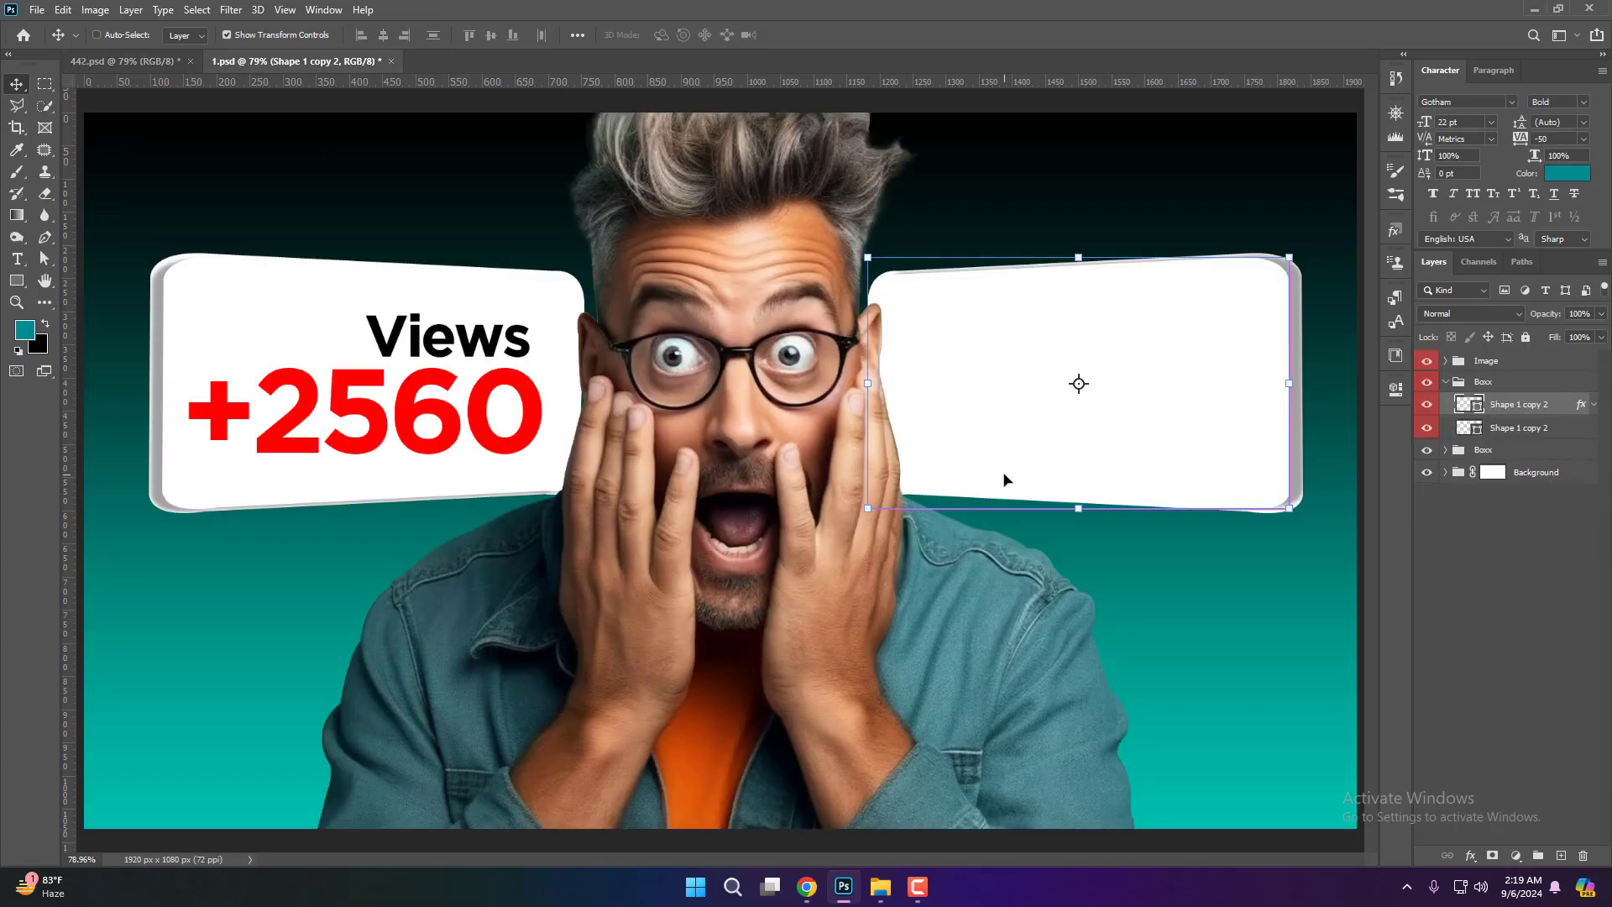
key("ctrl+v")
key("ctrl+t")
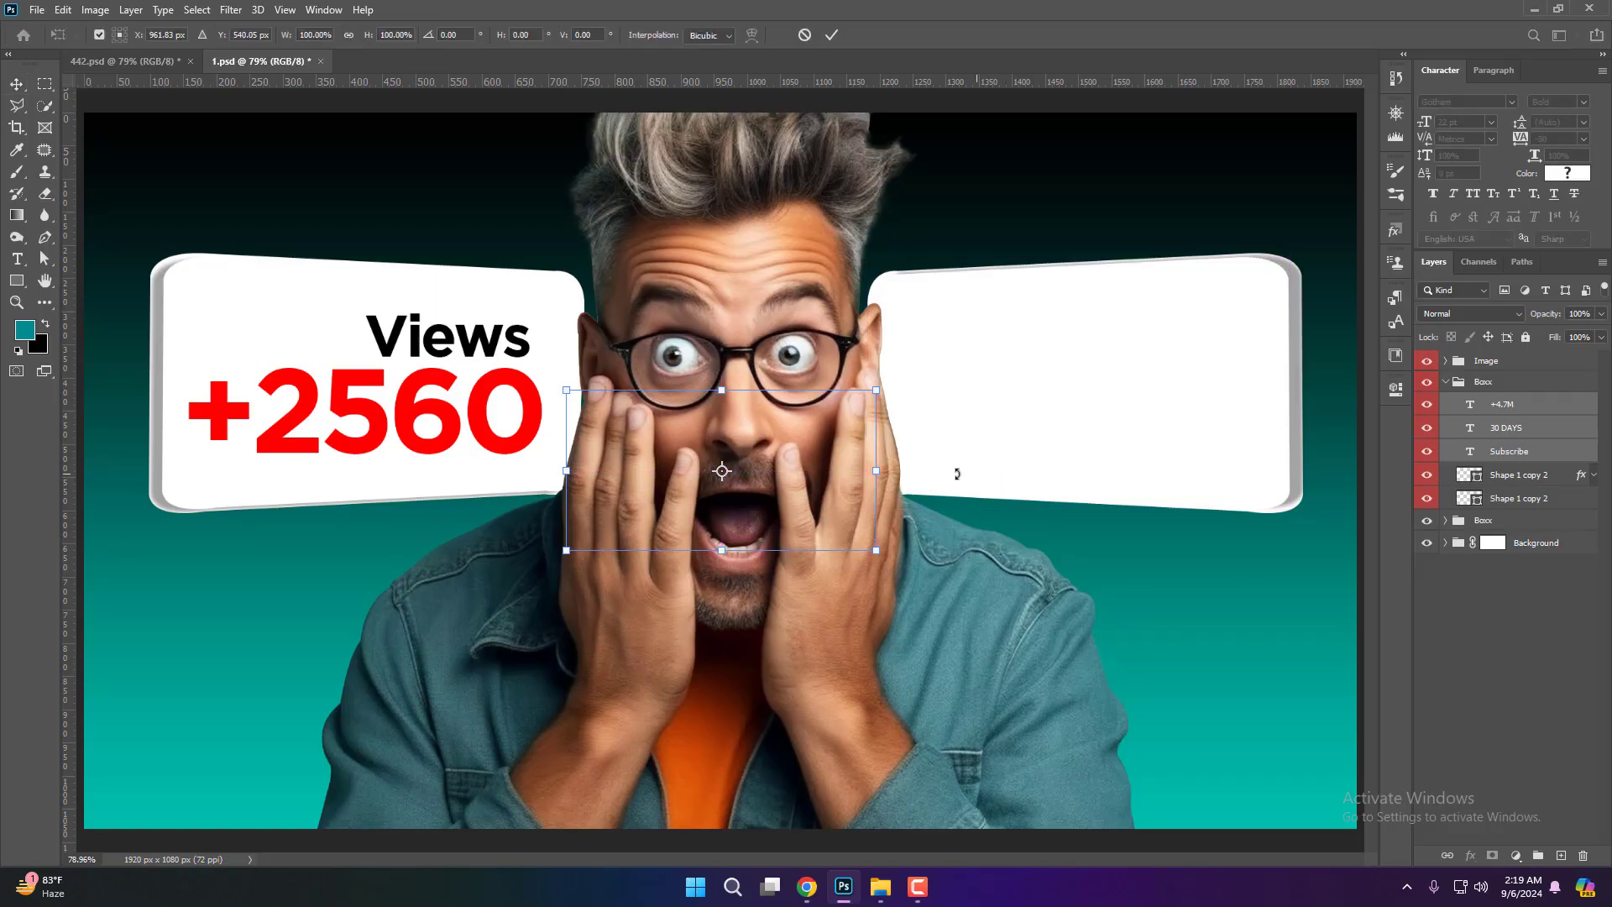